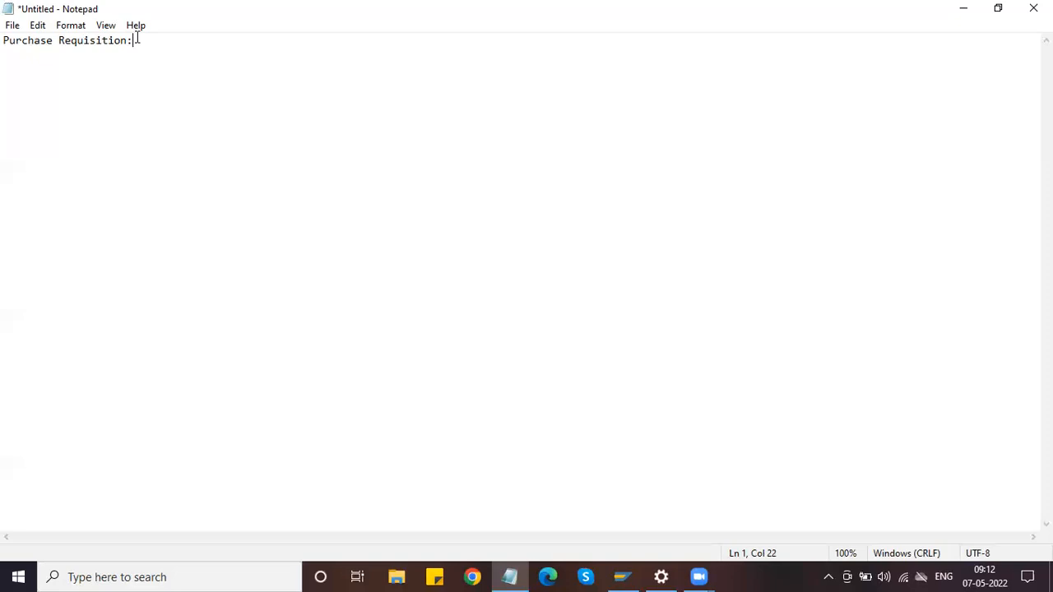
Add the line 'Document Type - NB' below the Purchase Requisition heading in Notepad
key("Return")
key("Return")
type("Document Type - NB")
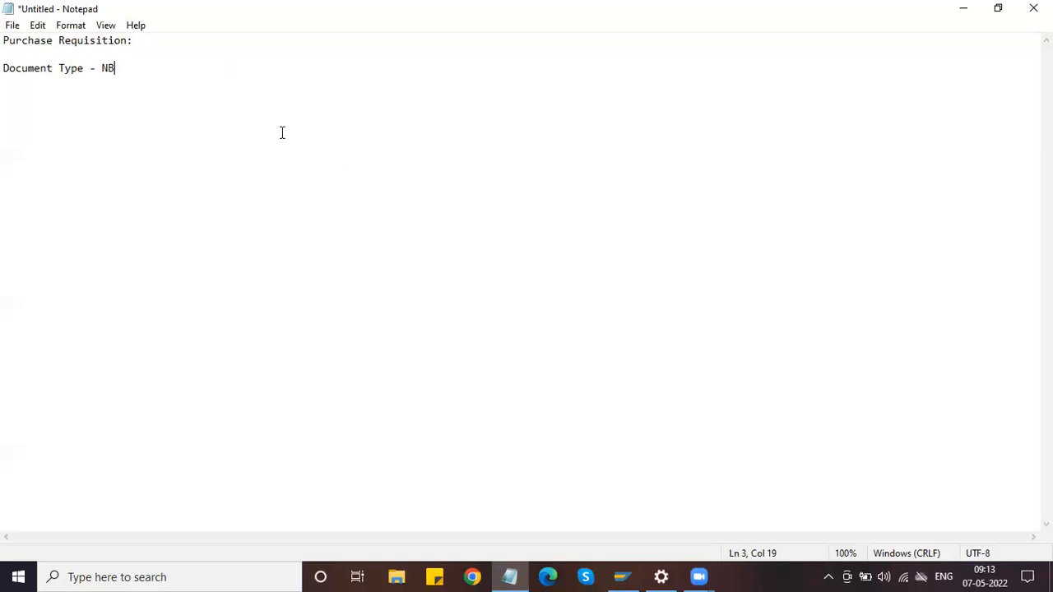
From SAP Logon, log on to the SAP MM system with the user ID and password
left_click(622, 575)
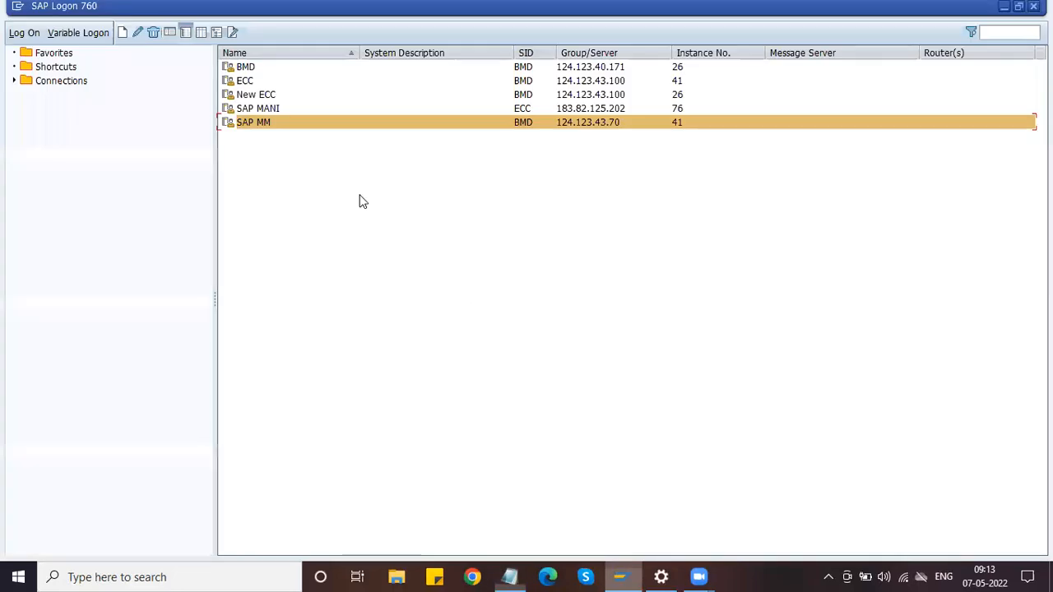
left_click(24, 33)
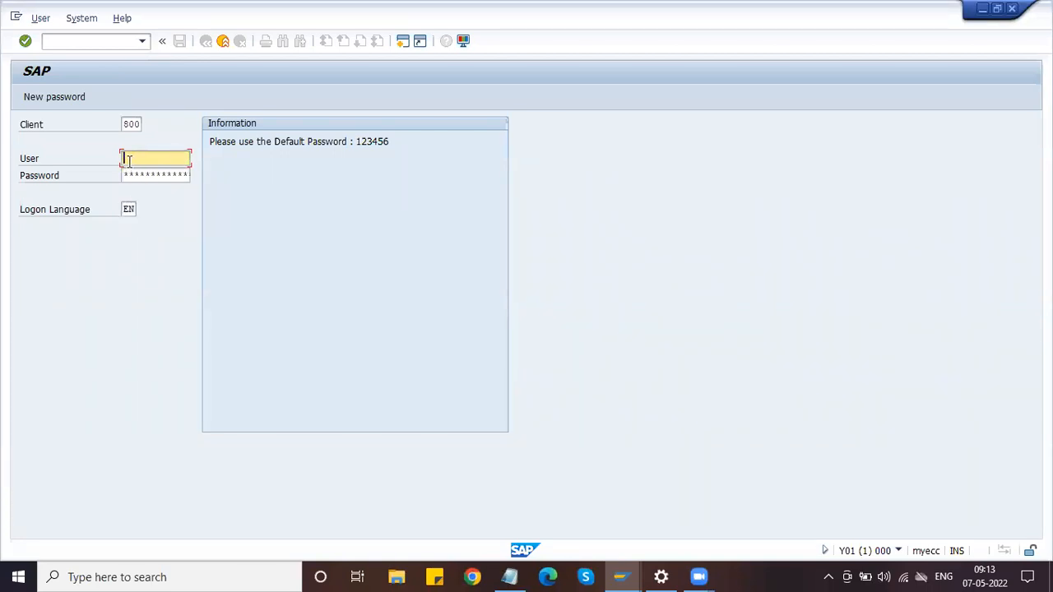
type("MMUSER50")
key("Tab")
type("123456")
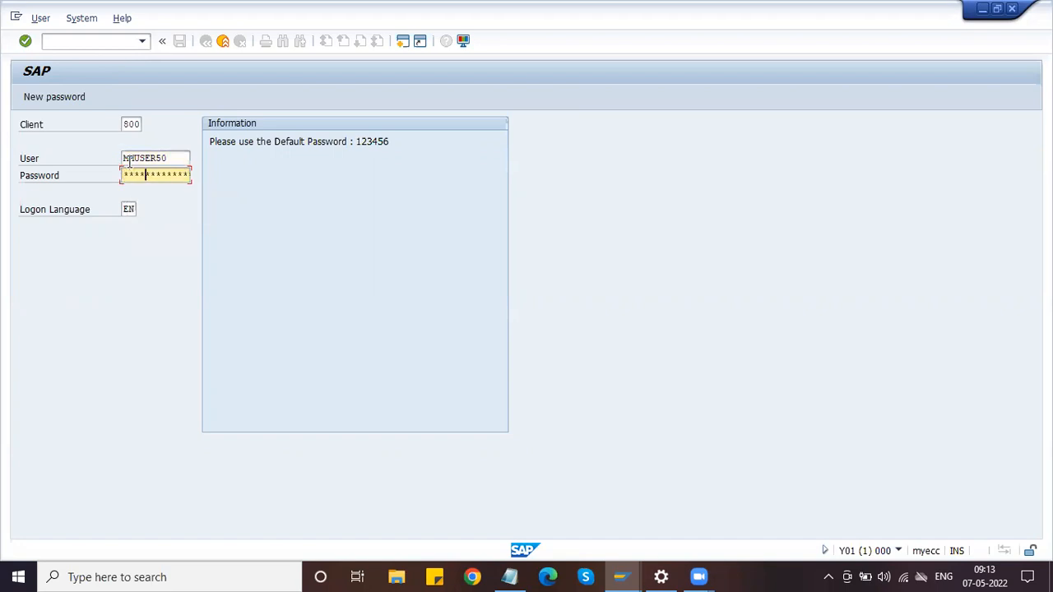
key("Return")
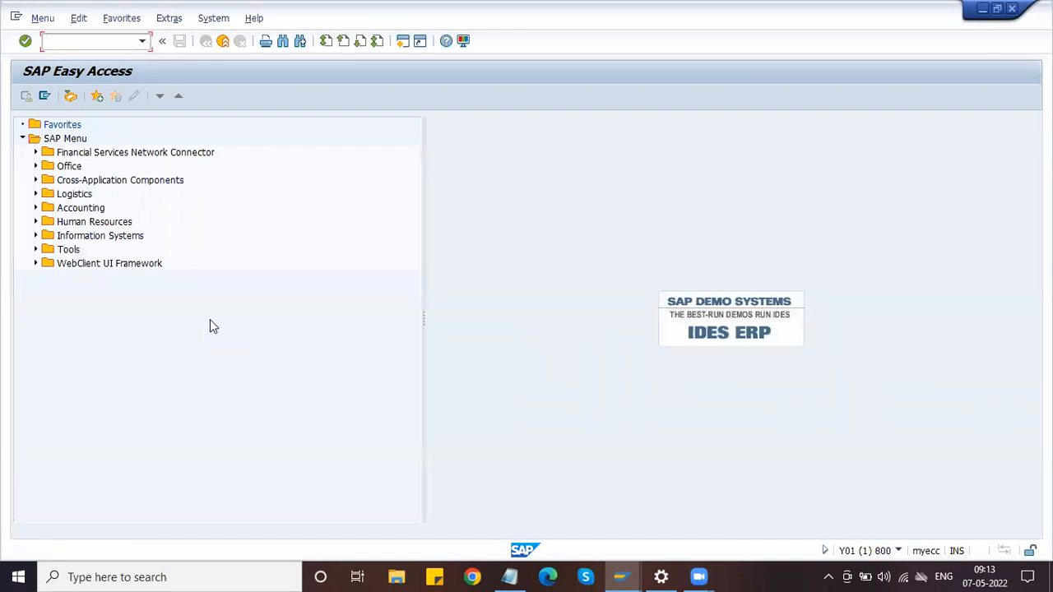
Run SPRO, open the SAP Reference IMG and expand Materials Management
type("spro")
key("Return")
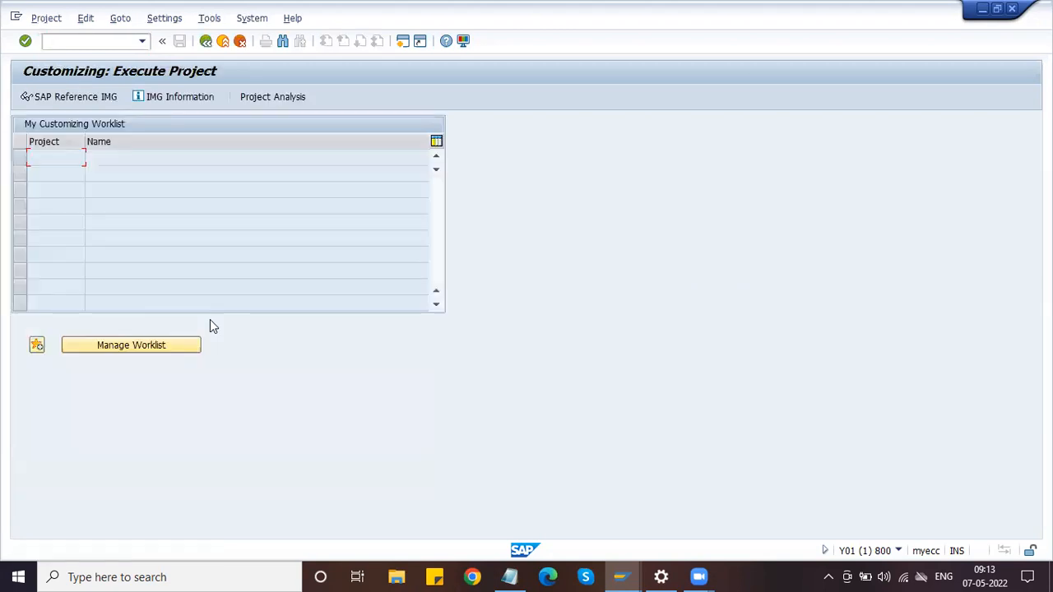
left_click(69, 97)
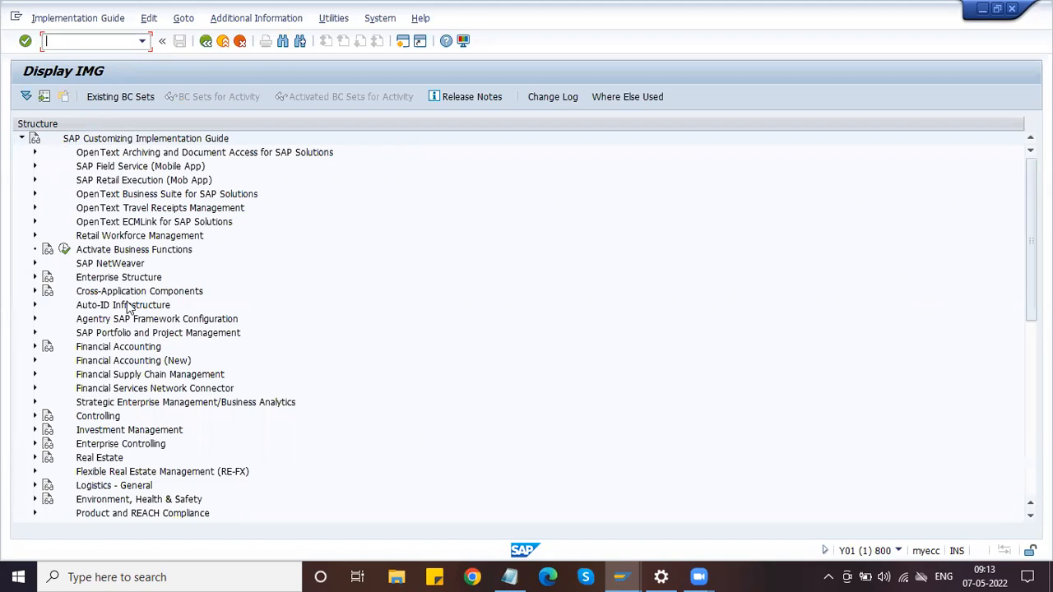
scroll(134, 399, "down", 4)
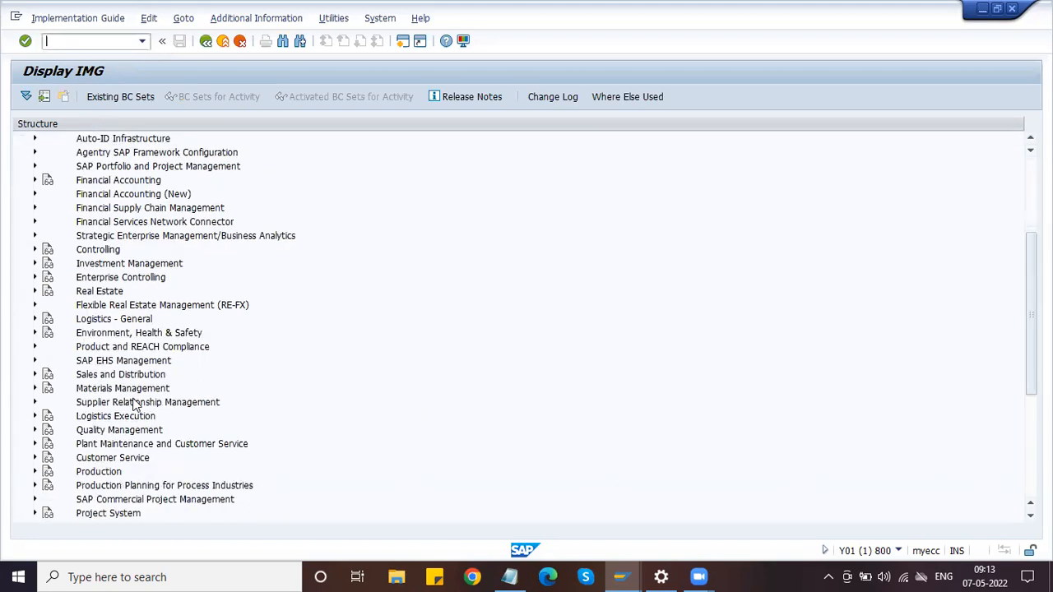
scroll(111, 373, "down", 2)
left_click(51, 311)
left_click(33, 306)
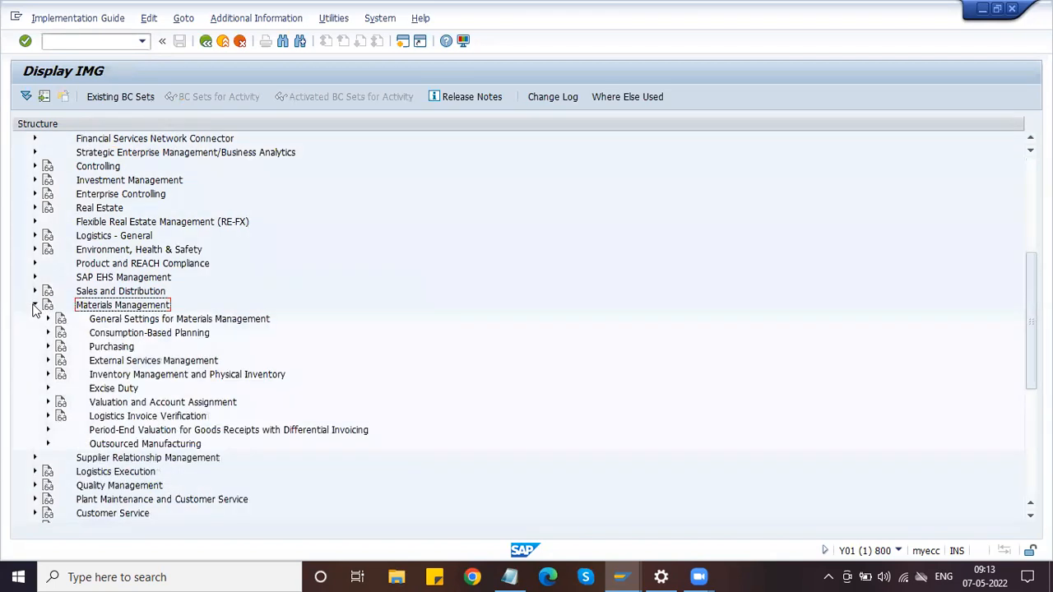
Expand Purchasing and then the Purchase Requisition node
scroll(175, 365, "down", 2)
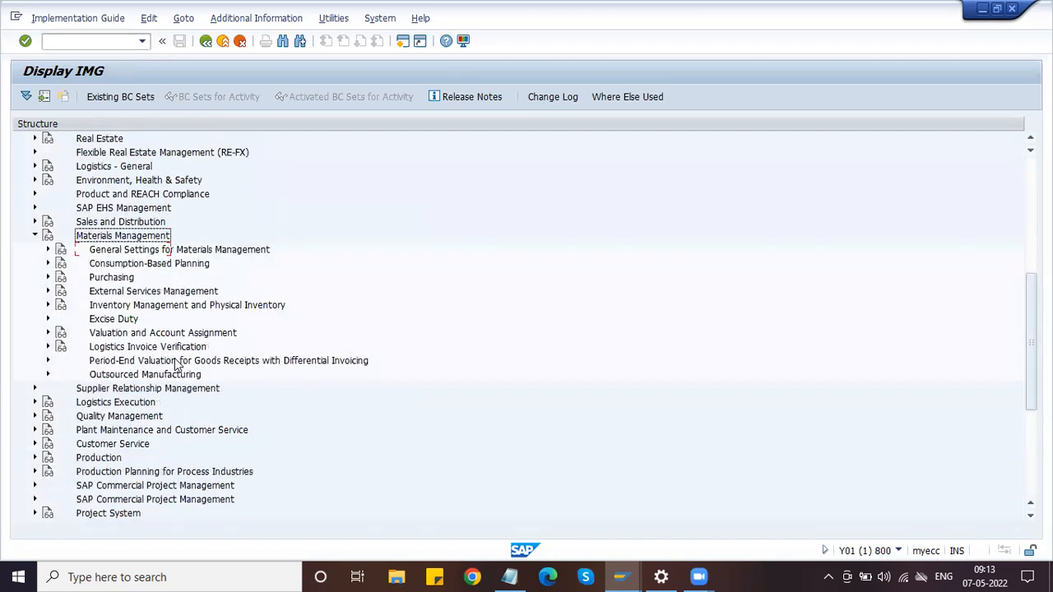
left_click(48, 278)
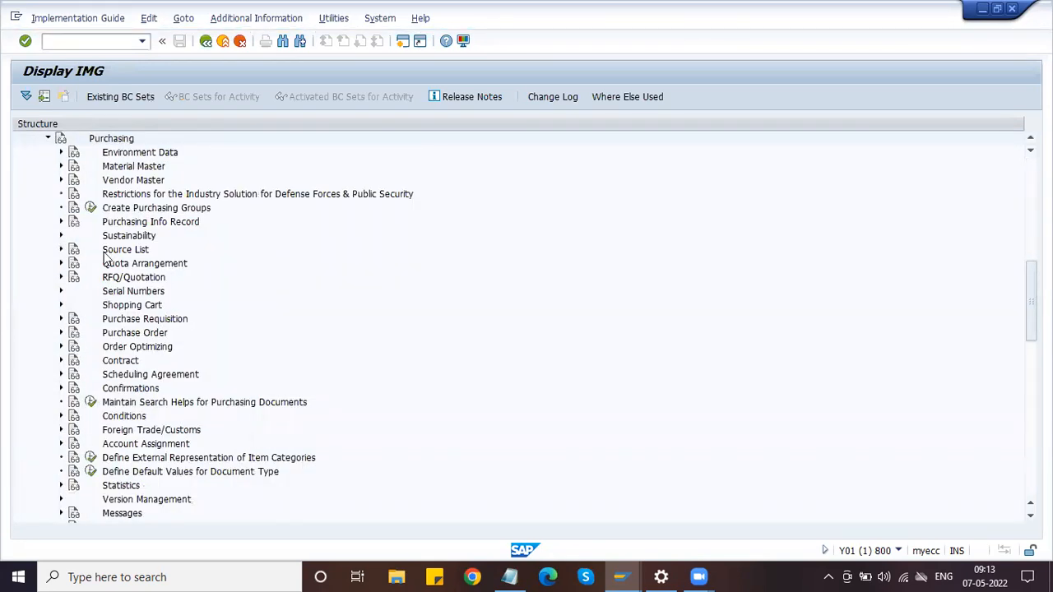
scroll(125, 296, "down", 3)
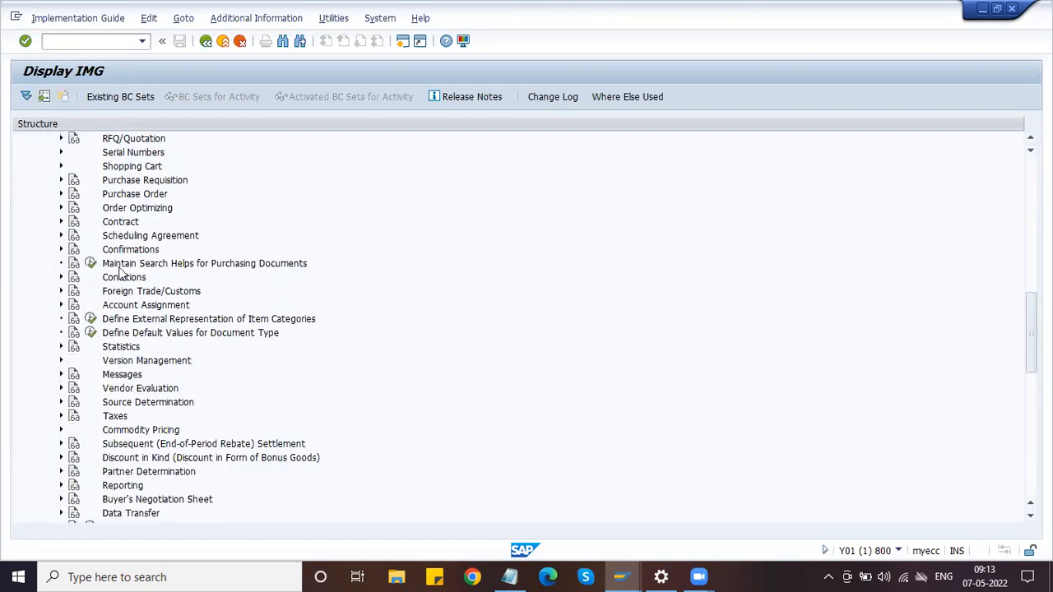
left_click(116, 181)
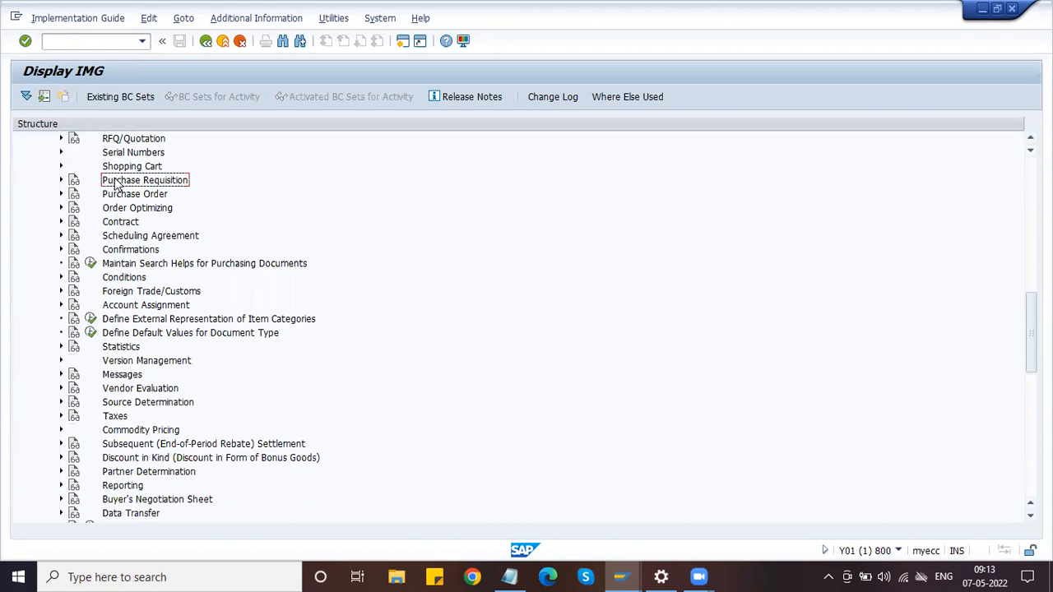
left_click(61, 181)
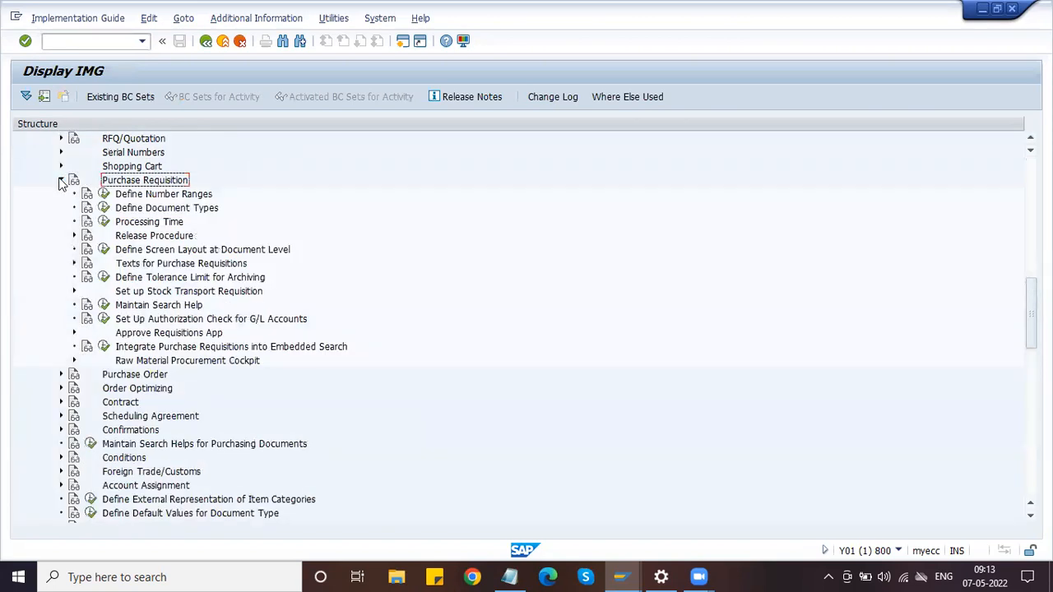
Select the Define Number Ranges activity under Purchase Requisition
left_click(149, 195)
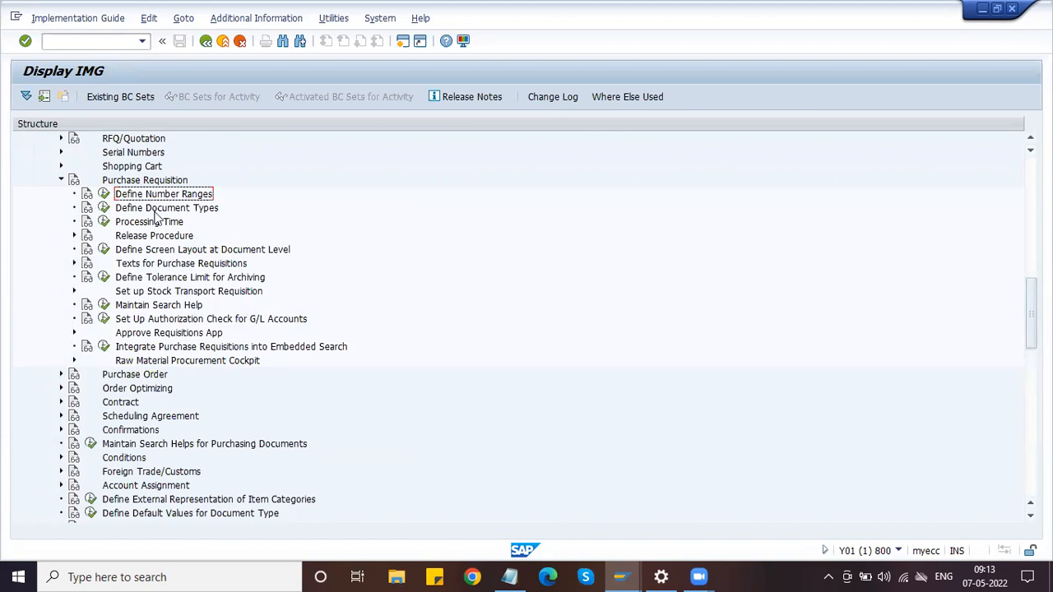
left_click(157, 209)
left_click(150, 195)
left_click(159, 213)
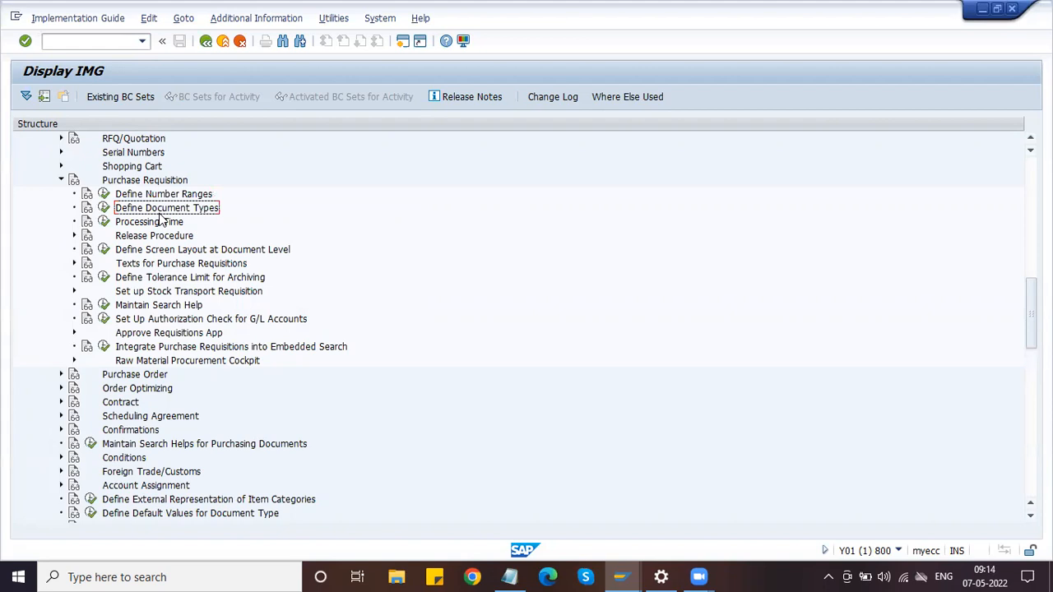
left_click(148, 196)
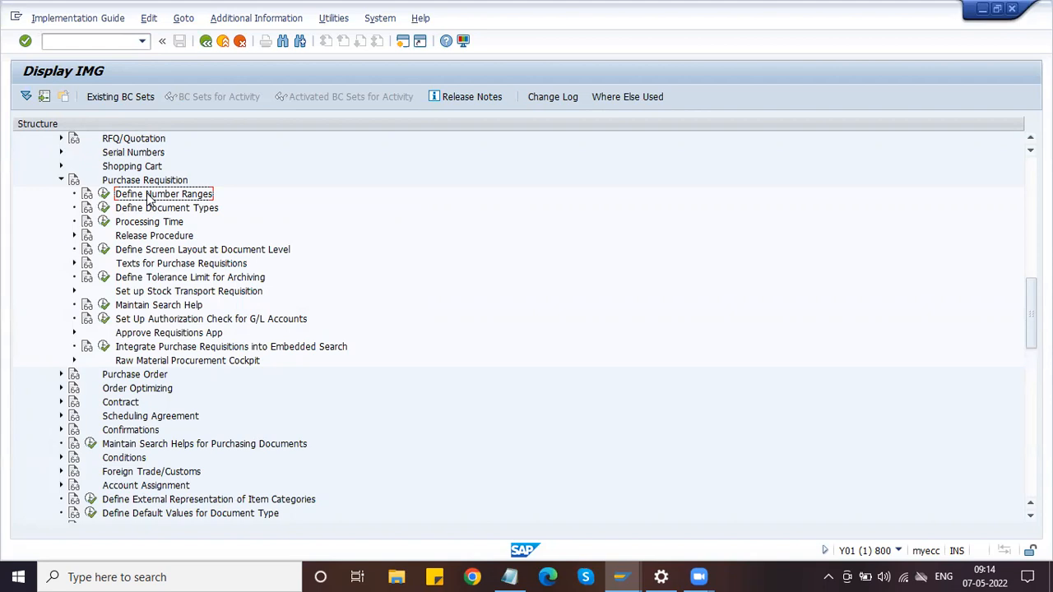
left_click(159, 211)
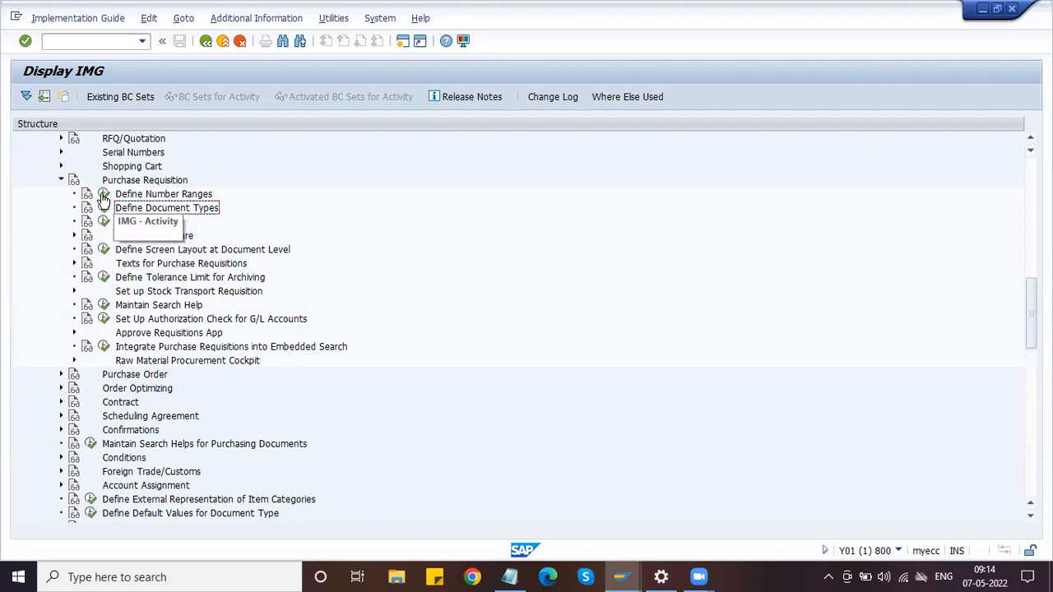
left_click(120, 196)
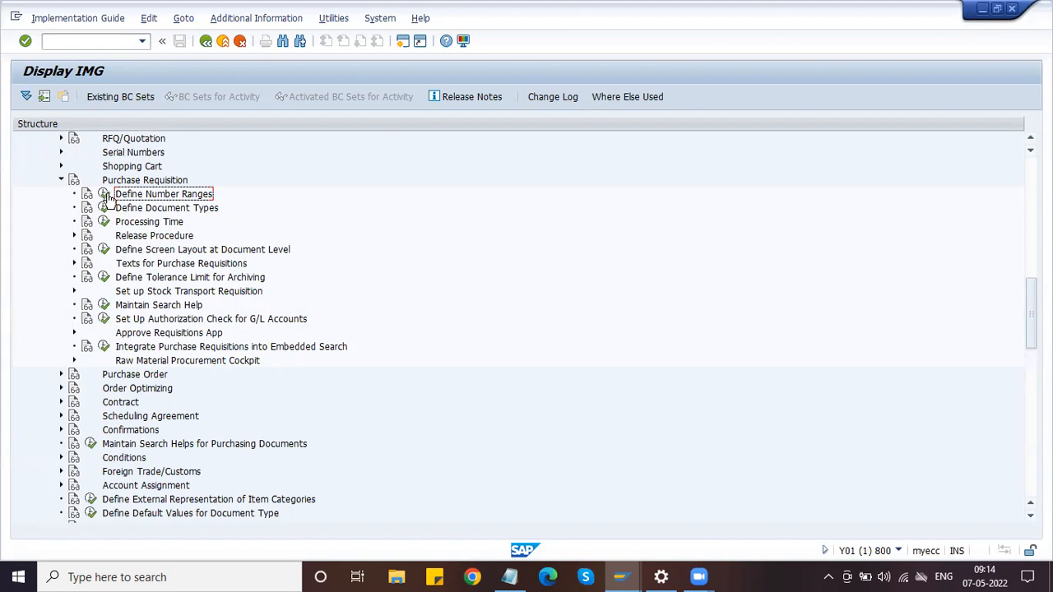
Execute Define Number Ranges and review the existing purchase requisition intervals
left_click(105, 195)
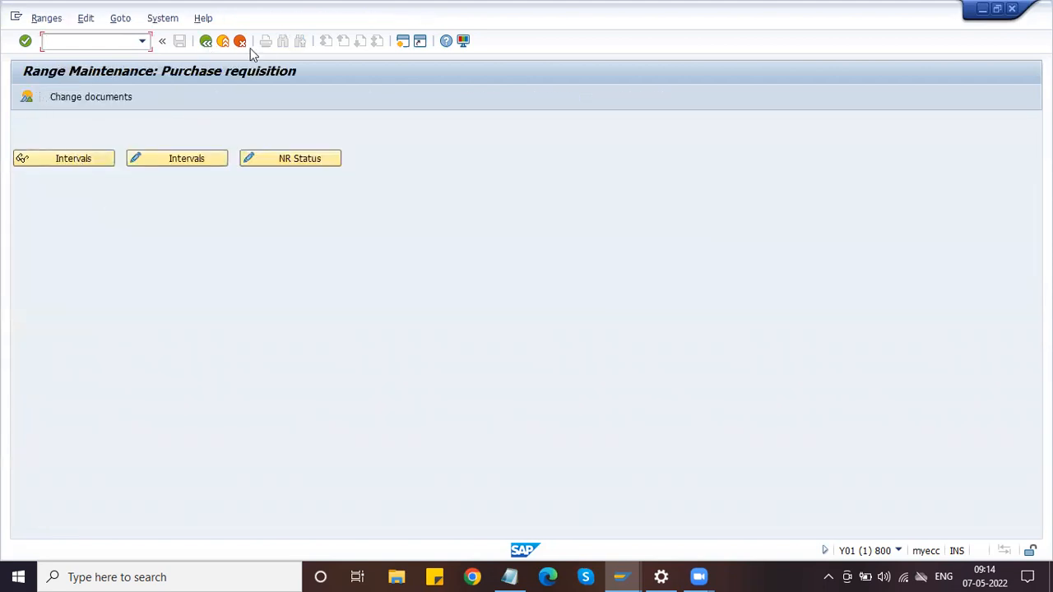
left_click(69, 160)
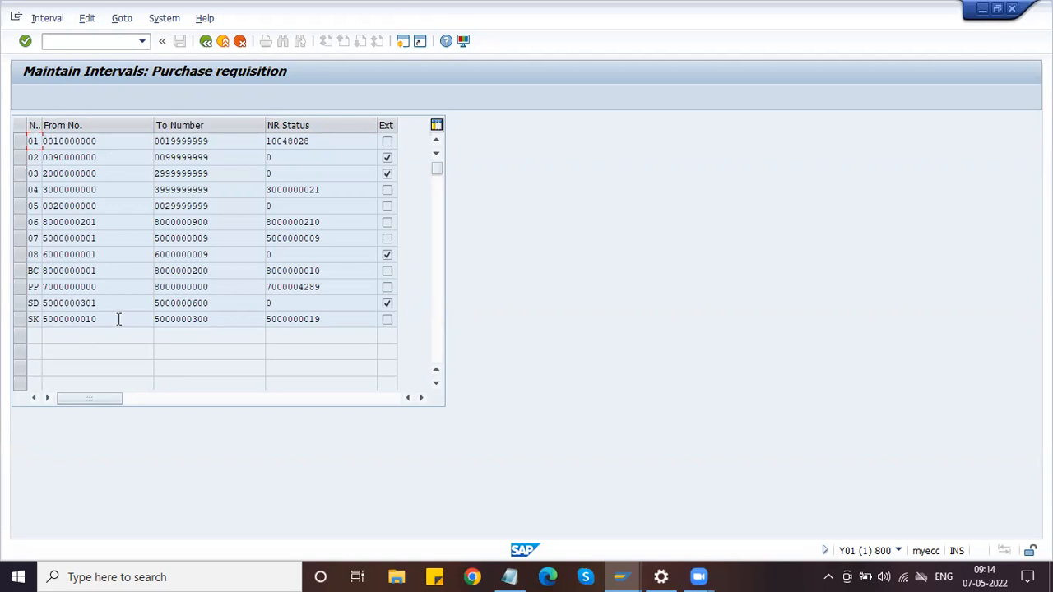
left_click(206, 43)
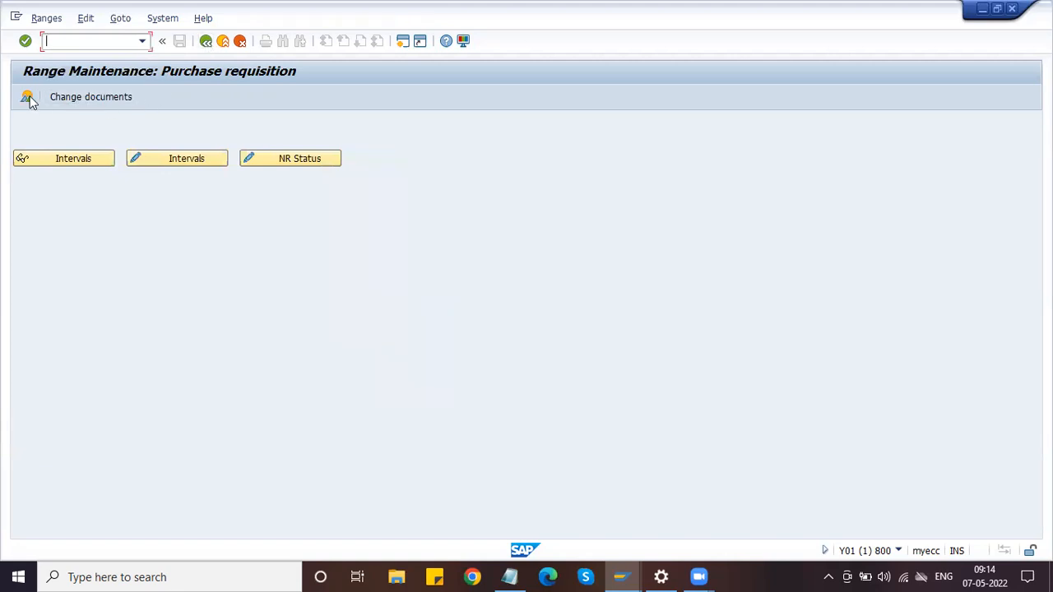
left_click(56, 159)
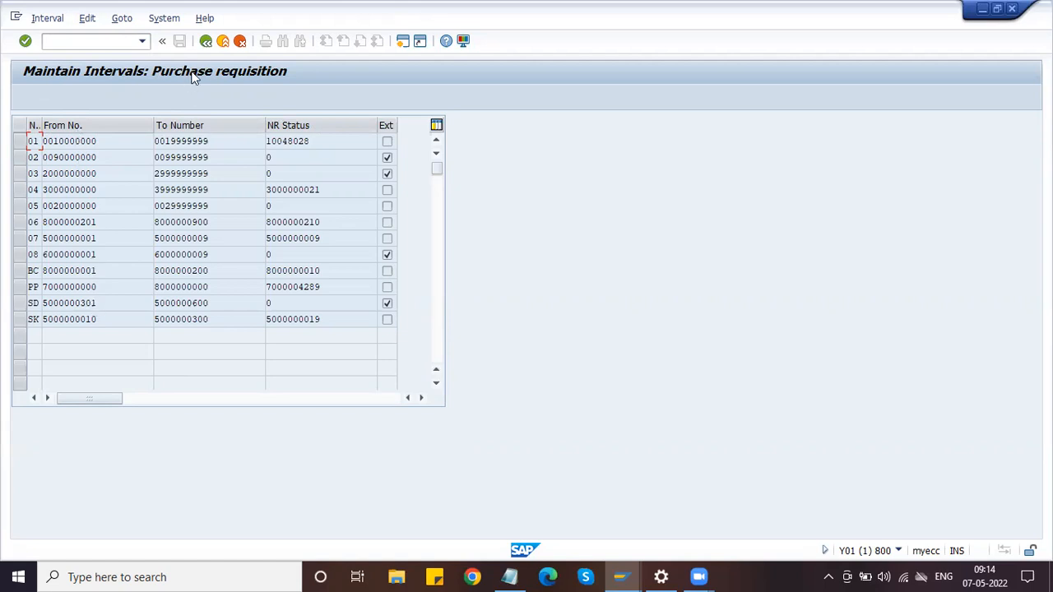
left_click(207, 41)
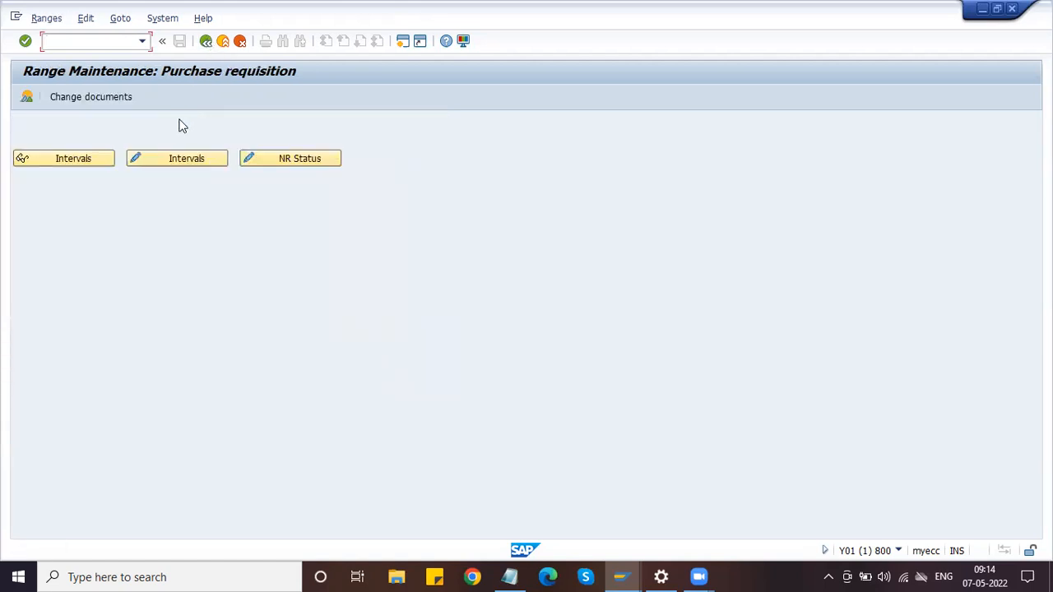
In the interval overview, sort by From Number, note interval 06 as the highest, and go back
left_click(26, 98)
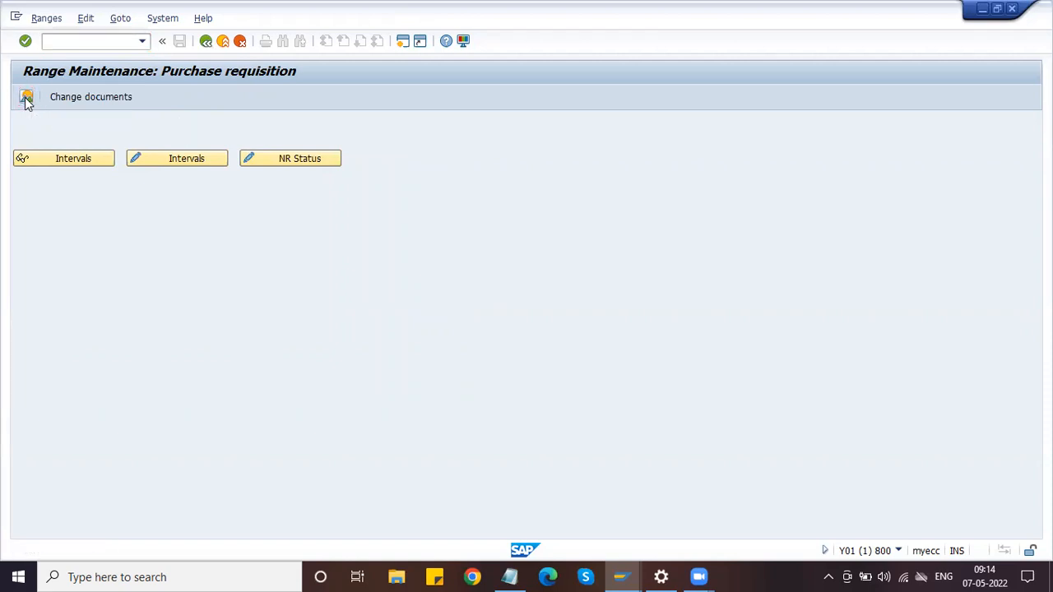
left_click(27, 98)
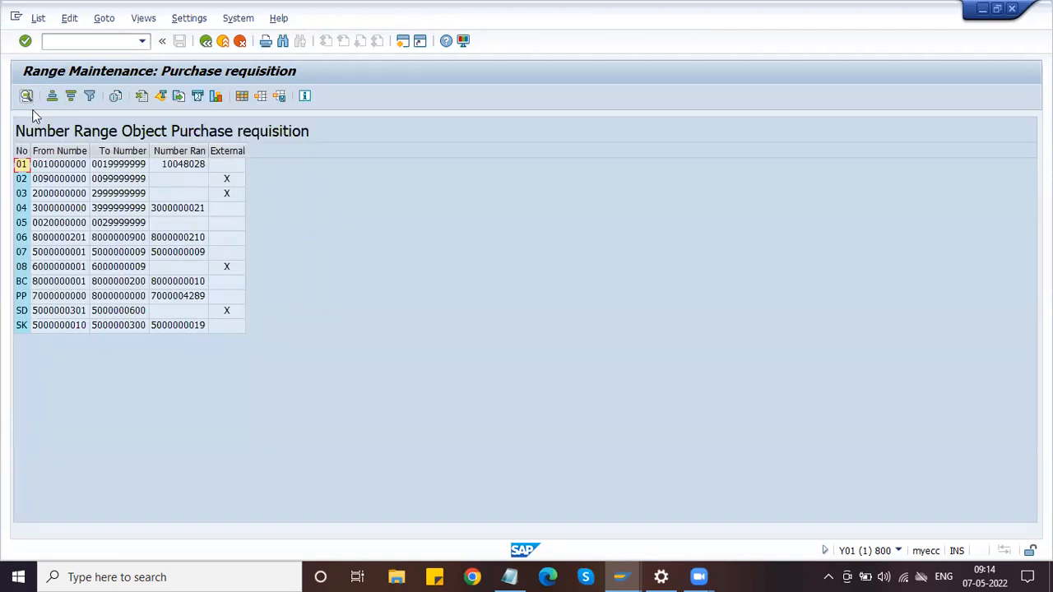
left_click(59, 151)
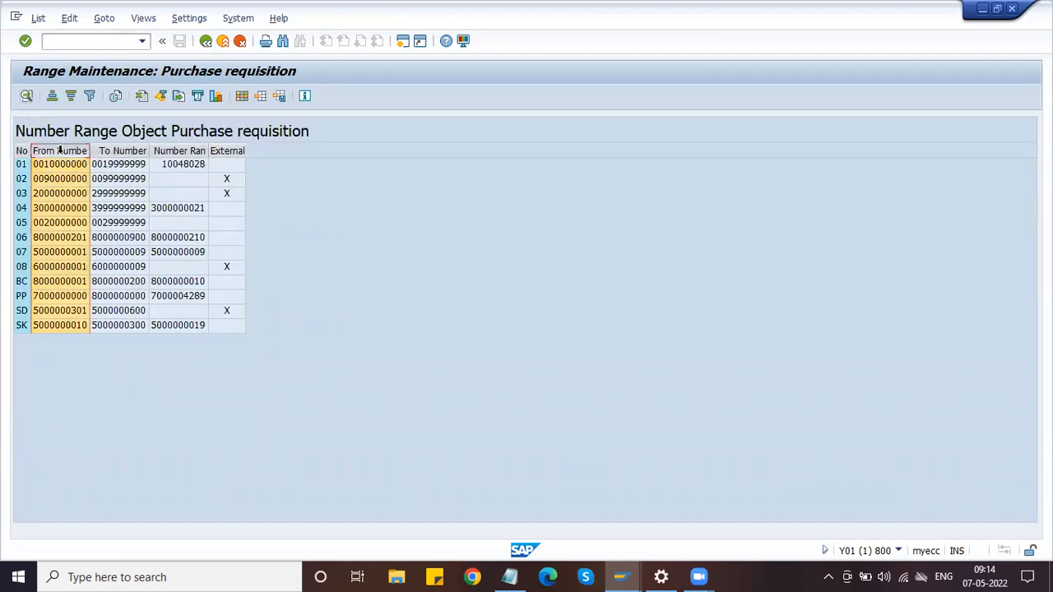
left_click(52, 97)
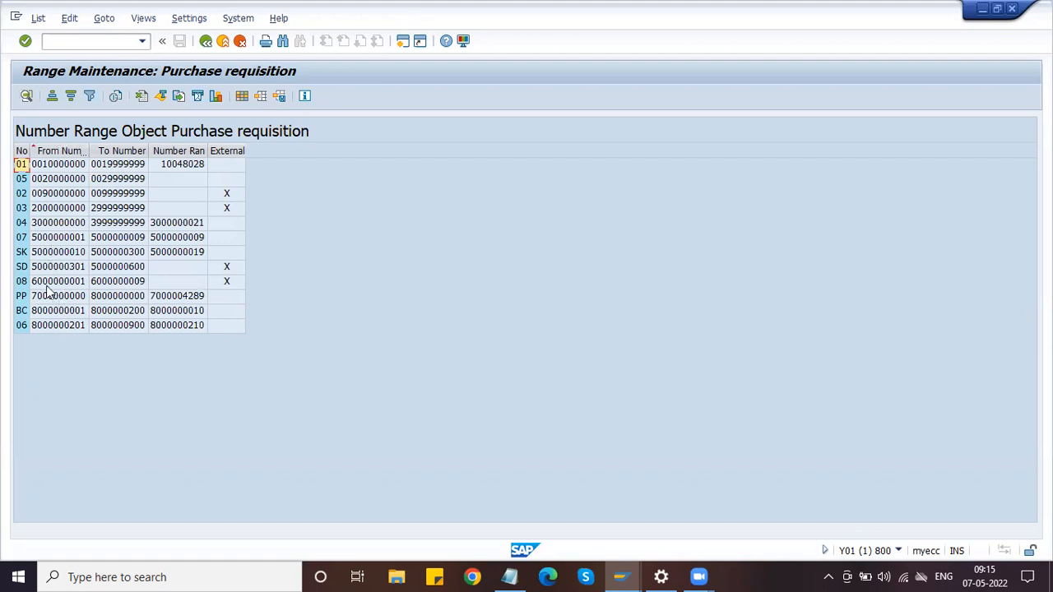
left_click(120, 327)
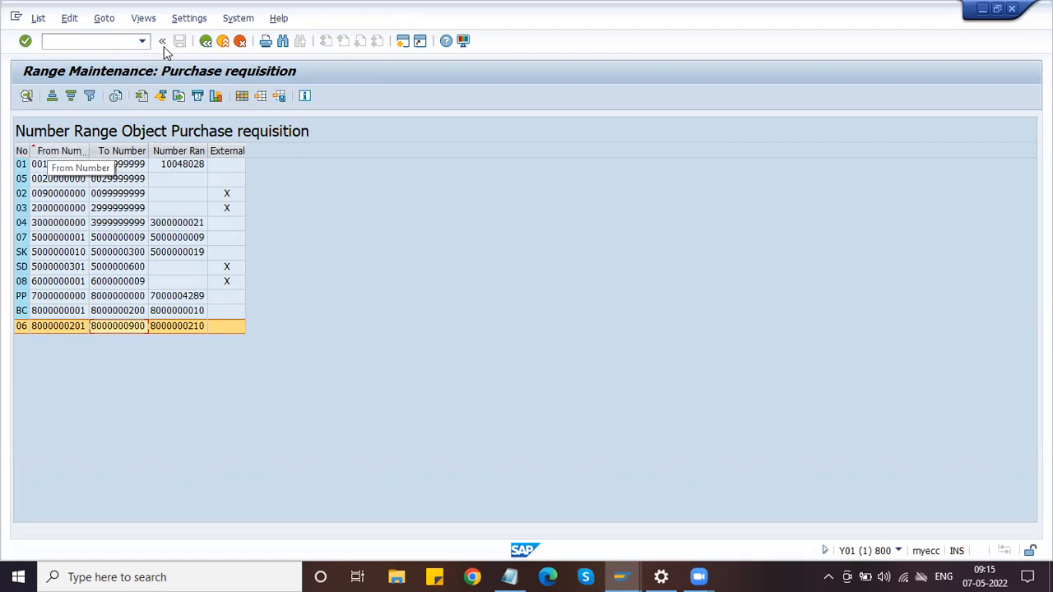
left_click(208, 43)
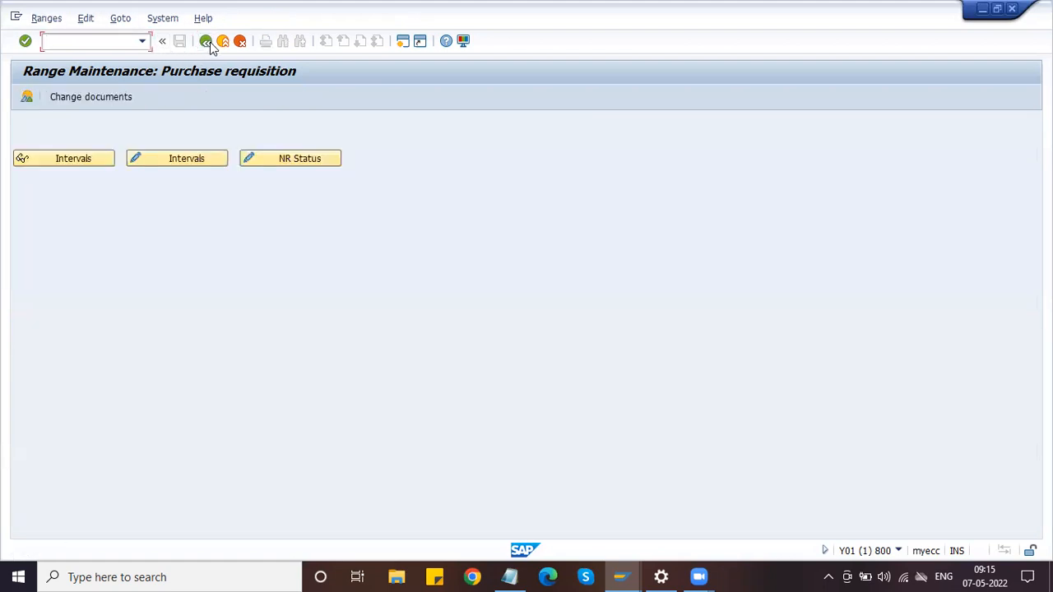
Open the purchase requisition intervals for editing and widen the No column
left_click(183, 160)
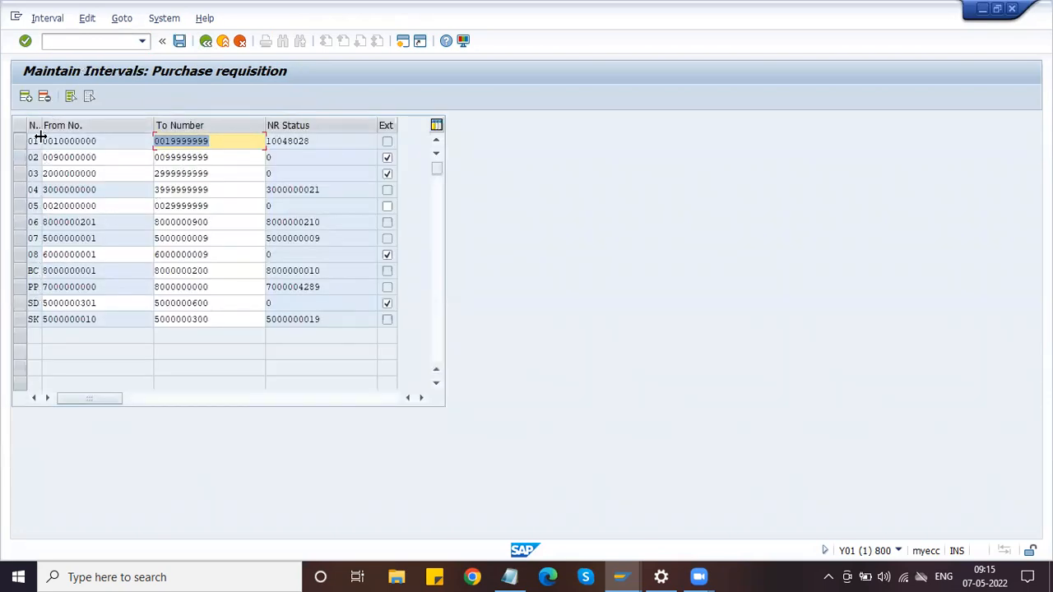
left_click_drag(40, 125, 50, 125)
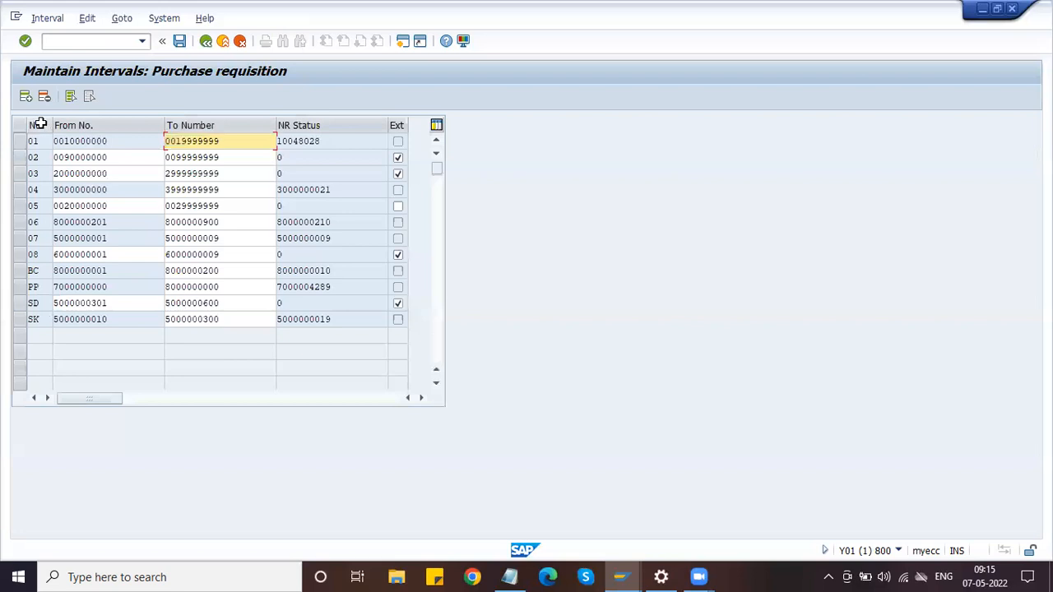
left_click(43, 320)
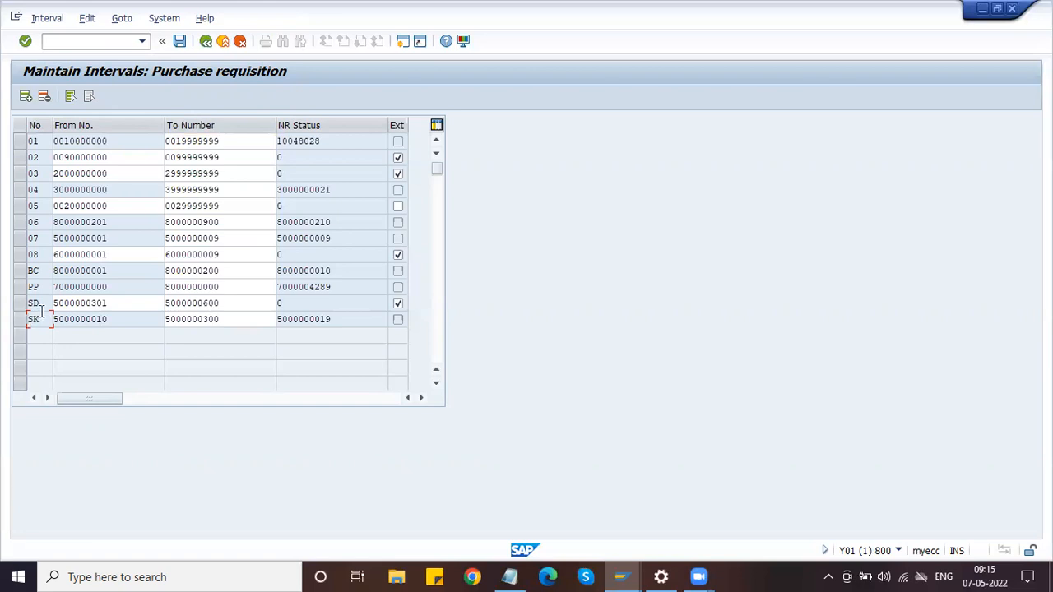
left_click(39, 255)
left_click(26, 97)
type("09")
key("Tab")
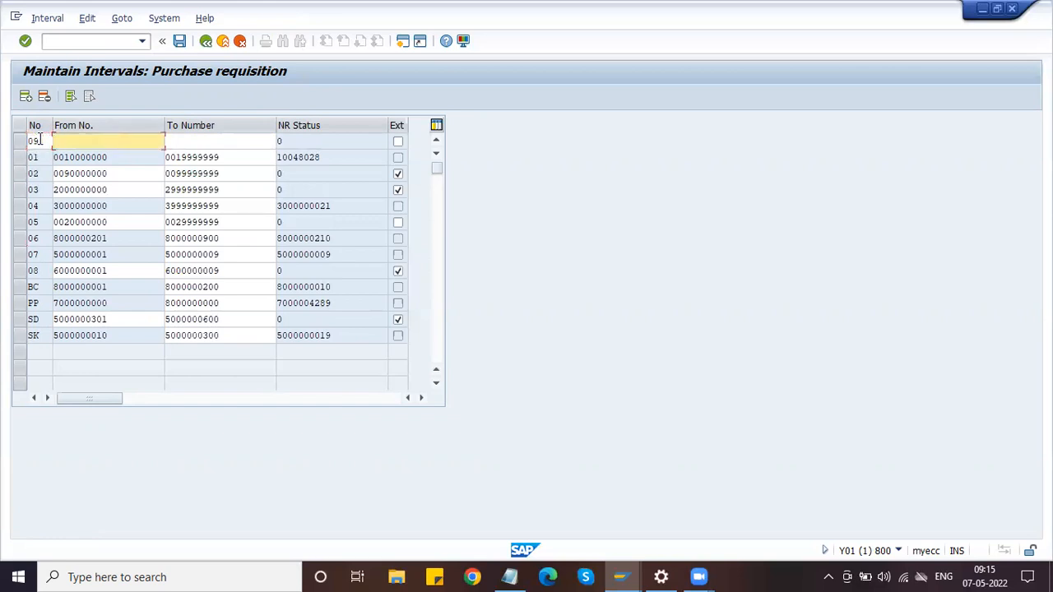
type("40")
key("Down")
key("Return")
key("Tab")
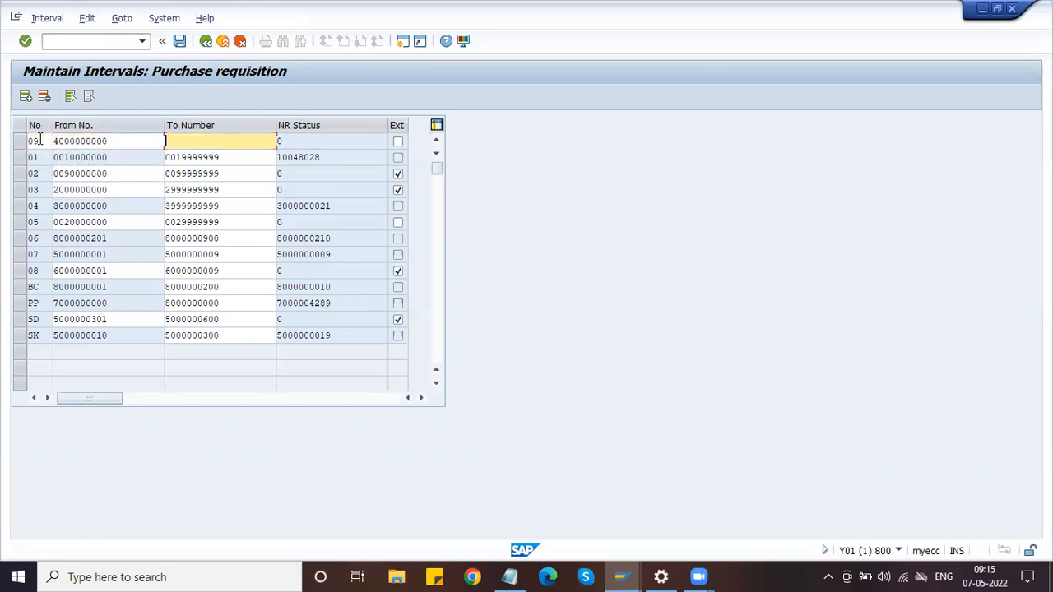
type("4000000000")
key("BackSpace")
key("BackSpace")
key("BackSpace")
key("BackSpace")
key("BackSpace")
key("BackSpace")
key("BackSpace")
key("BackSpace")
key("BackSpace")
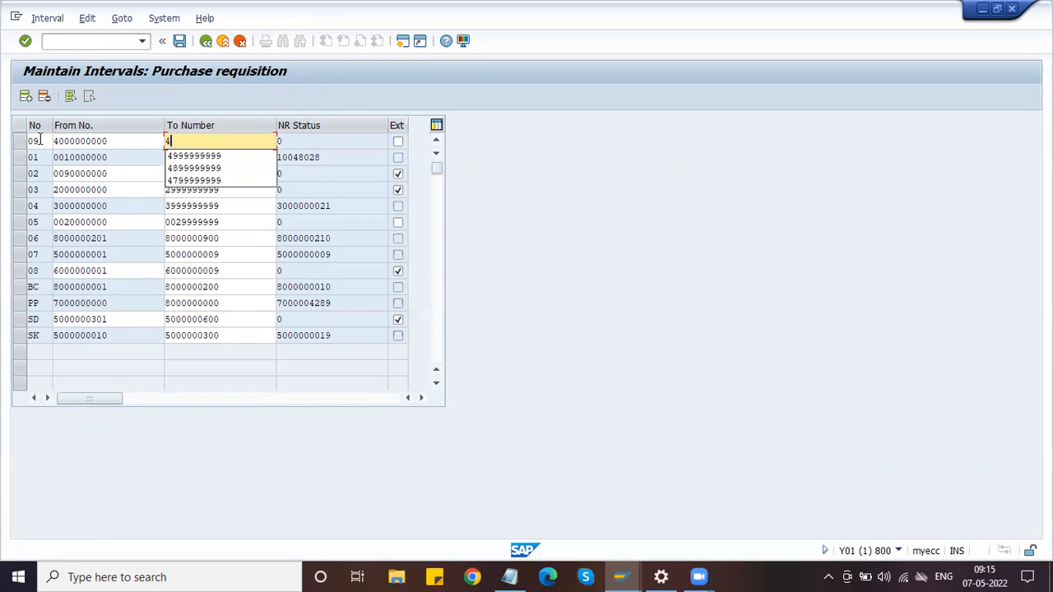
type("999999999")
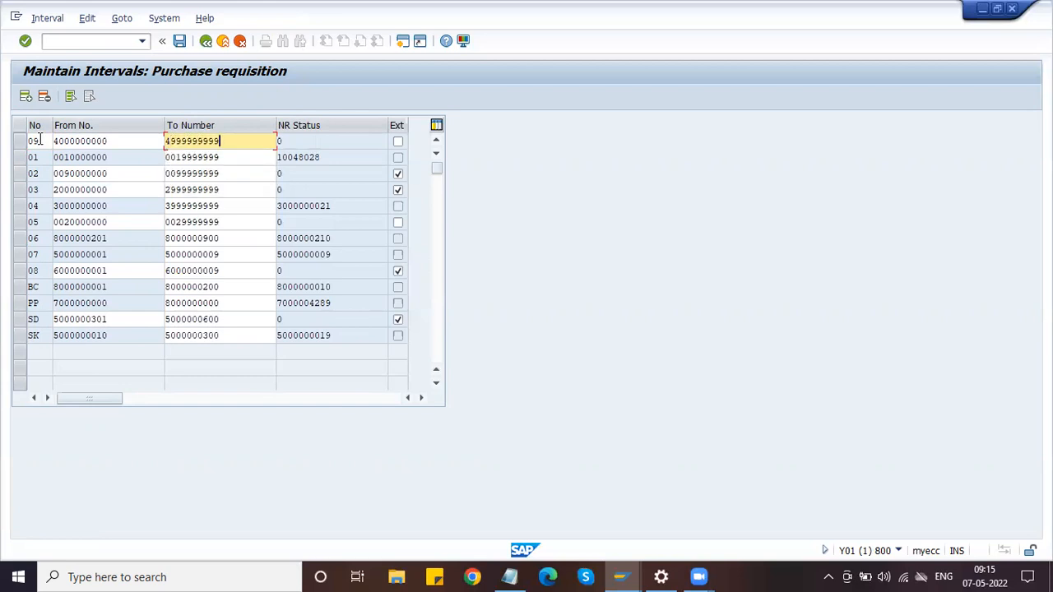
key("Return")
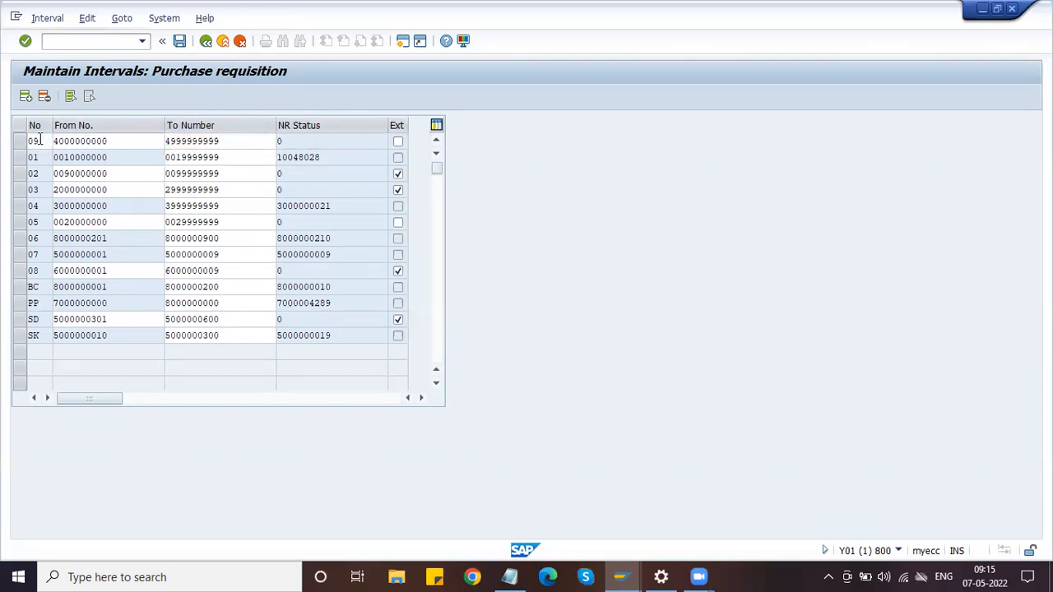
Save the 09 interval, dismiss the transport notice, and return to the Purchase Requisition IMG
left_click(179, 41)
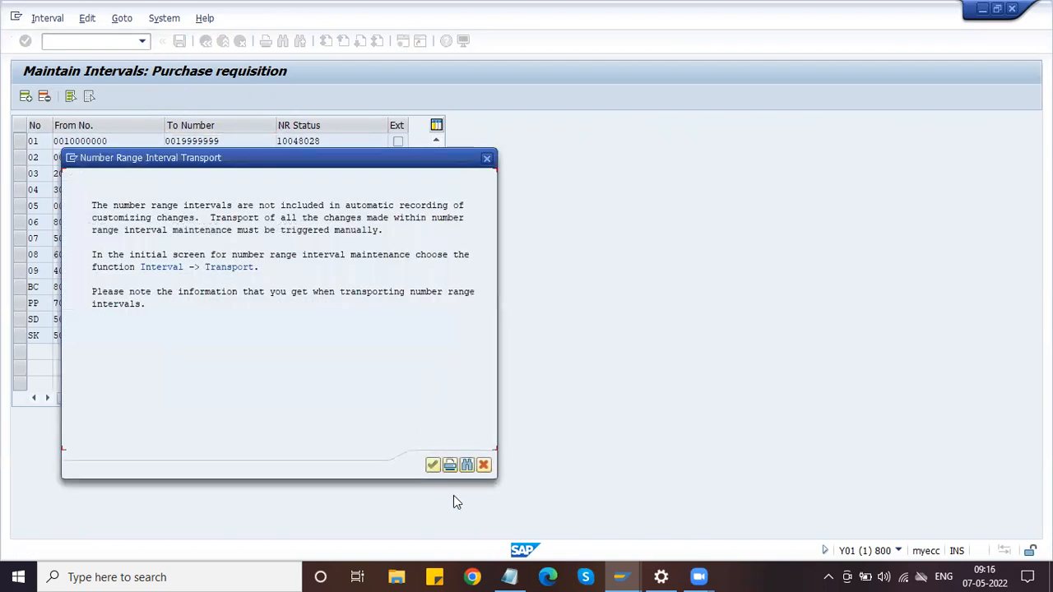
left_click(433, 466)
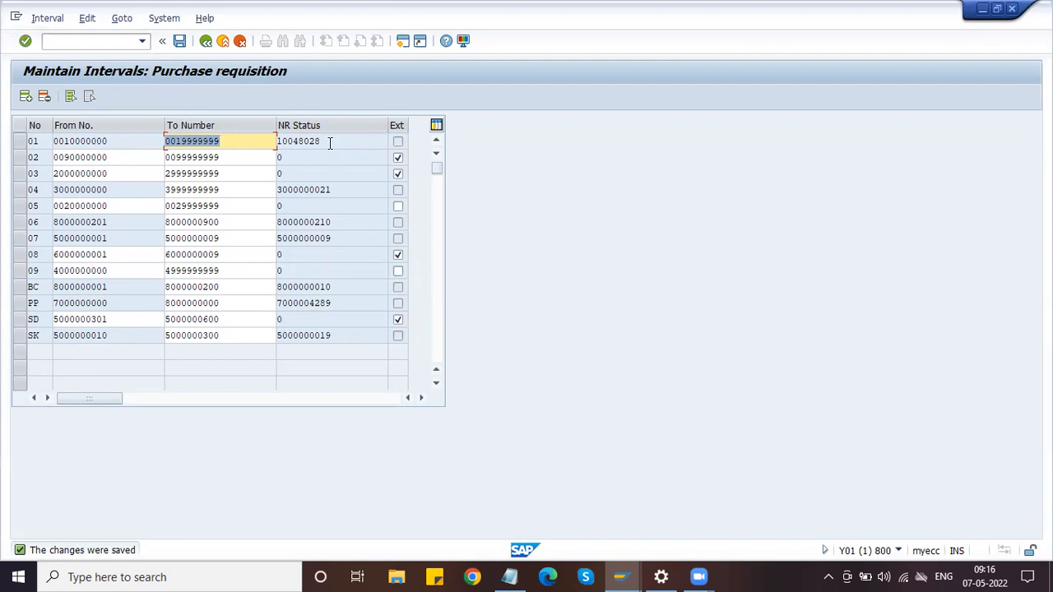
left_click(205, 43)
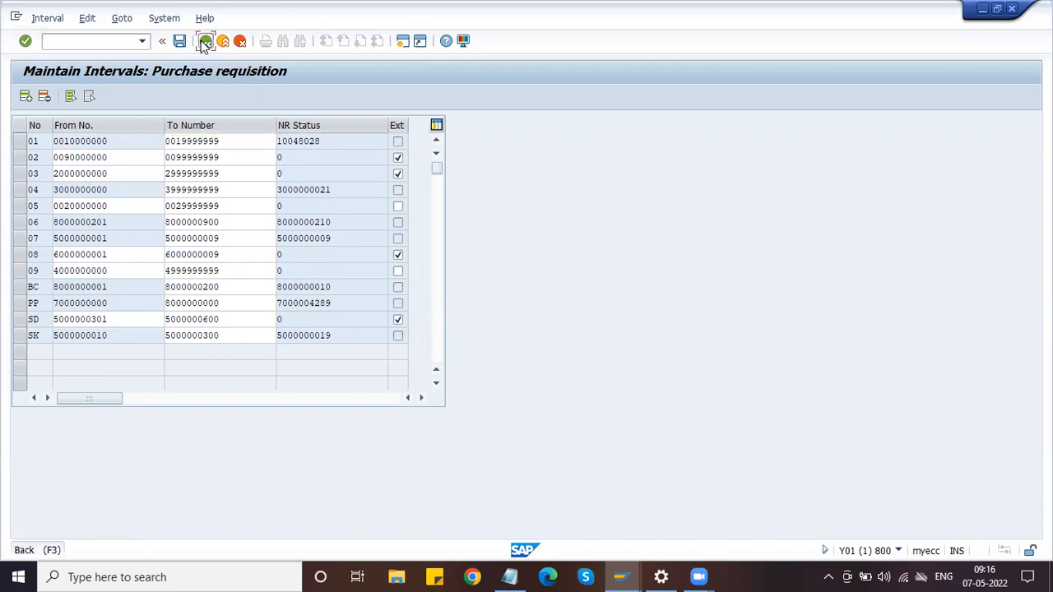
left_click(205, 43)
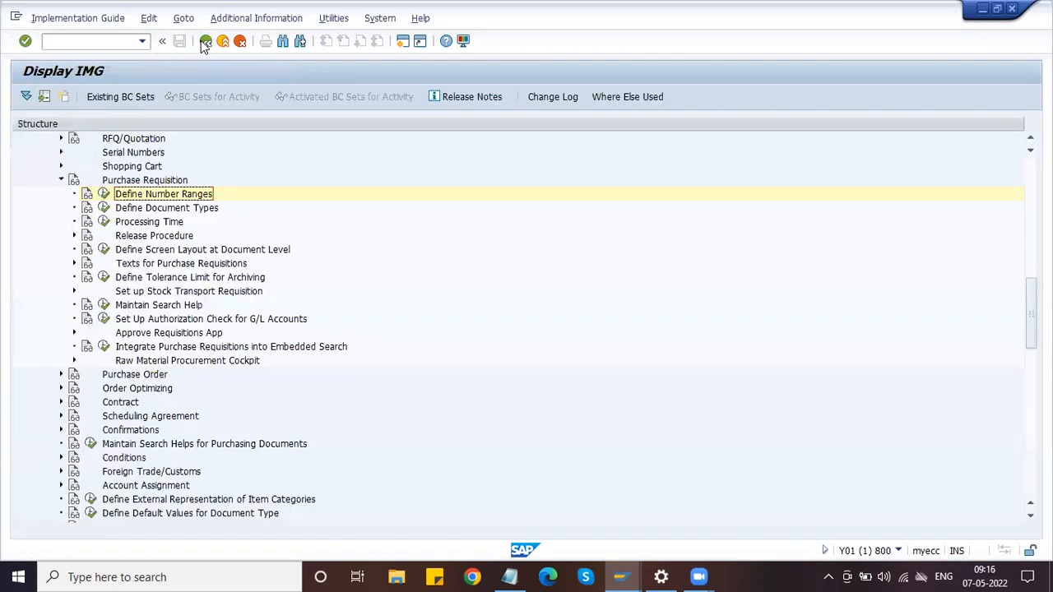
Execute Define Document Types and select the NB Purch.requis. Stand. row
left_click(103, 208)
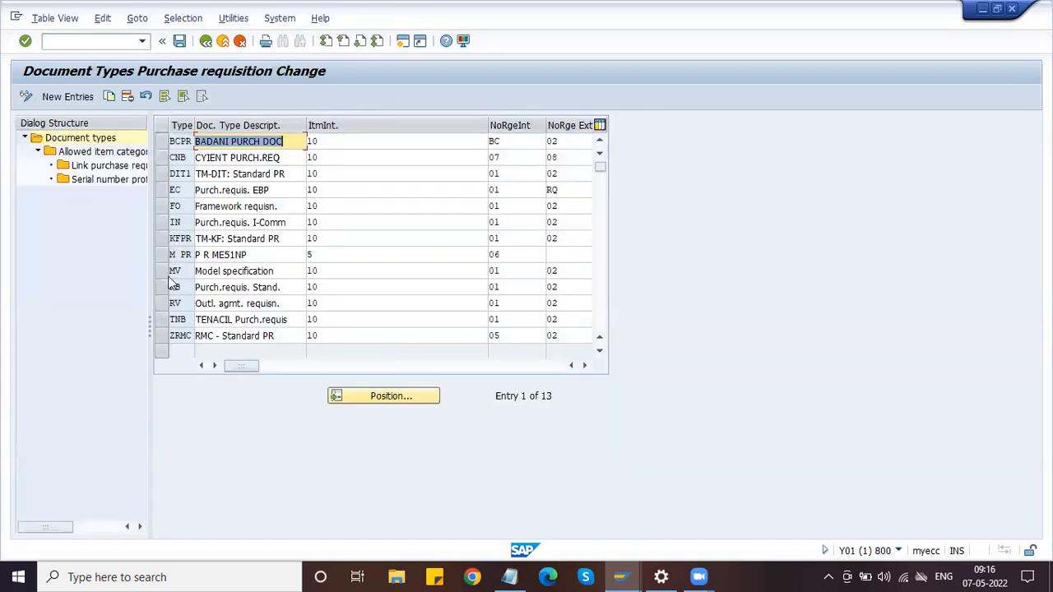
left_click(162, 291)
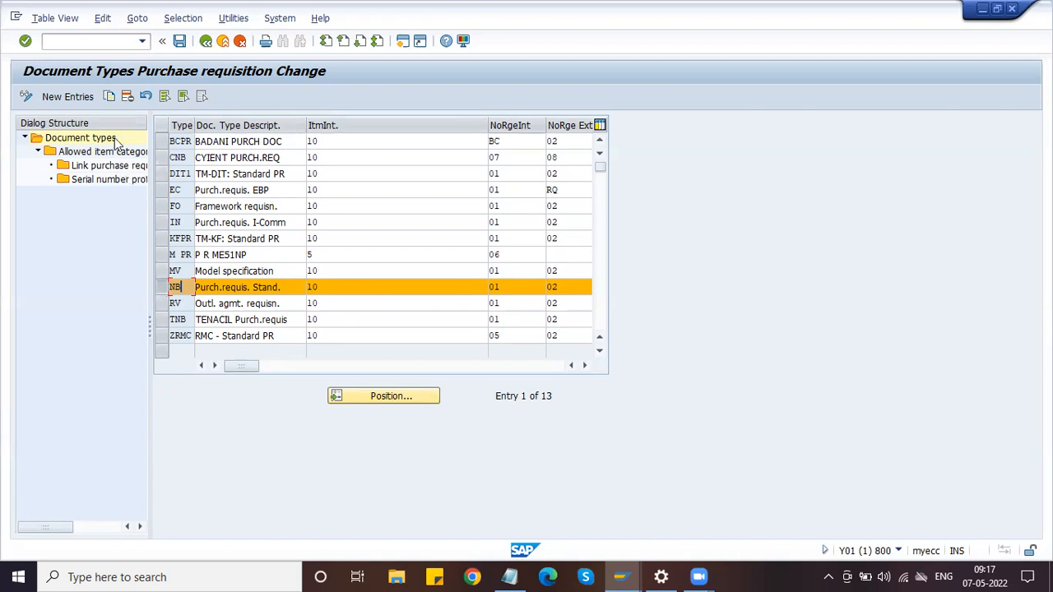
Copy document type NB and rename the copy's type code to ZNB
left_click(109, 97)
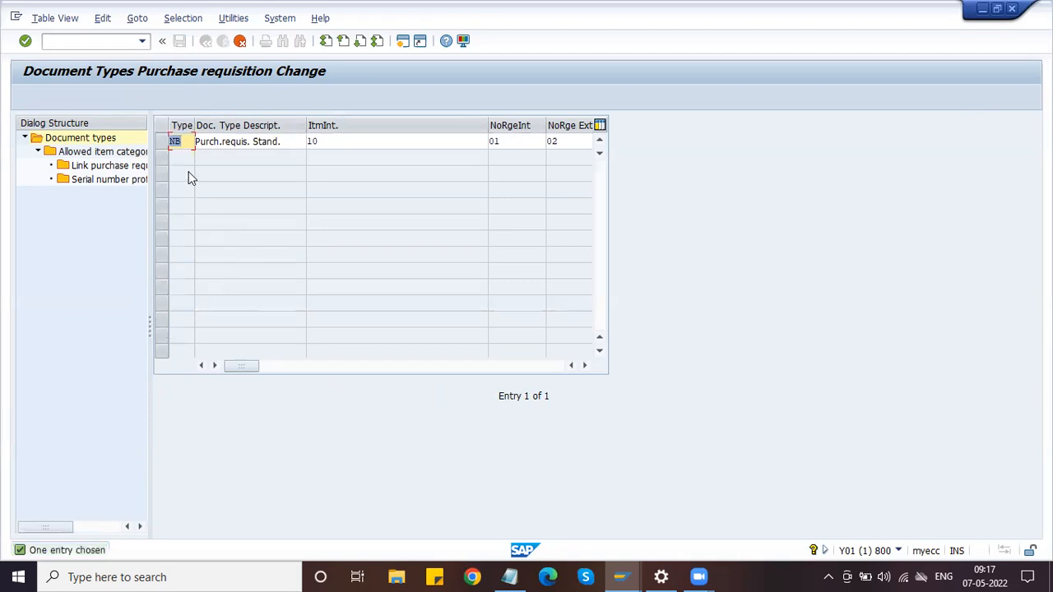
key("Left")
type("z")
key("BackSpace")
type("Z")
left_click(234, 143)
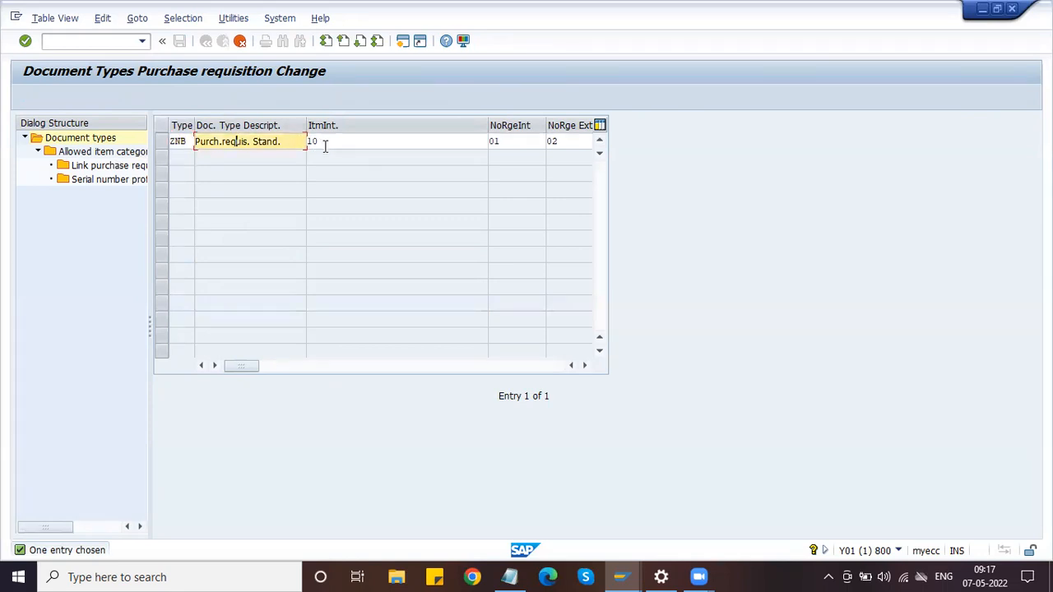
Set ZNB's internal number range to 09, chosen from the F4 list
left_click(503, 141)
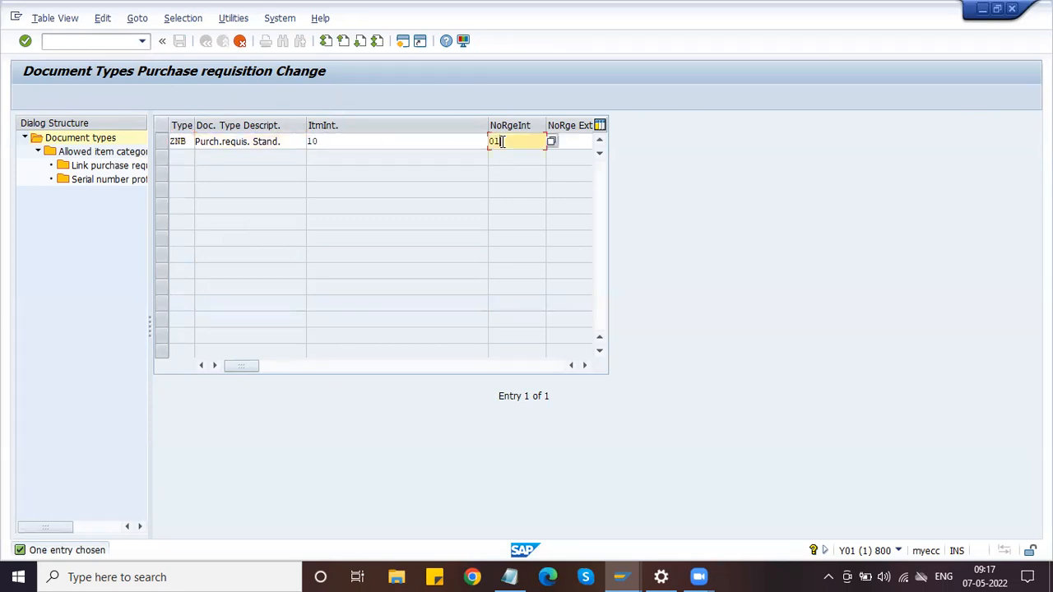
key("BackSpace")
key("Tab")
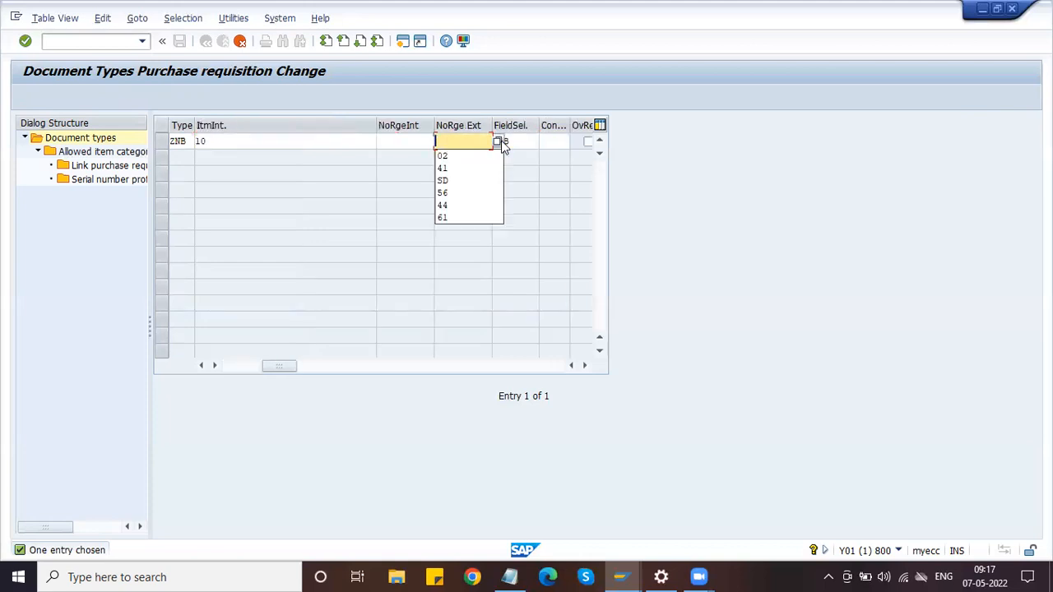
left_click(386, 144)
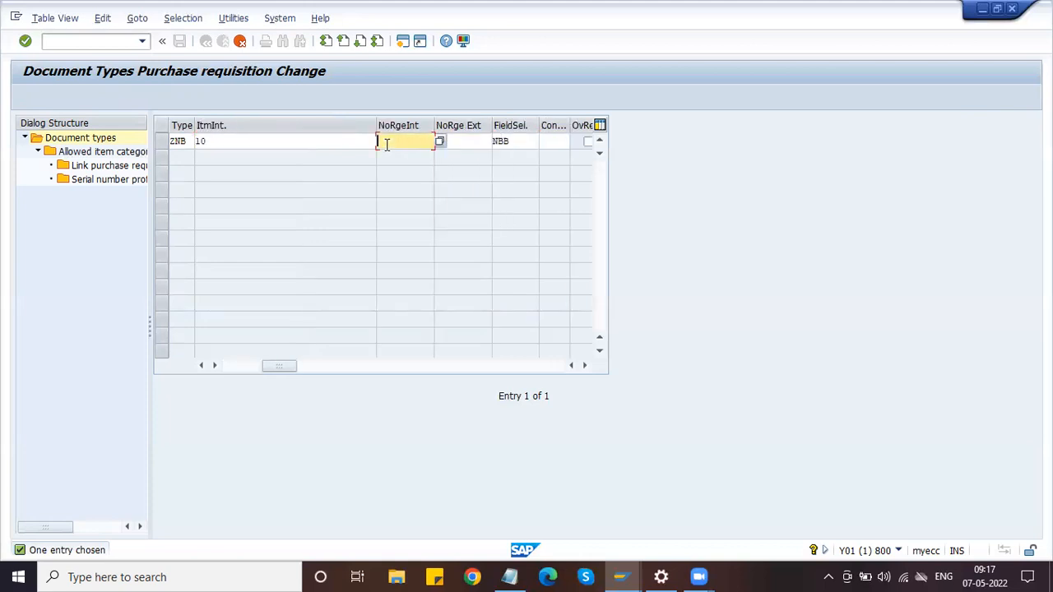
type("09")
key("BackSpace")
key("BackSpace")
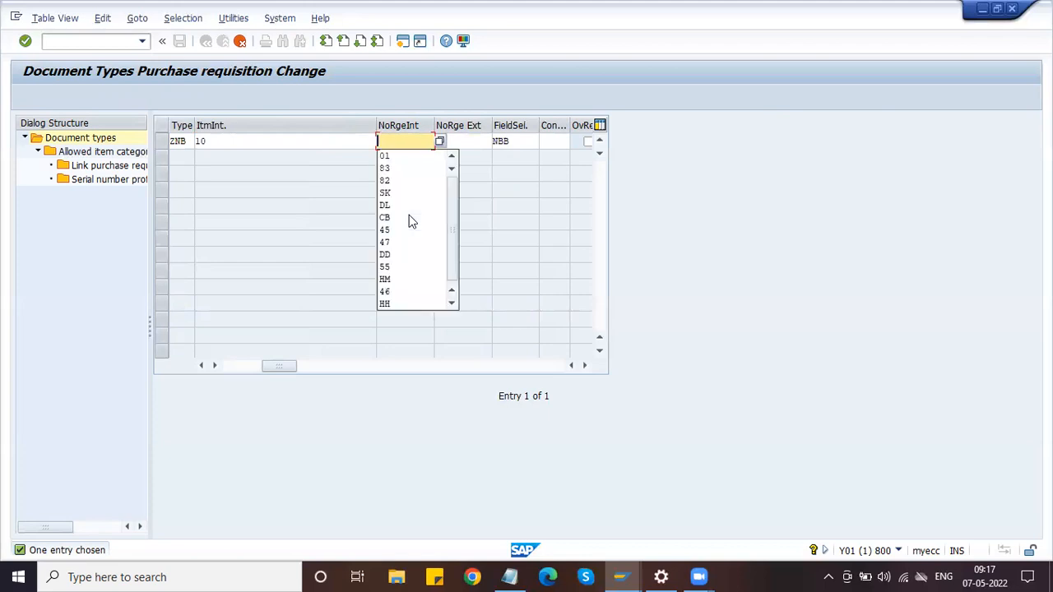
left_click(380, 140)
left_click(441, 142)
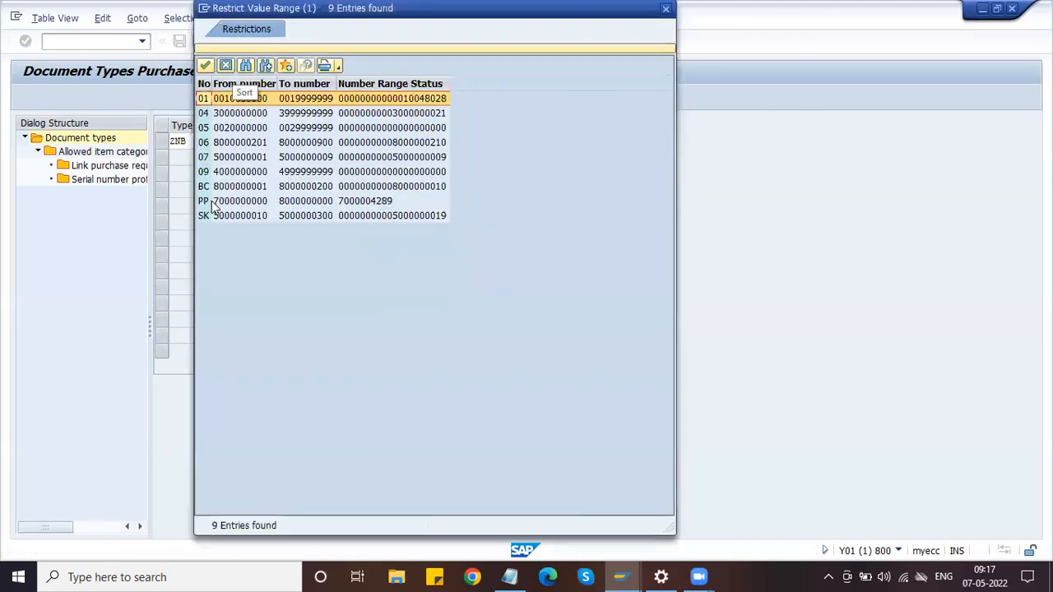
left_click(219, 173)
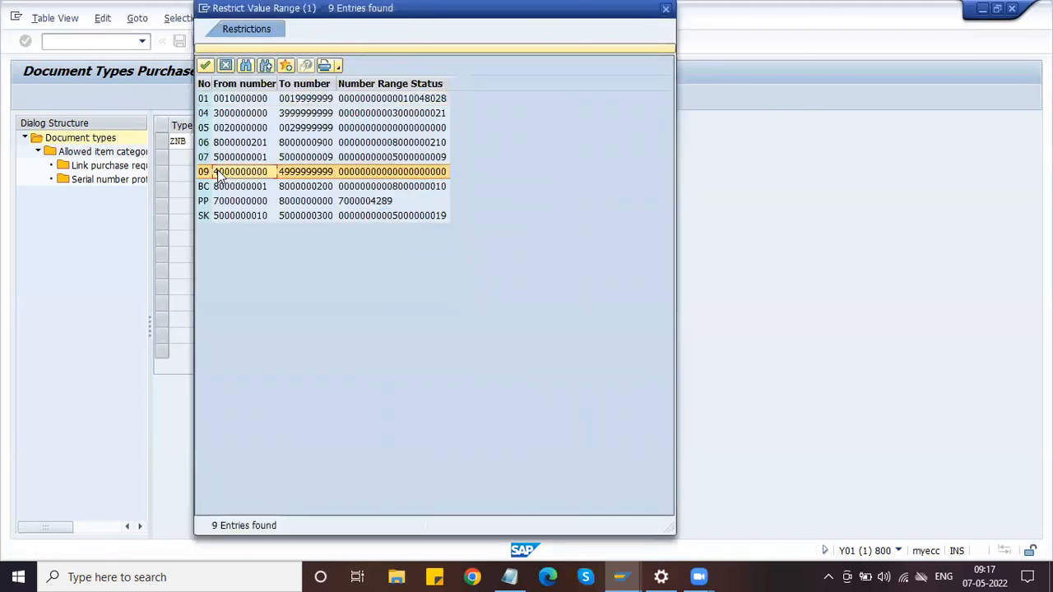
left_click(205, 65)
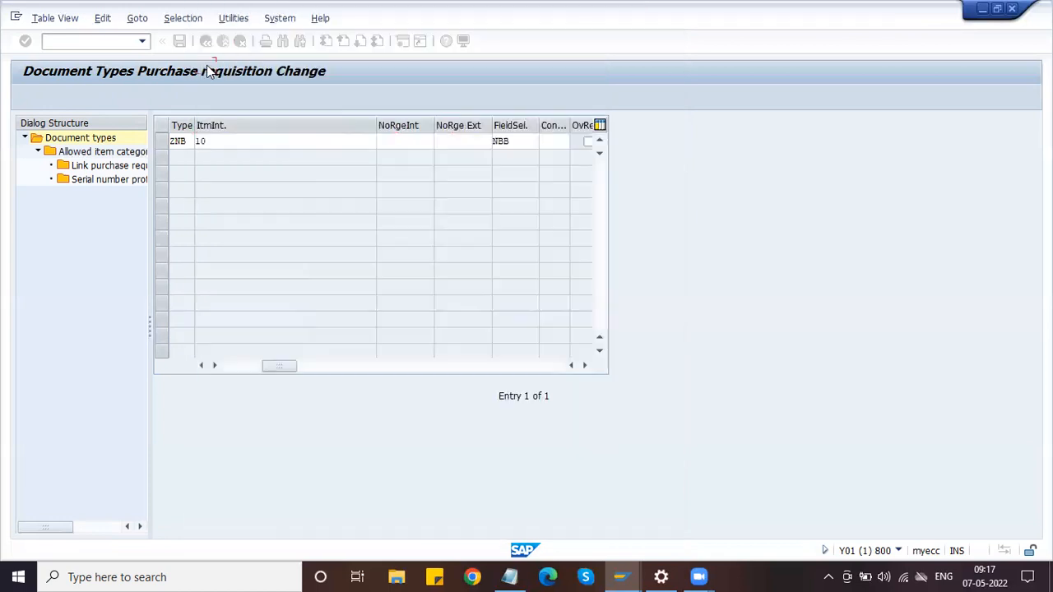
Verify ZNB keeps field selection NBB with an empty external number range
left_click(469, 142)
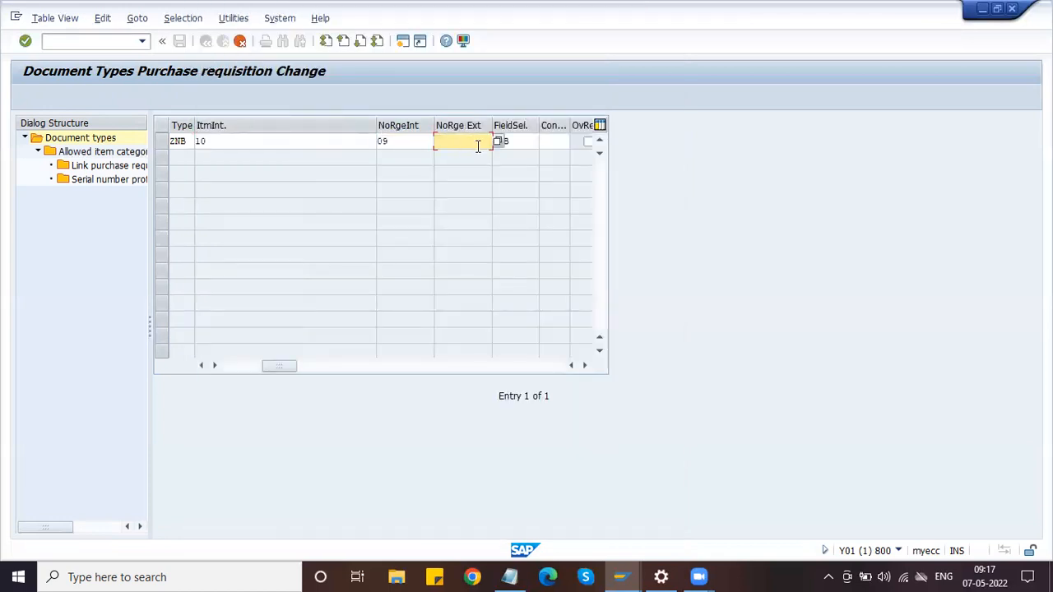
left_click(527, 141)
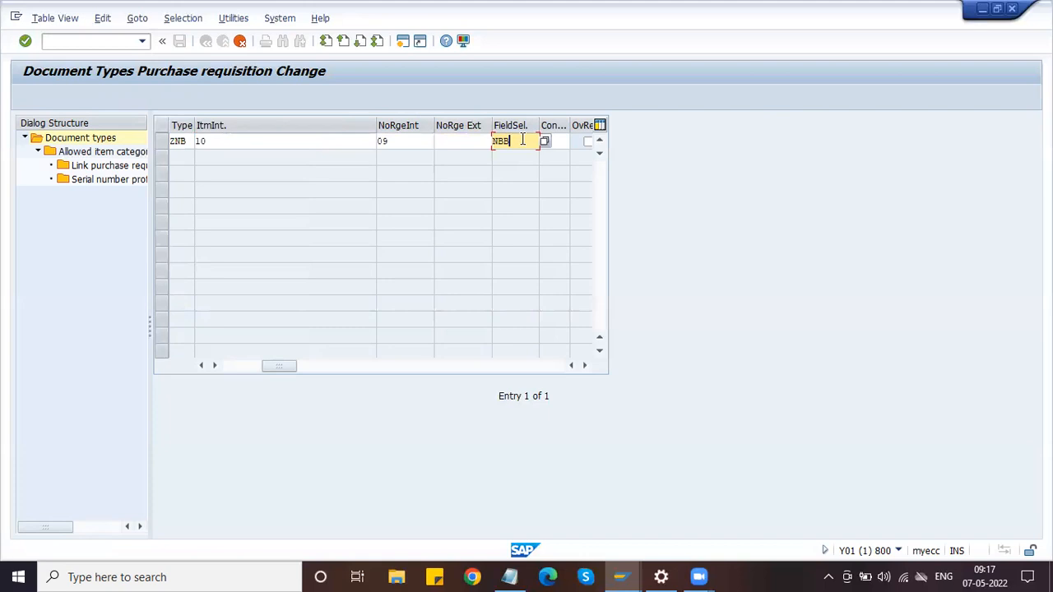
left_click_drag(521, 140, 460, 142)
left_click(460, 141)
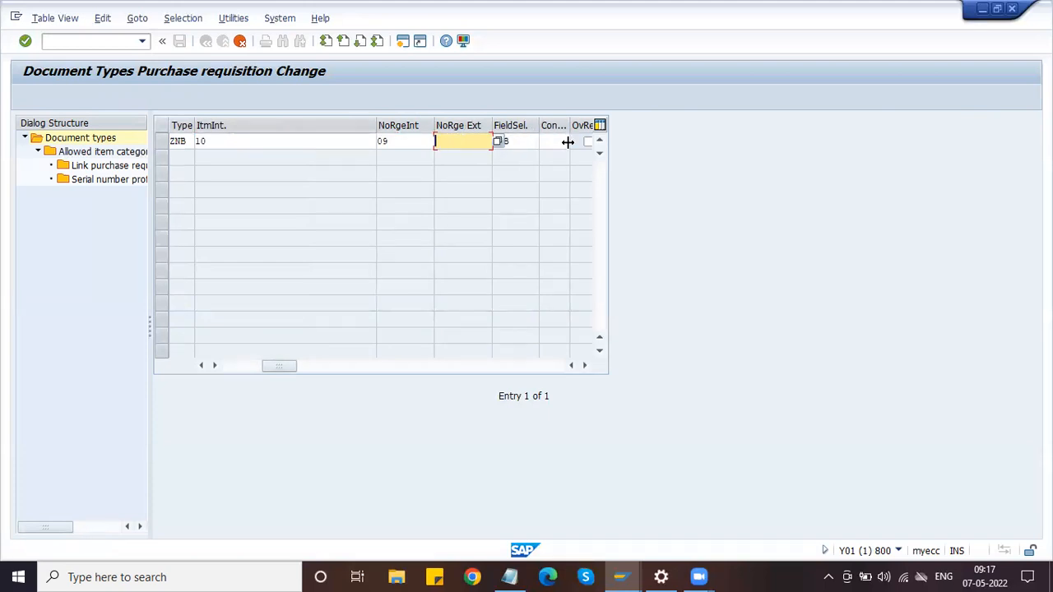
left_click(514, 141)
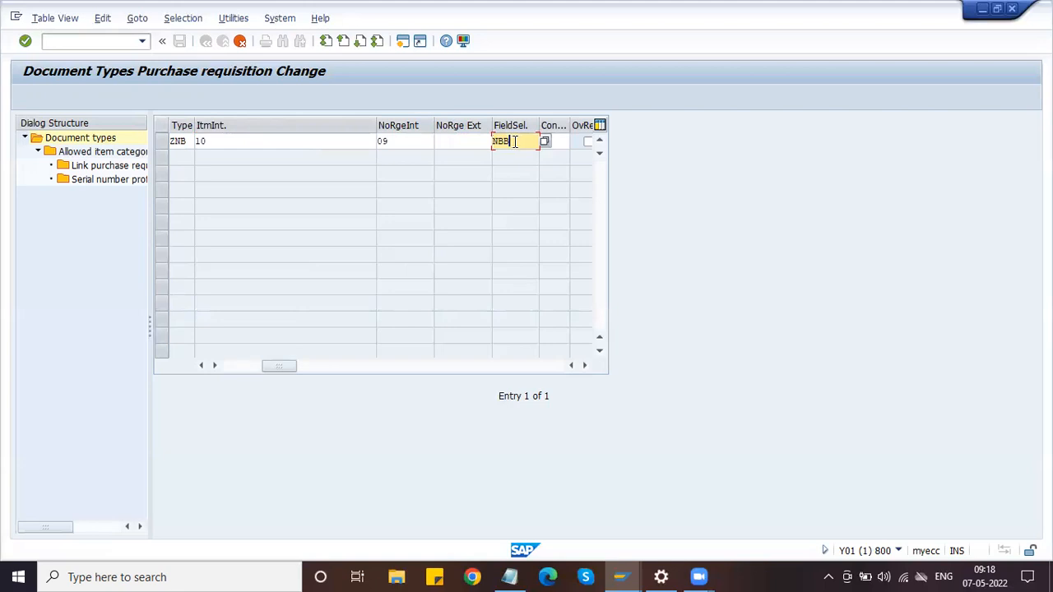
left_click(417, 142)
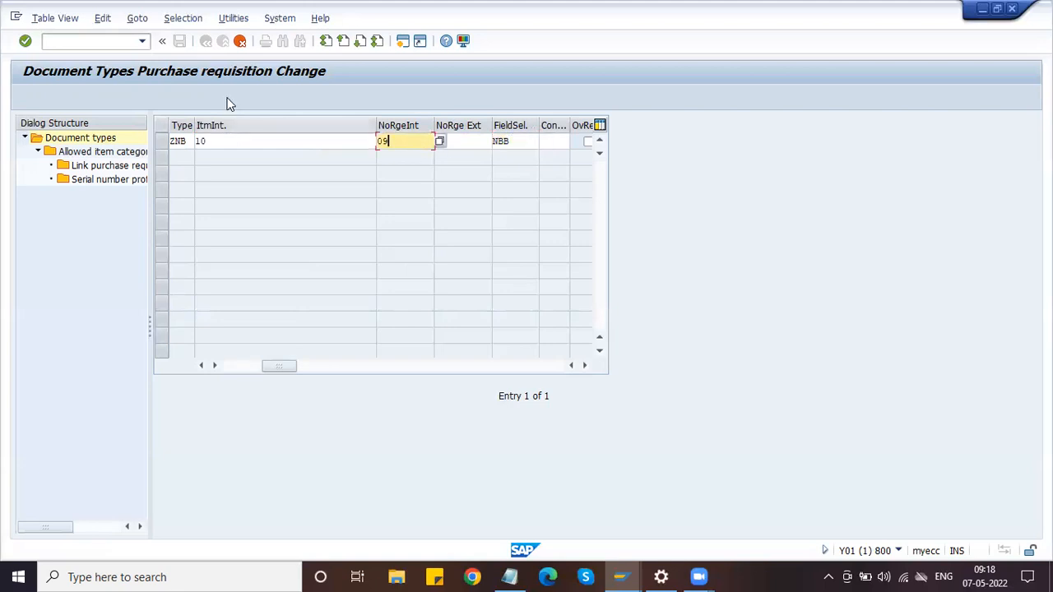
Confirm the ZNB copy including all 354 dependent entries
key("F6")
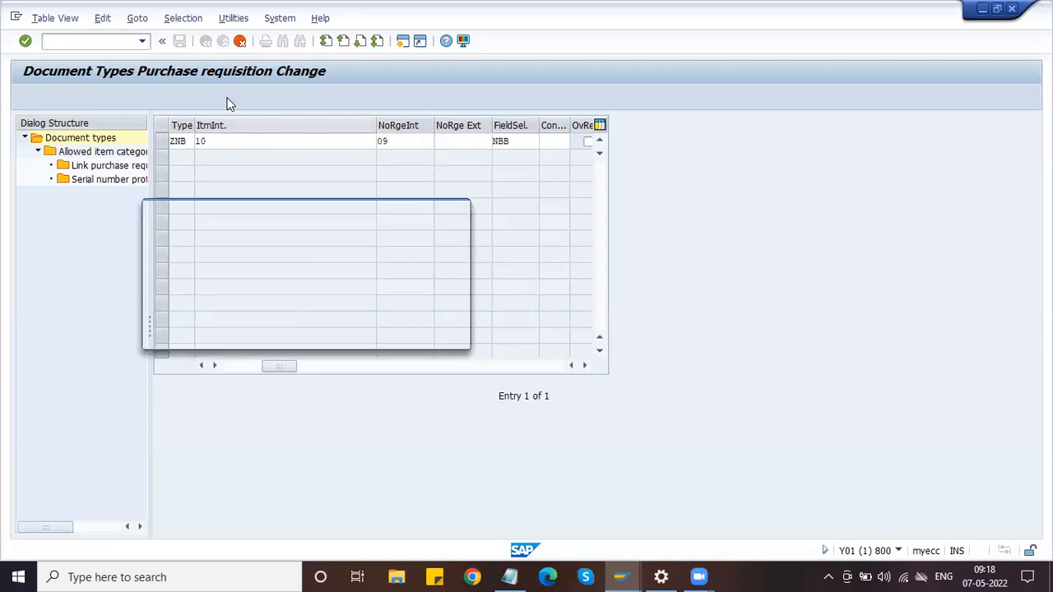
left_click(415, 255)
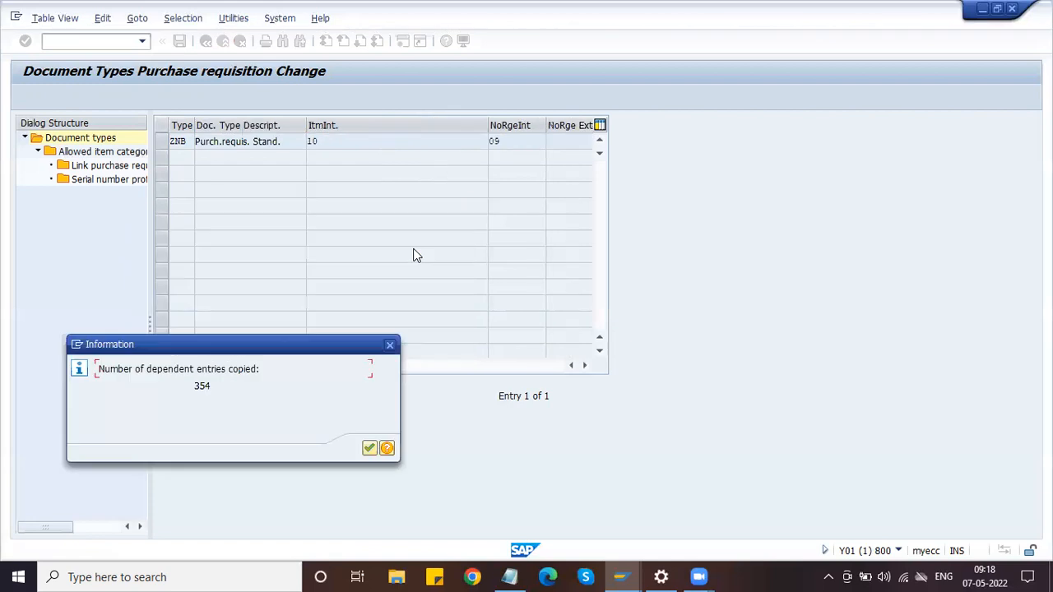
left_click(370, 449)
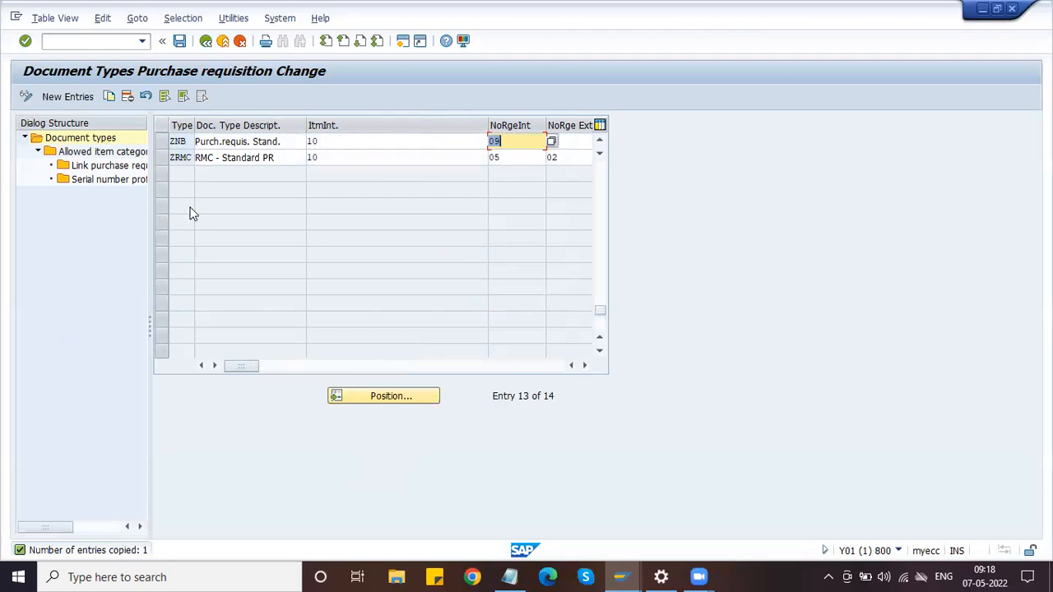
Save the document type changes and confirm the customizing request
scroll(189, 213, "up", 3)
left_click_drag(187, 288, 162, 285)
left_click(163, 286)
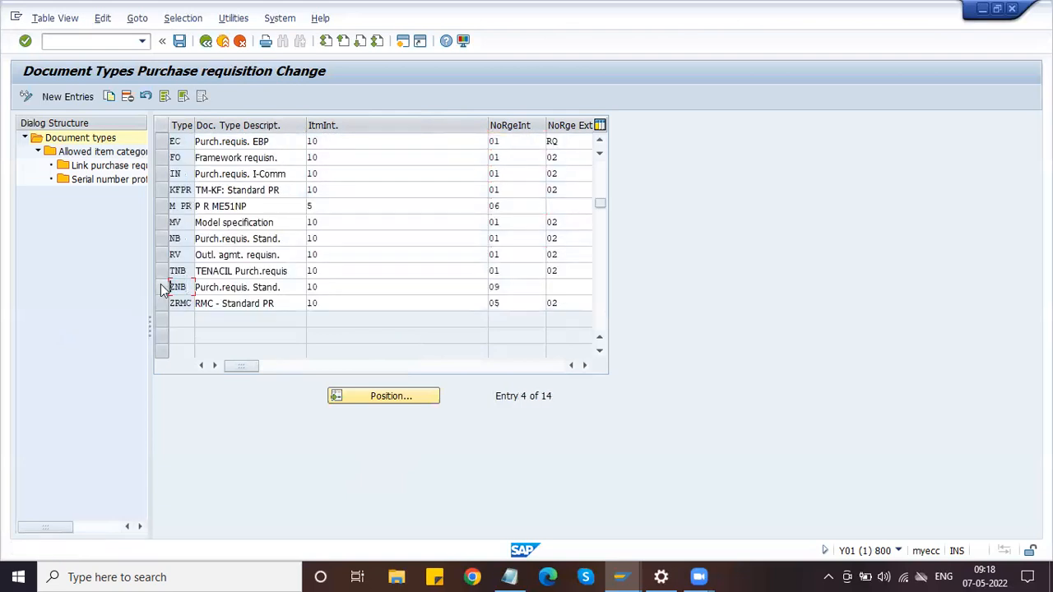
left_click(179, 42)
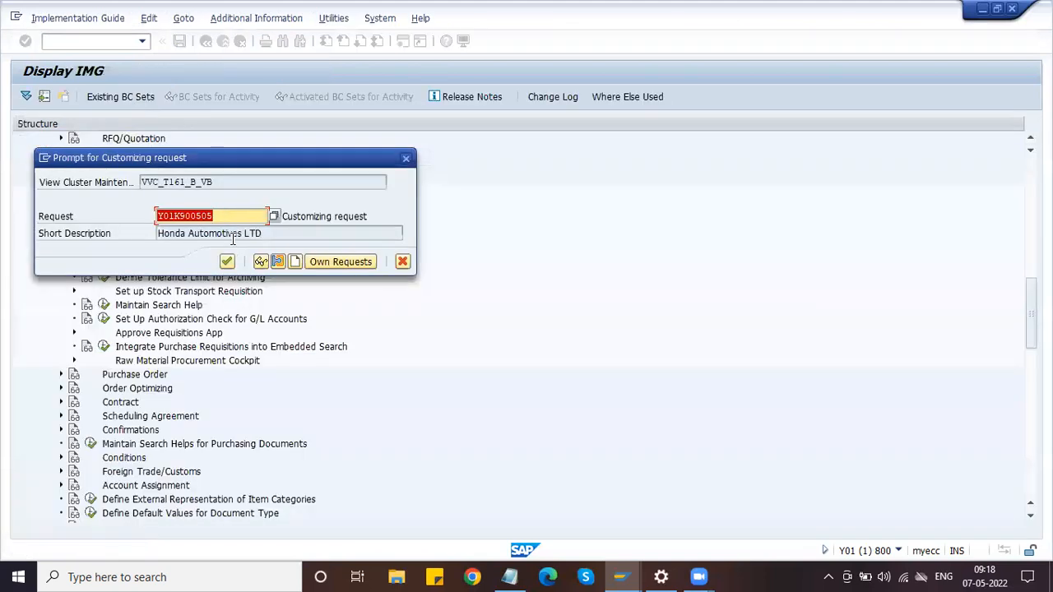
left_click(227, 262)
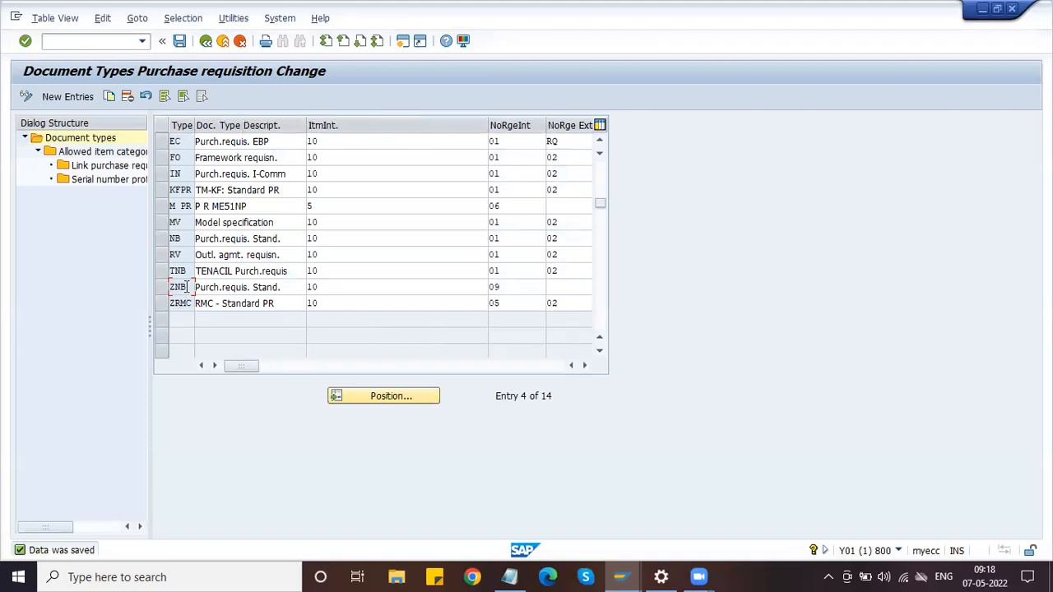
Change ZNB's description to 'Honda Purch Req' and save
left_click(499, 288)
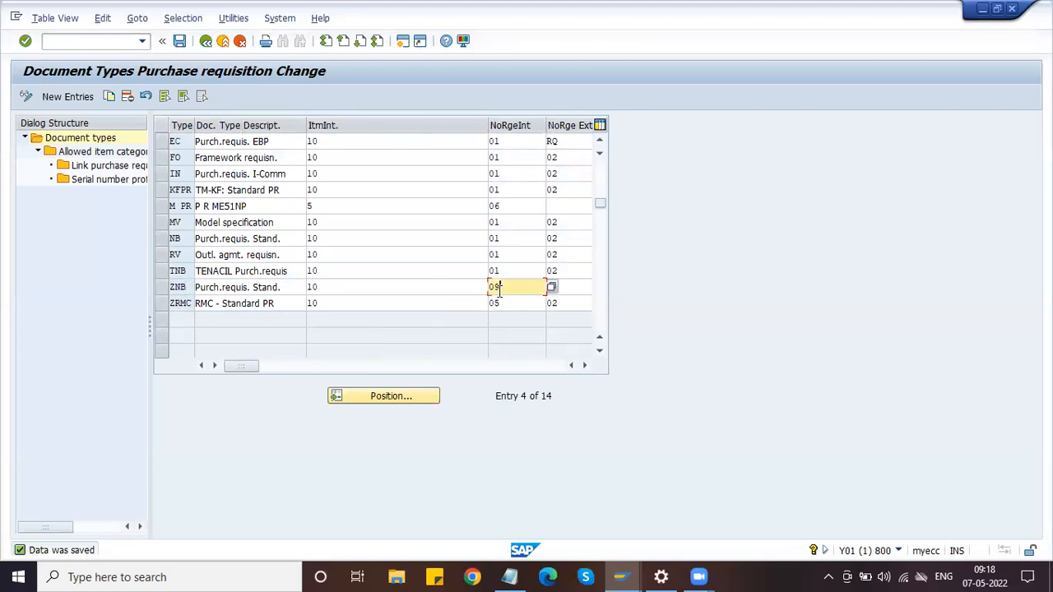
left_click(254, 289)
triple_click(254, 290)
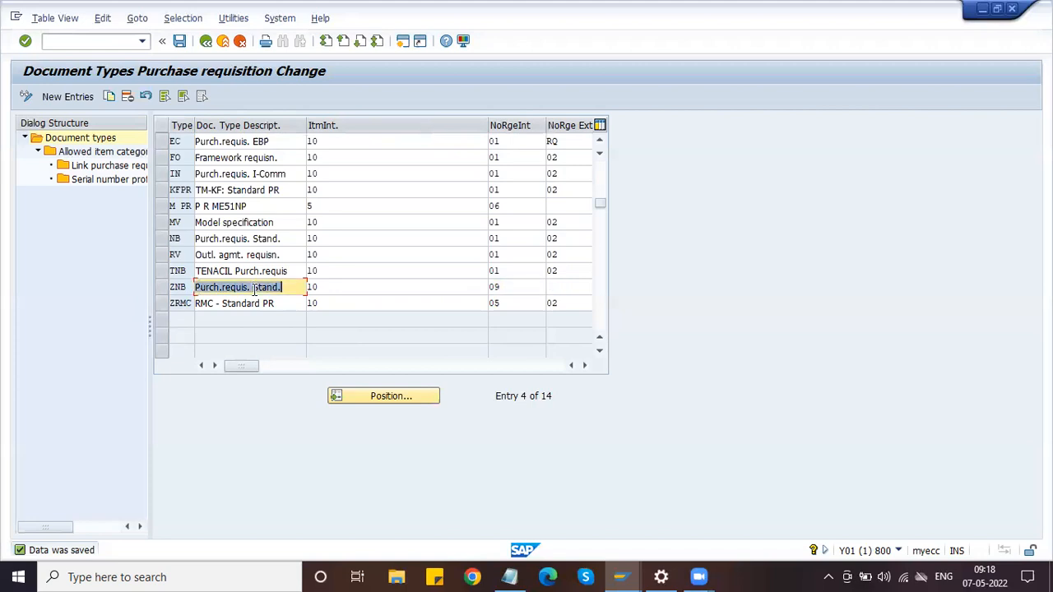
type("Honda")
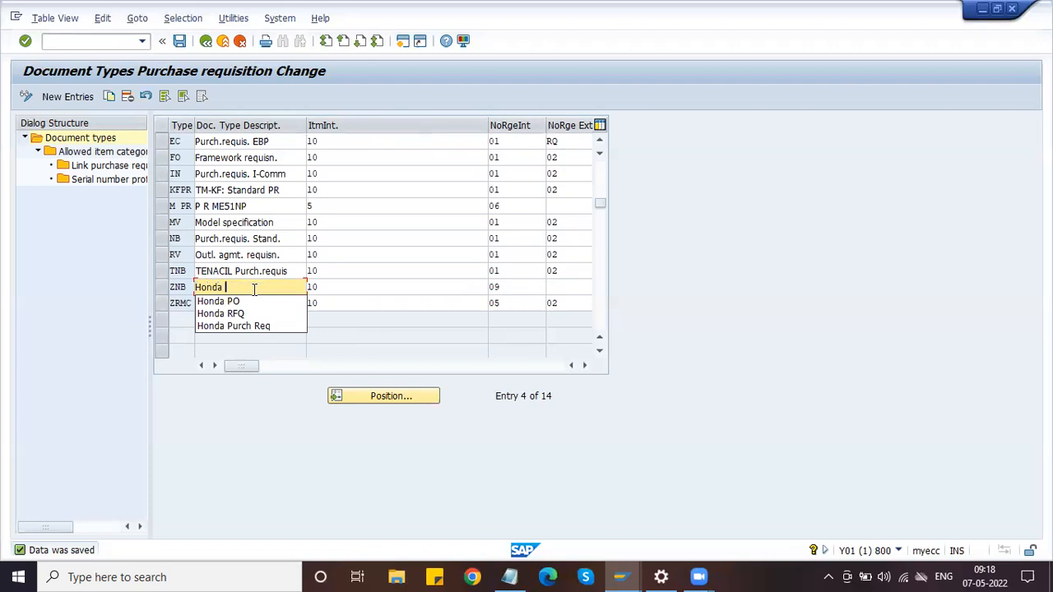
key("Down")
key("Down")
key("Down")
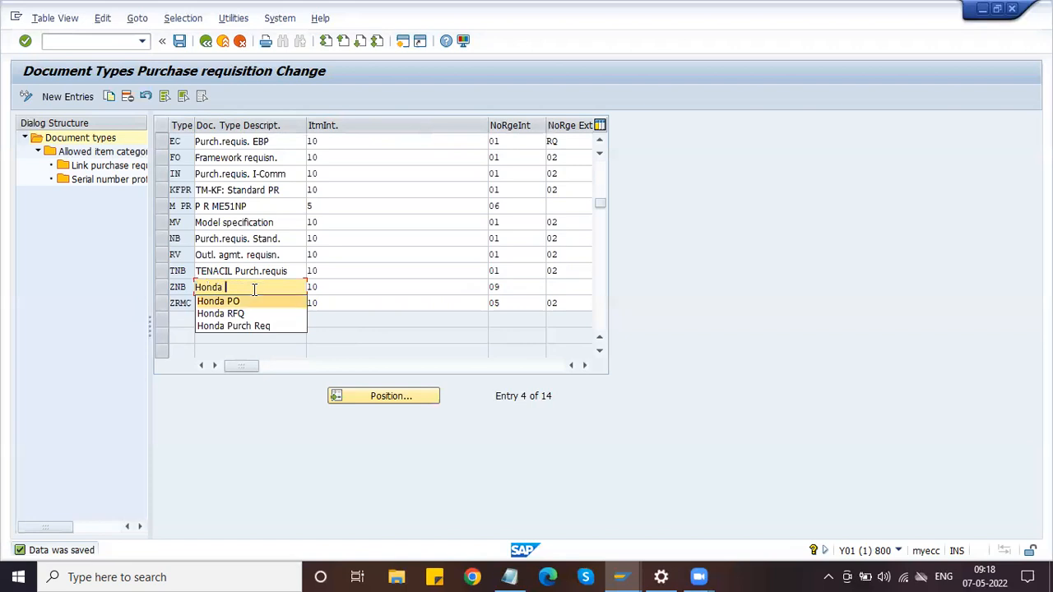
key("Return")
left_click(180, 41)
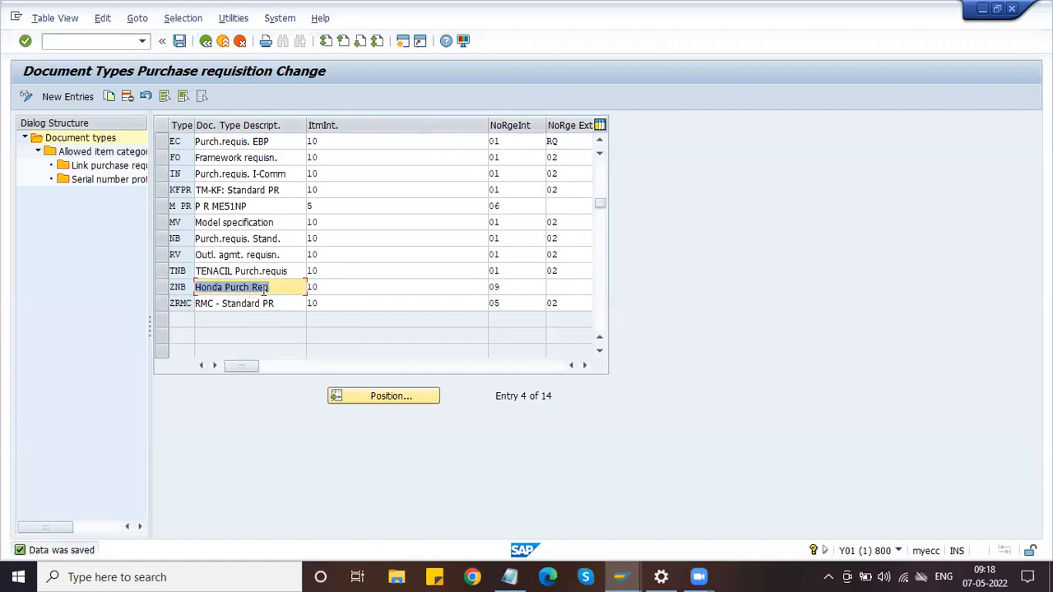
left_click(181, 42)
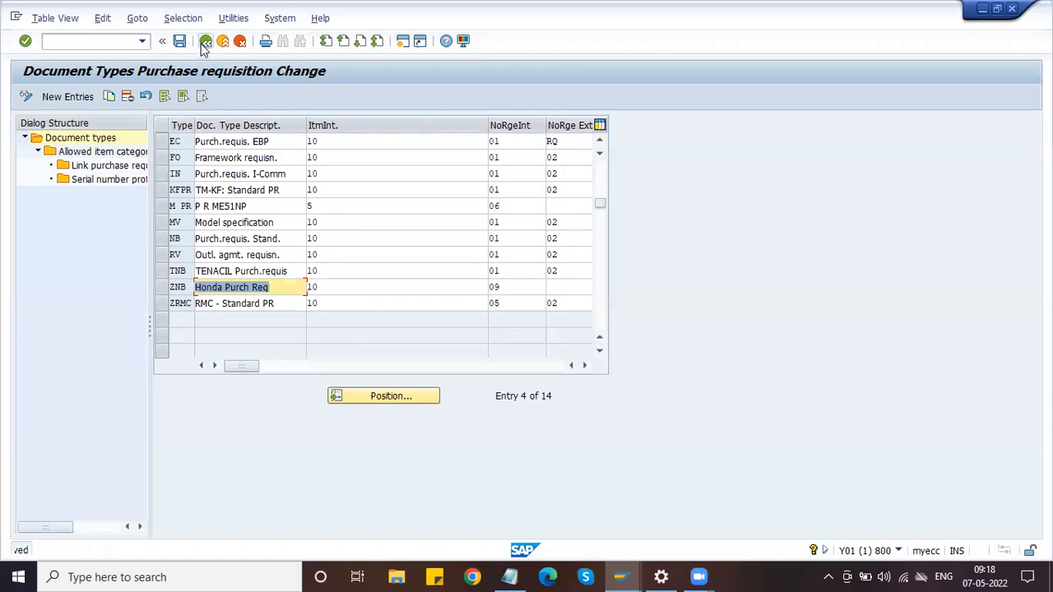
Reopen Define Document Types, confirm ZNB's field selection NBB, and return to the IMG
left_click(206, 42)
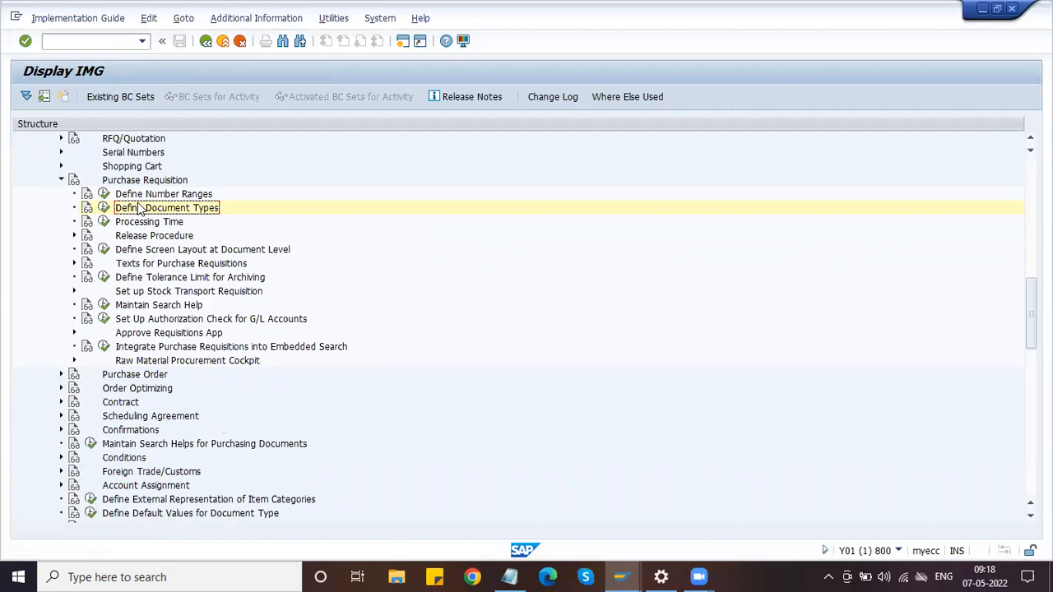
left_click(103, 208)
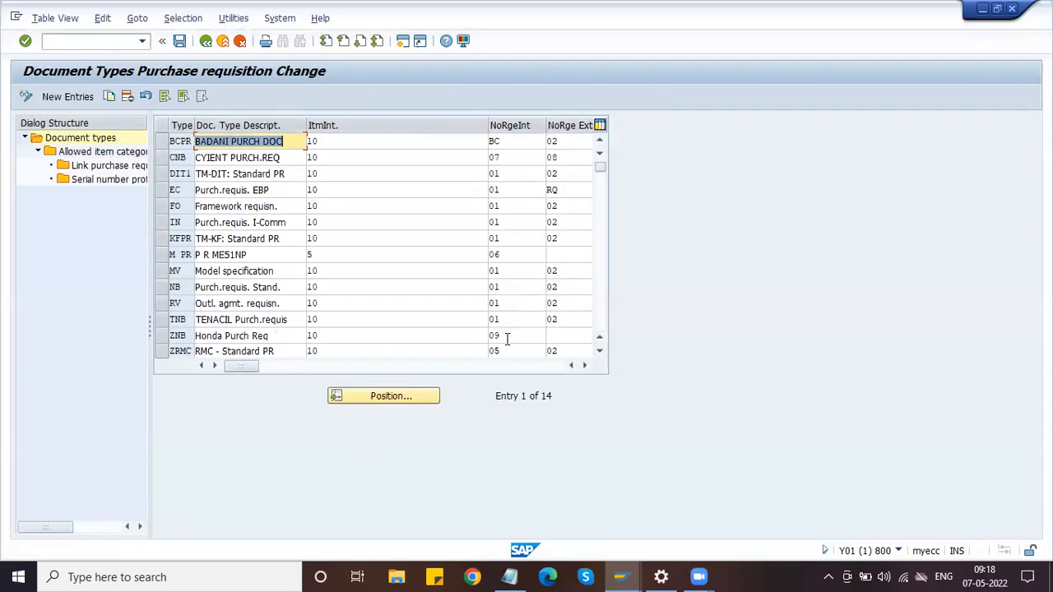
left_click(585, 364)
left_click(584, 365)
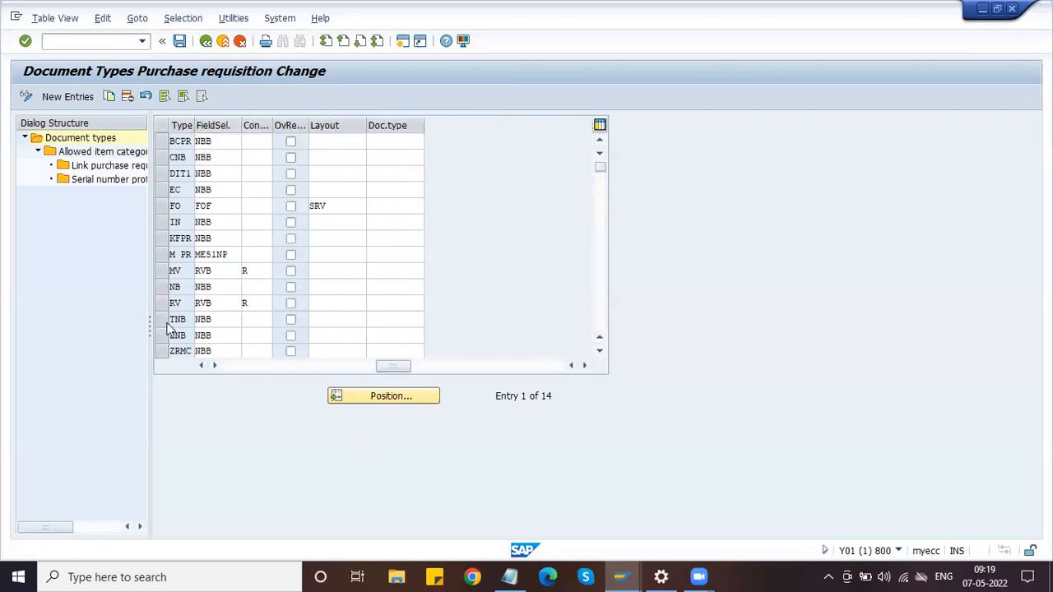
left_click_drag(224, 336, 194, 335)
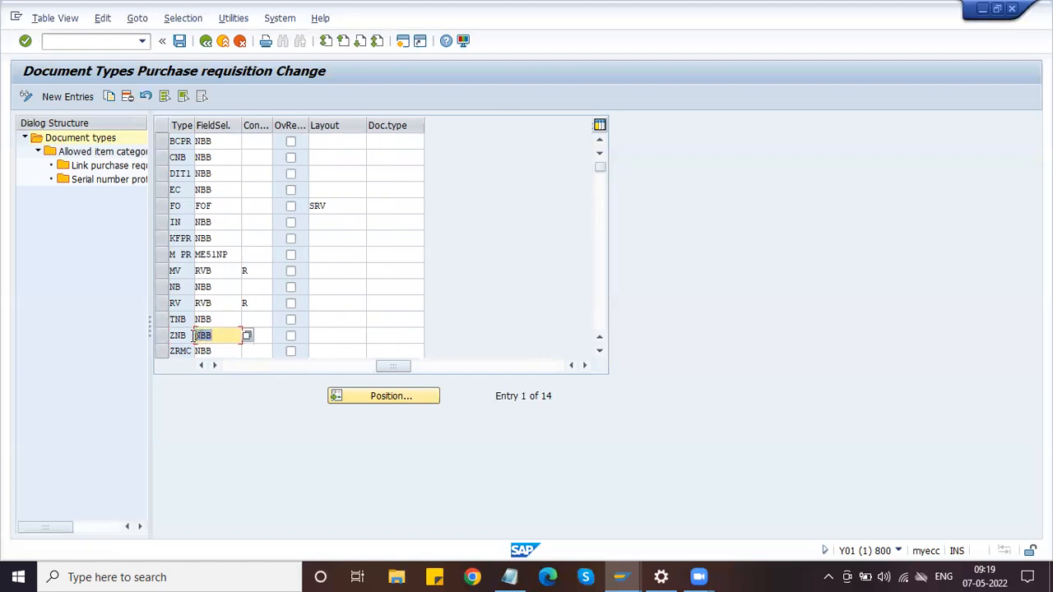
left_click(206, 41)
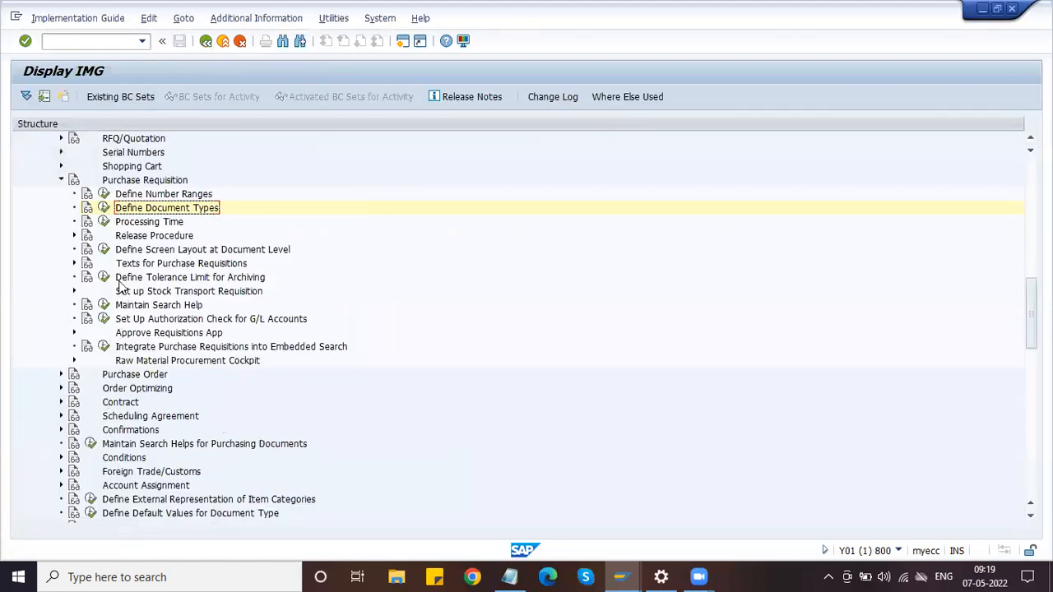
In Define Screen Layout at Document Level, position to NBB and open its field selection groups
left_click(128, 255)
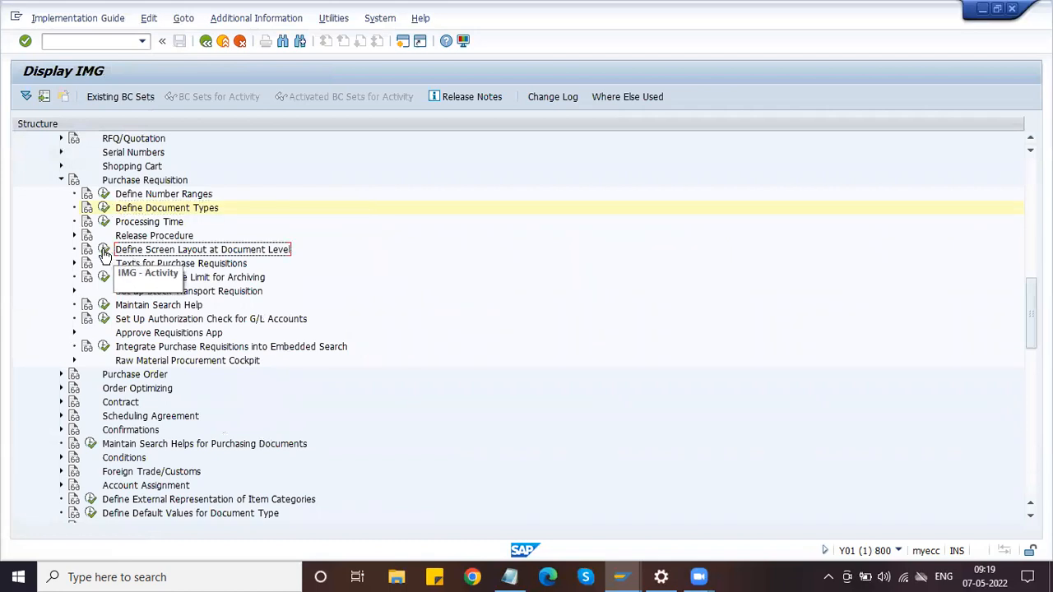
left_click(104, 250)
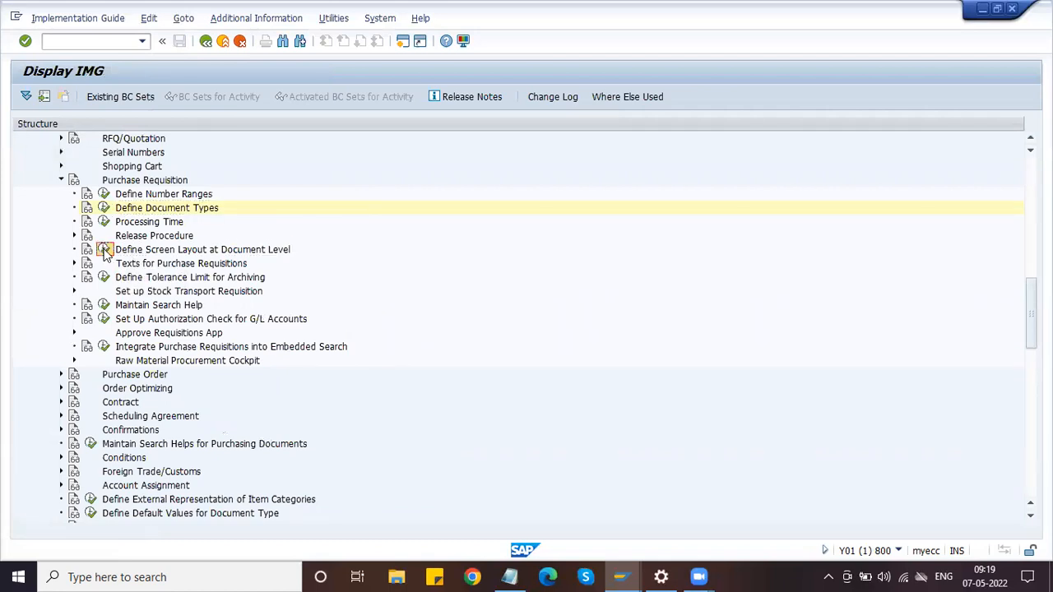
left_click(86, 426)
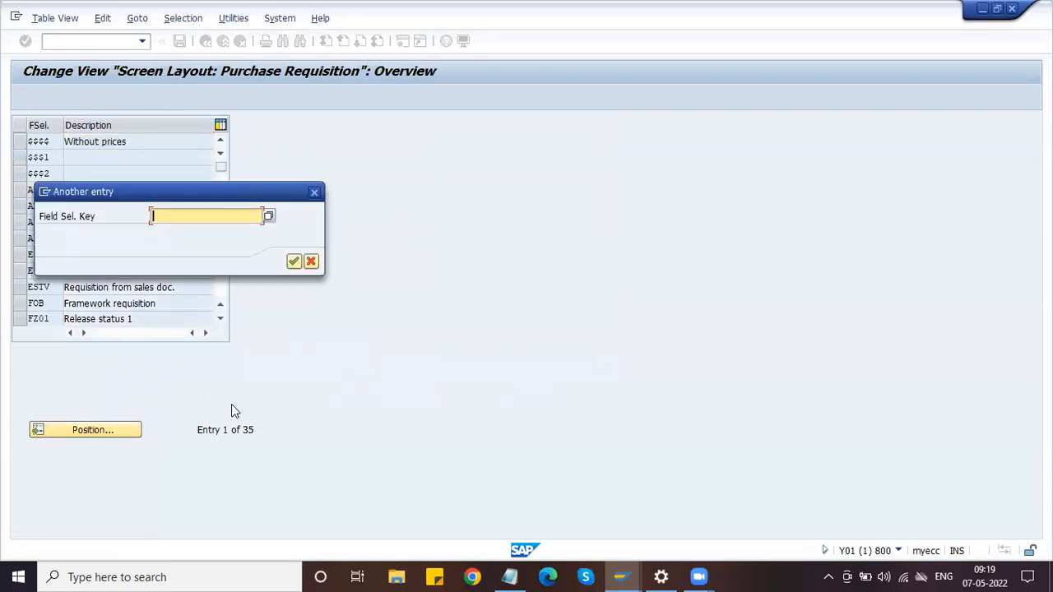
type("N")
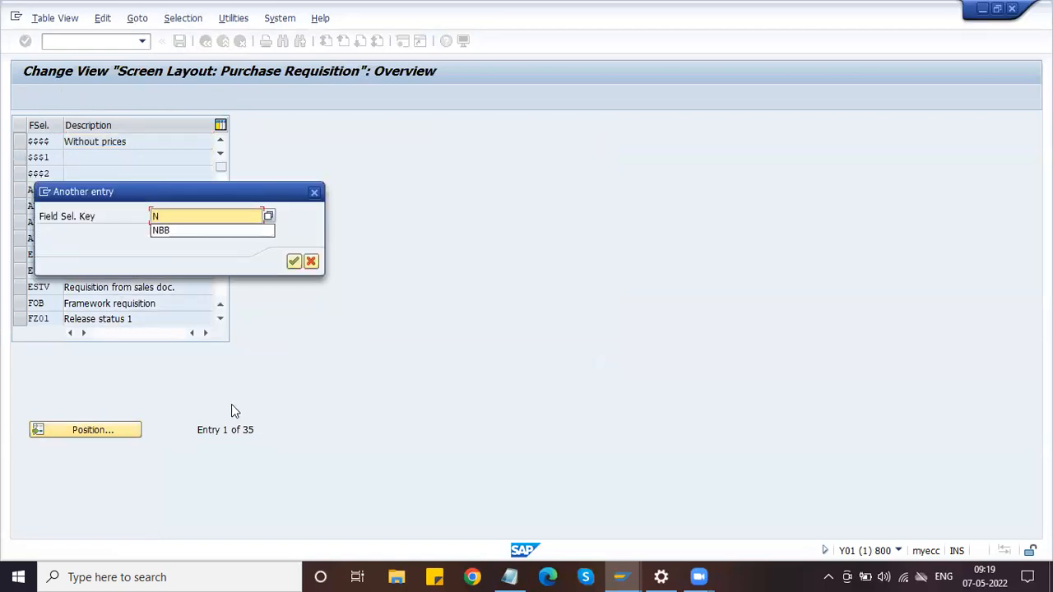
type("BB")
left_click(294, 262)
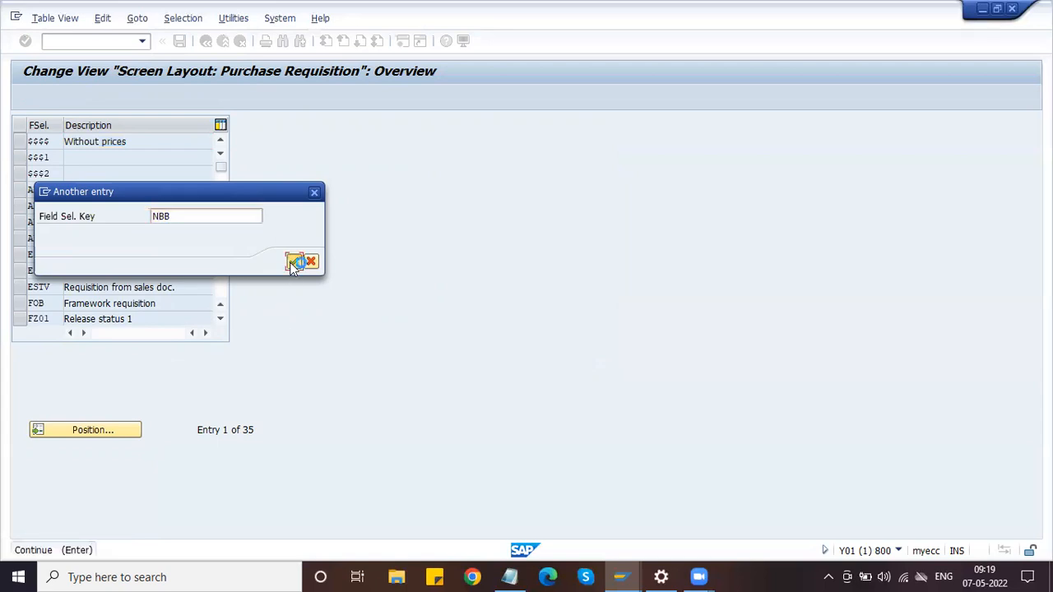
left_click(23, 142)
left_click(46, 99)
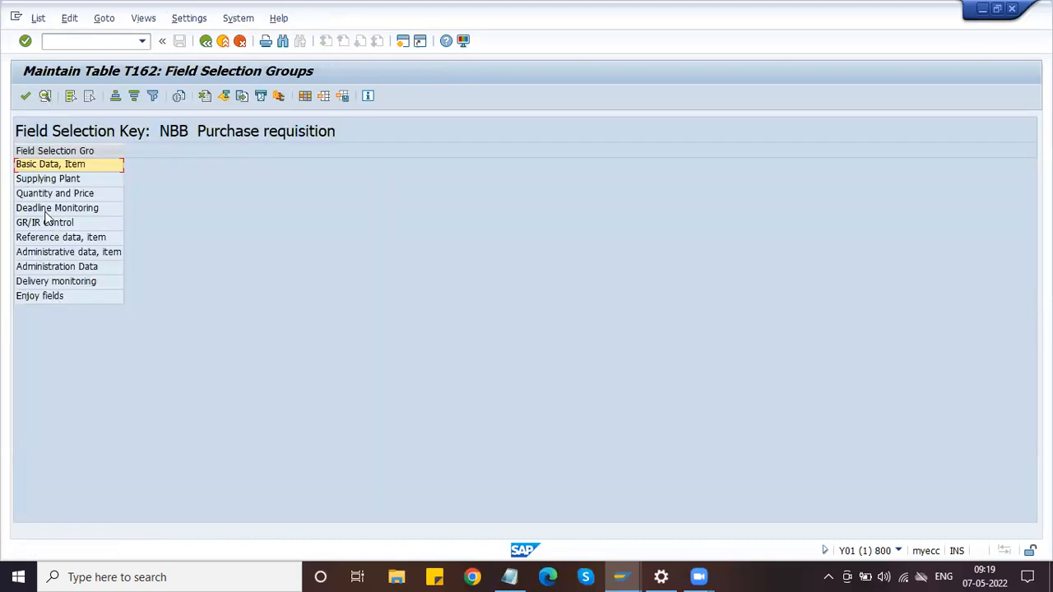
Review the Basic Data, Item group, leaving Plant as a required entry
double_click(47, 166)
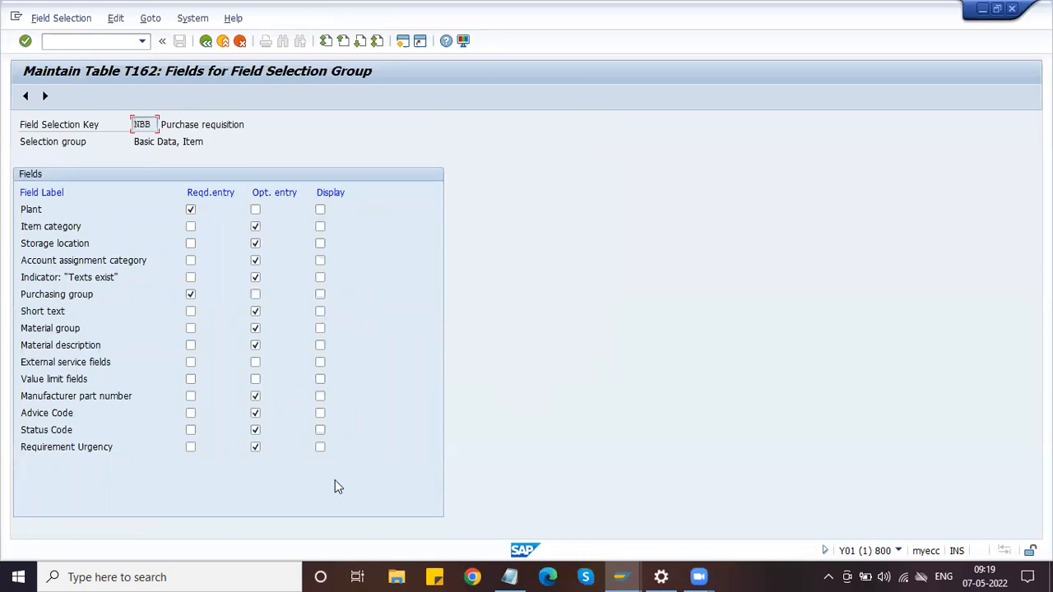
left_click(190, 209)
left_click(191, 209)
left_click(205, 41)
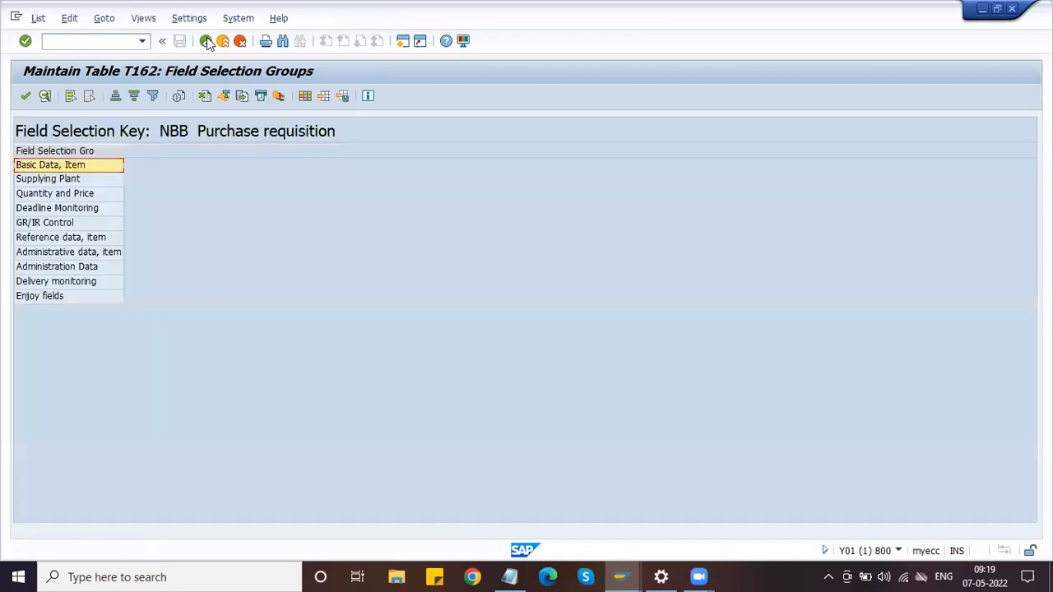
Step through Supplying Plant to Administrative data groups without changes, then back out to Easy Access
double_click(72, 179)
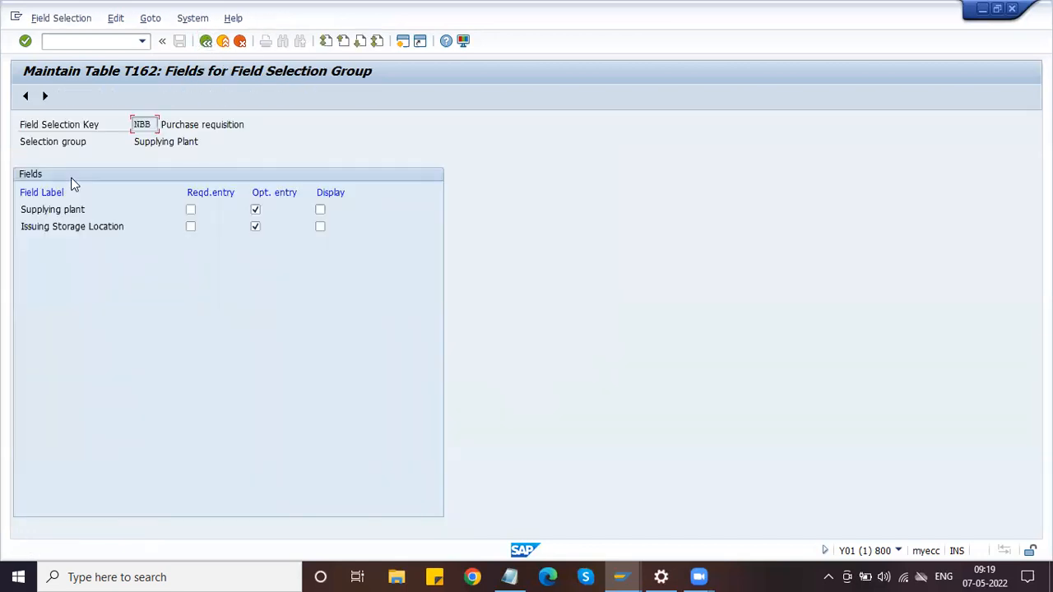
left_click(45, 96)
left_click(46, 96)
left_click(45, 96)
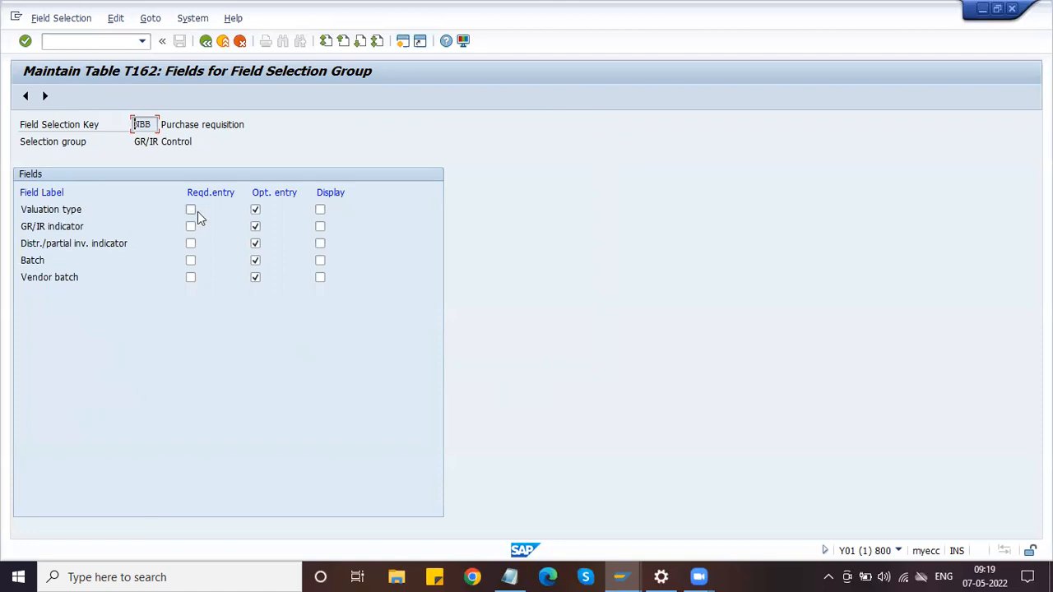
left_click(45, 96)
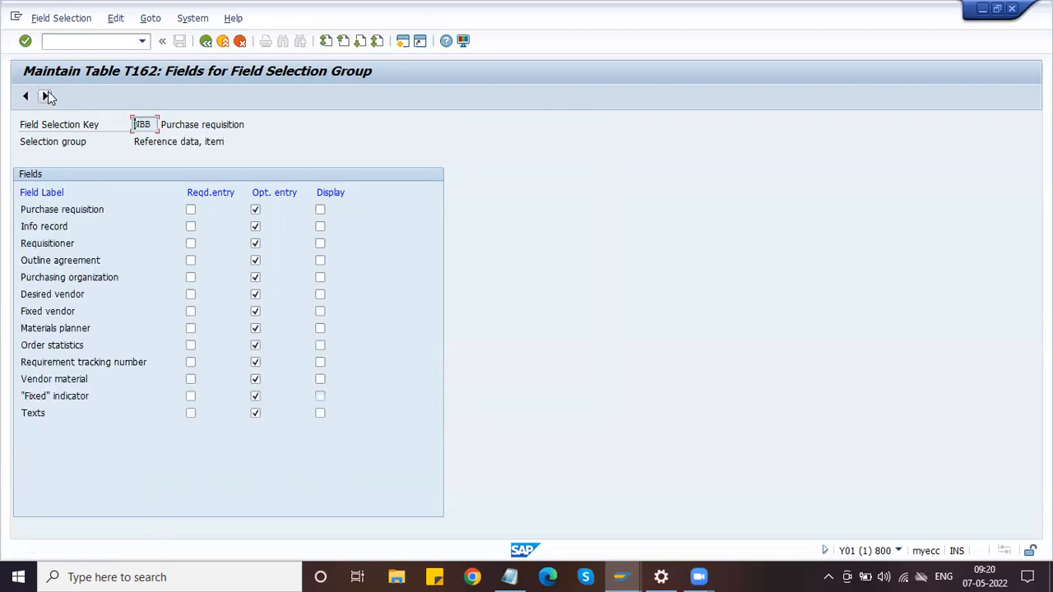
left_click(46, 96)
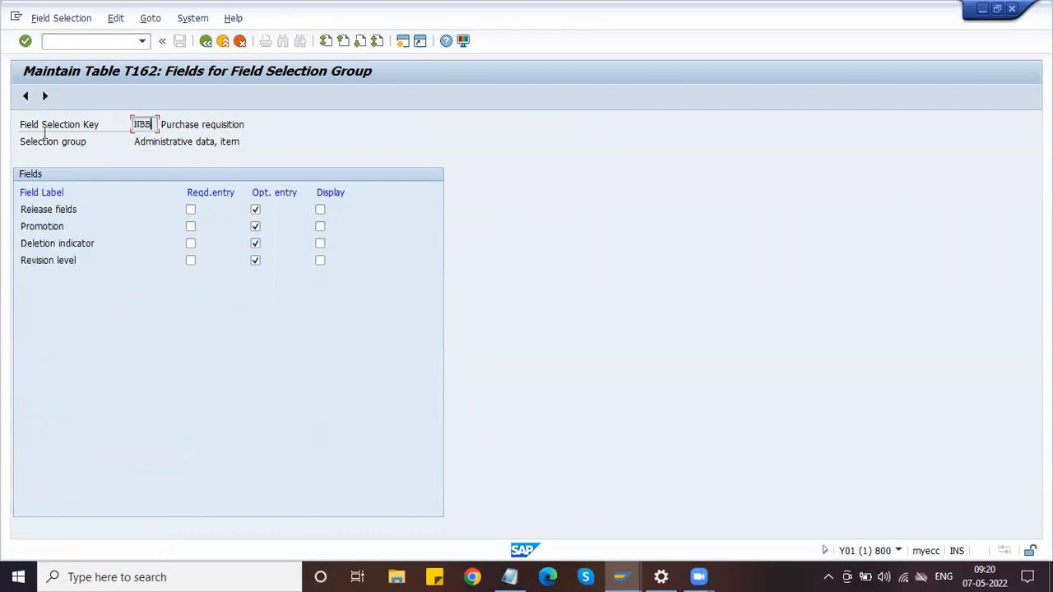
left_click(211, 46)
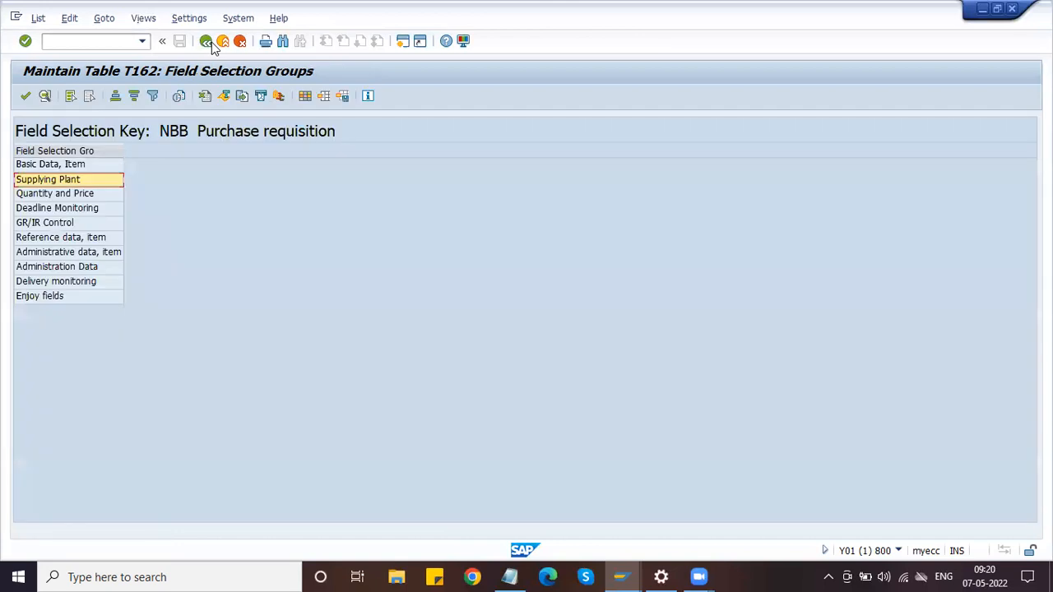
left_click(212, 42)
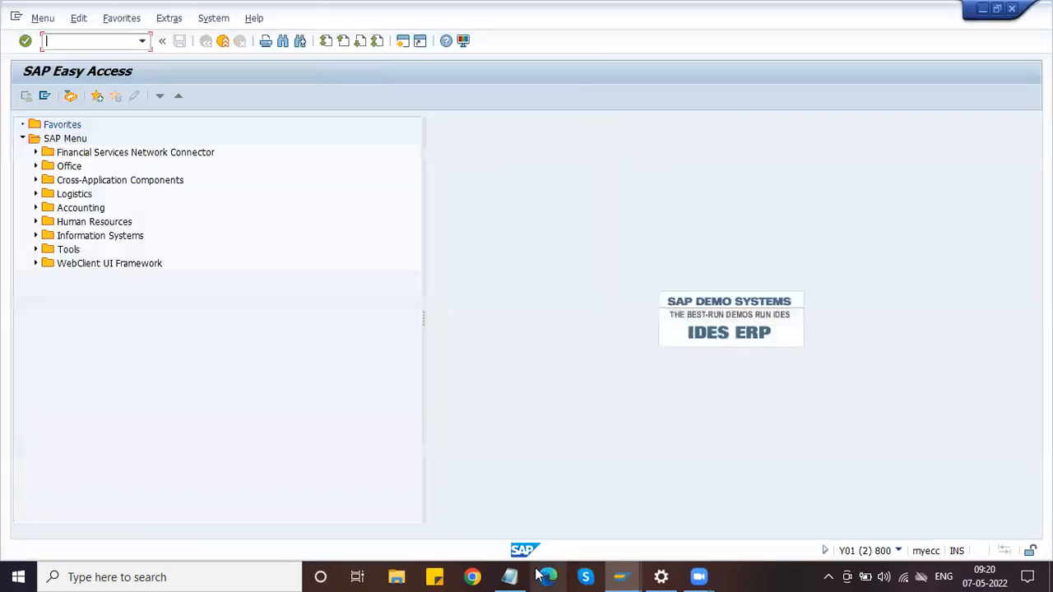
Add the lines 'Creation - ME51N' and 'Change - ME52N' to the Notepad notes
left_click(510, 576)
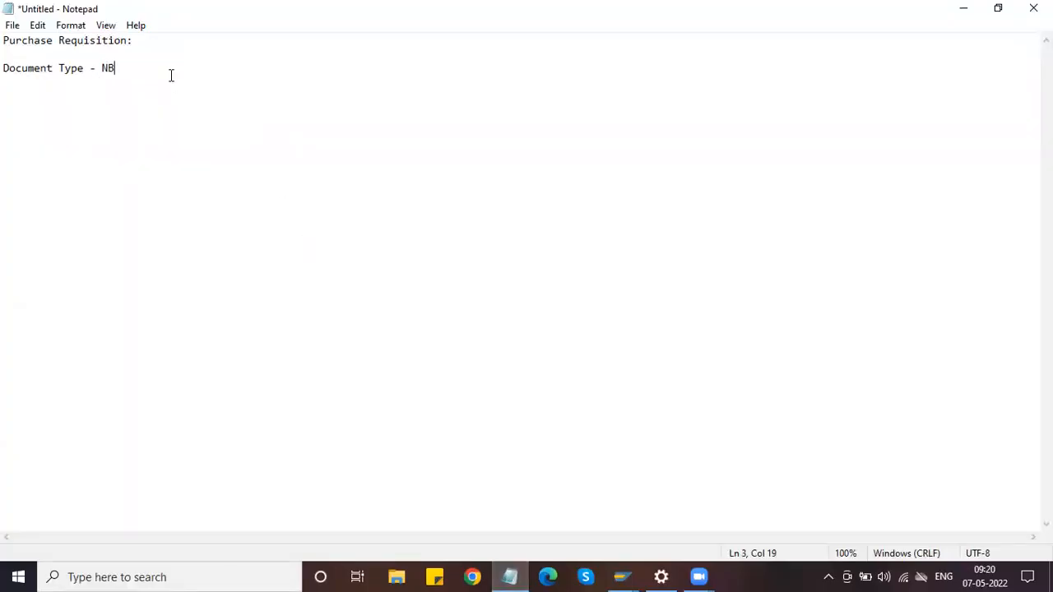
key("Return")
key("Return")
type("Creation - ME51N")
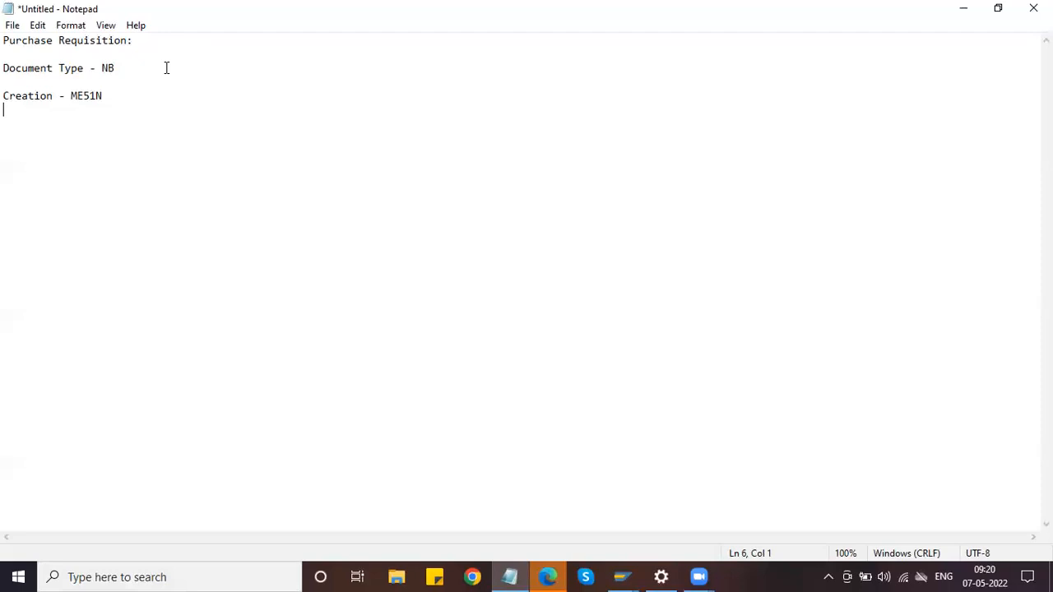
type("C")
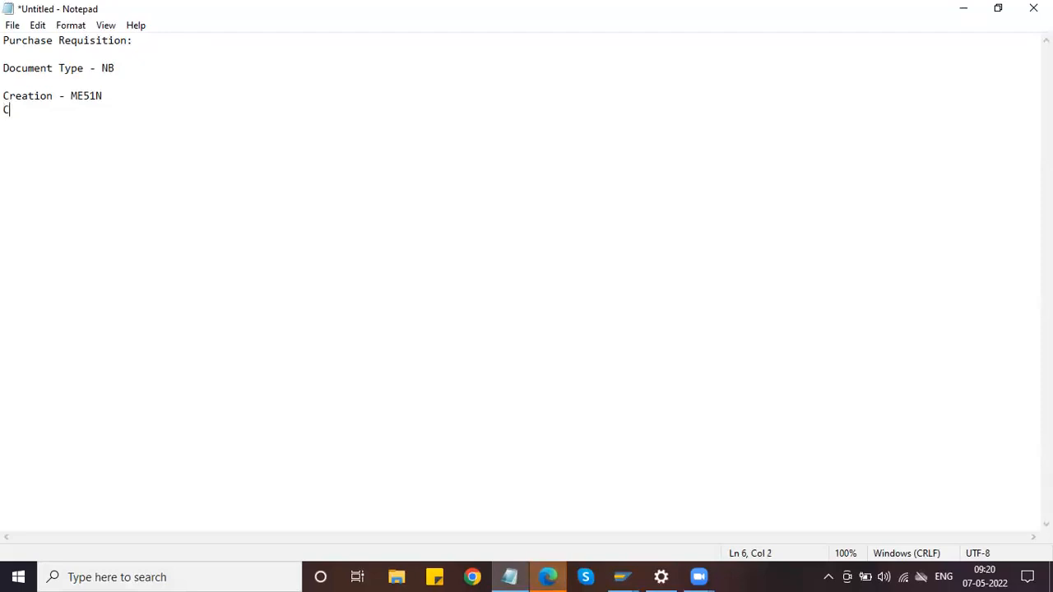
type("hange   - M")
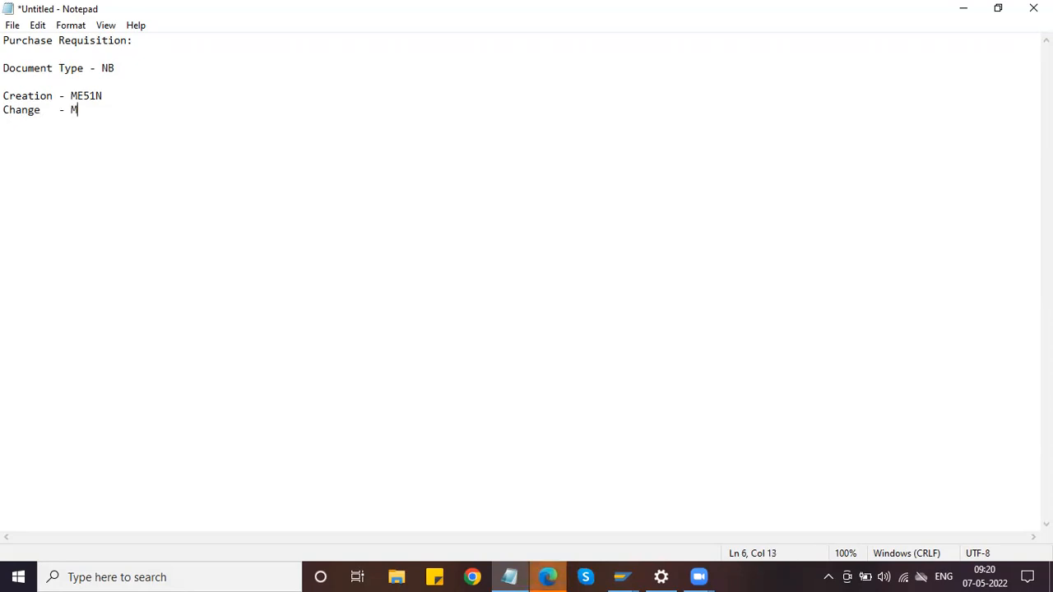
type("E52N")
Add the lines 'Display - ME53N' and 'List - ME5A' to the notes
key("Return")
type("D")
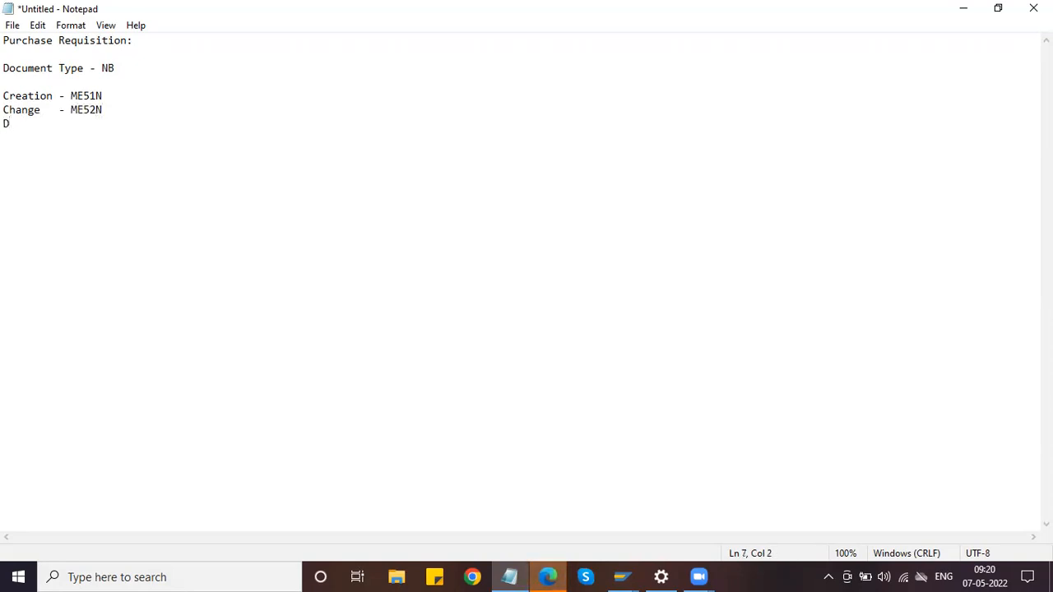
type("isplay  ")
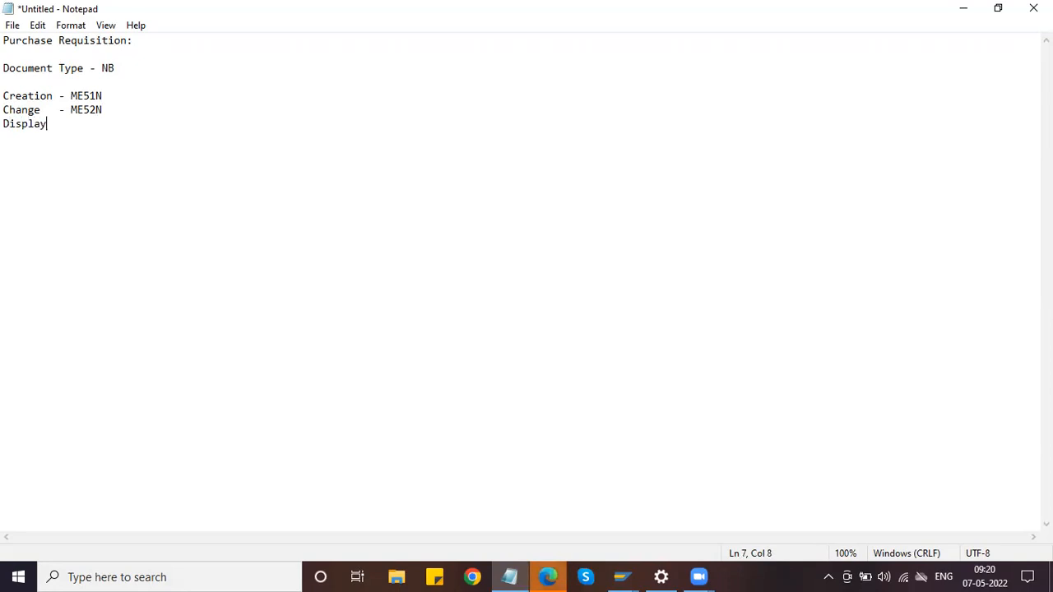
type("- ME53N")
key("Return")
type("LIST")
key("Tab")
key("BackSpace")
key("BackSpace")
key("BackSpace")
key("BackSpace")
type("ist")
key("Tab")
type("- ME")
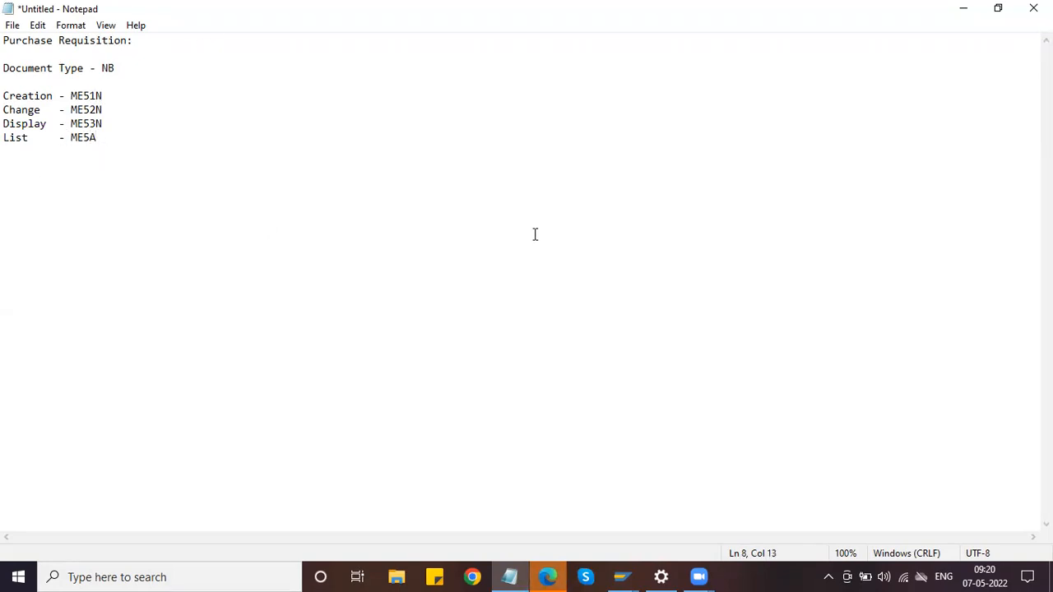
Bring the SAP Easy Access window back to the front
left_click(622, 577)
left_click(779, 493)
type("ME51N")
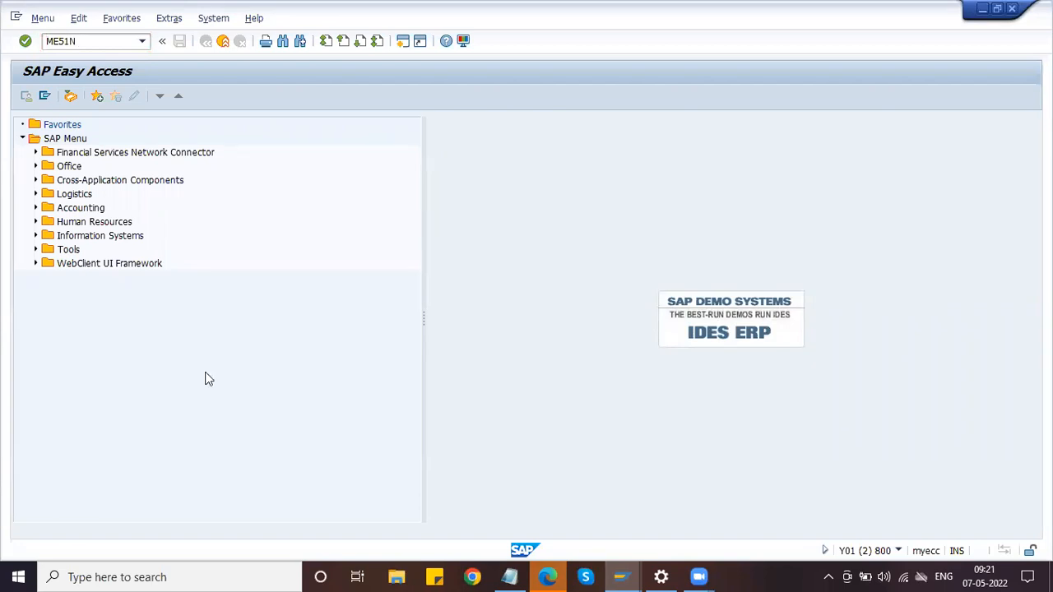
Run ME51N and expand the empty item overview table, collapsing the item details
key("Return")
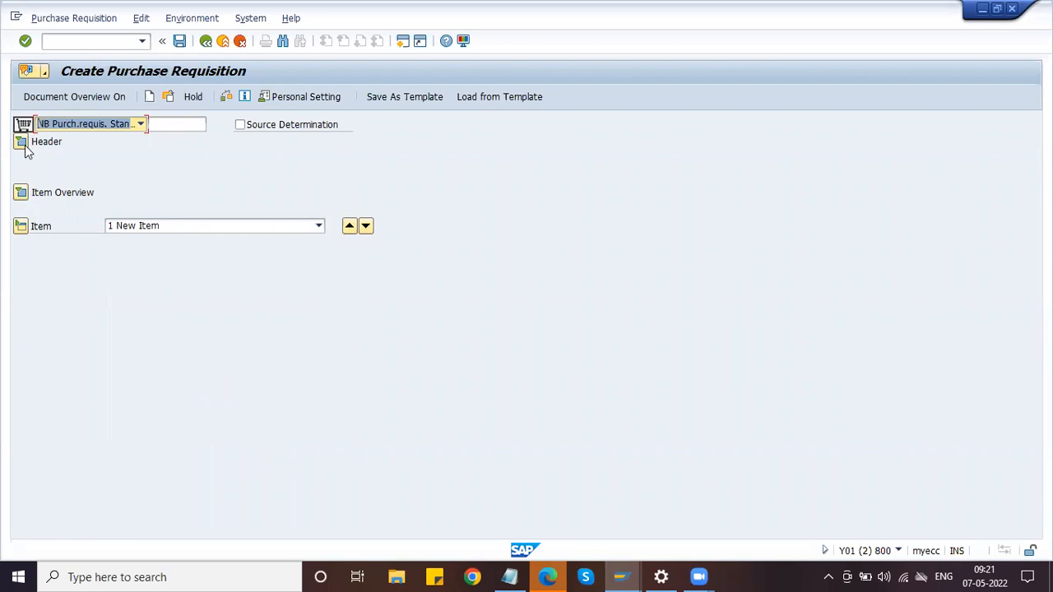
left_click(21, 194)
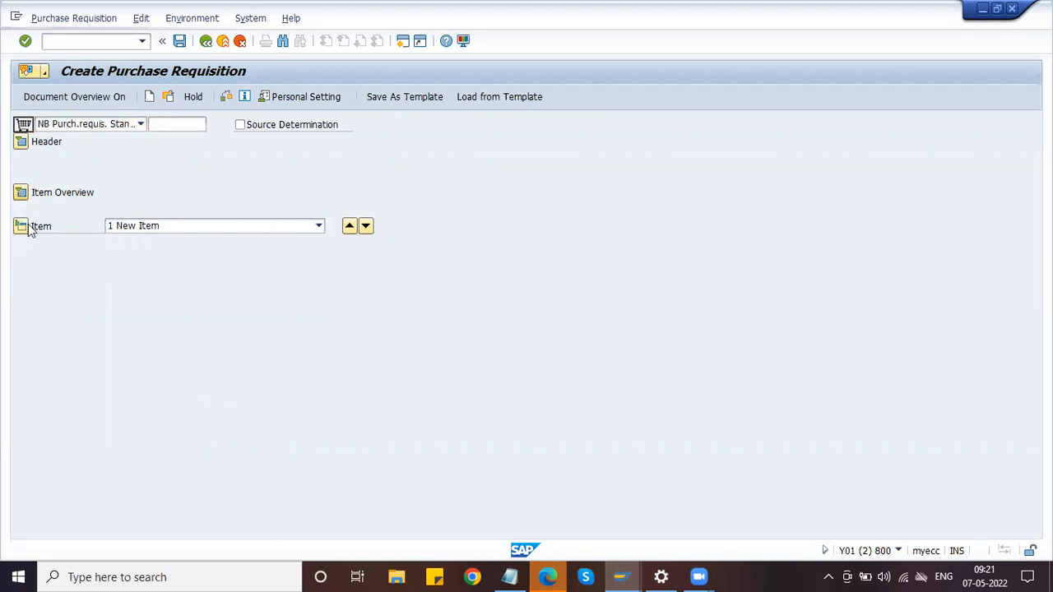
left_click(21, 225)
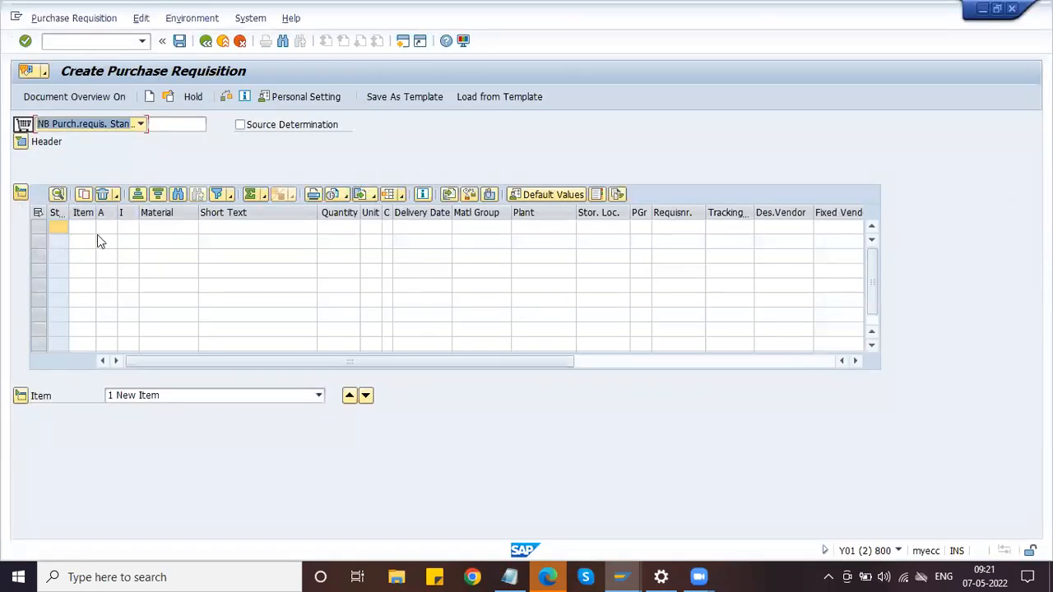
left_click(188, 227)
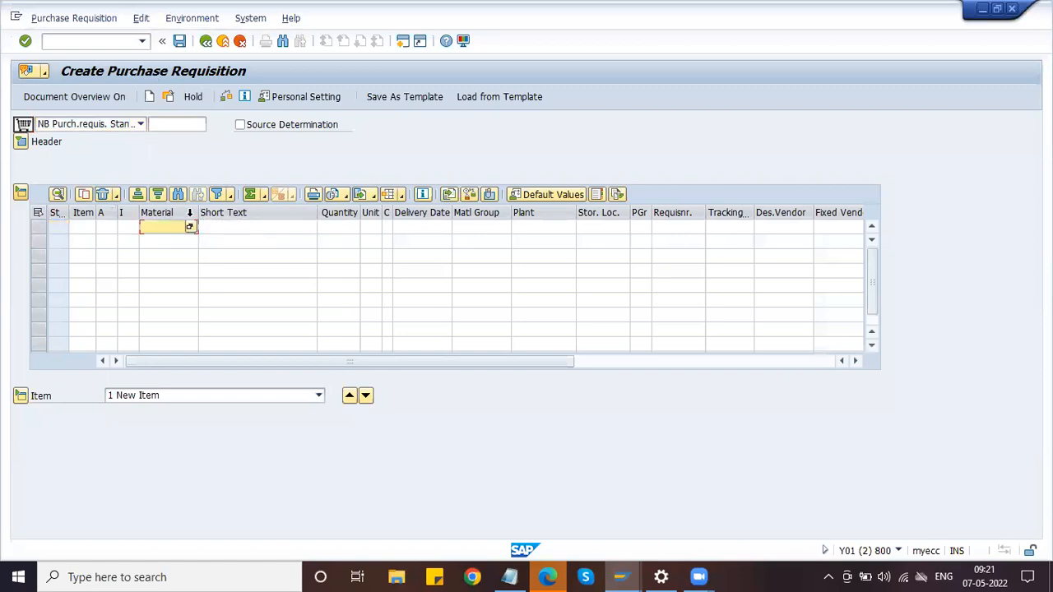
left_click(329, 232)
left_click(417, 231)
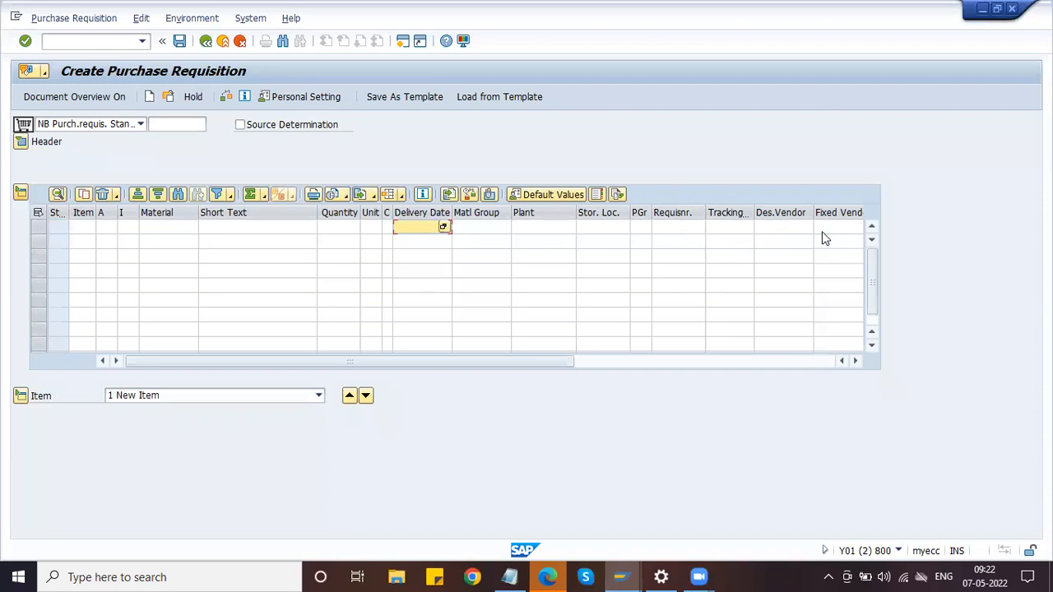
left_click(856, 361)
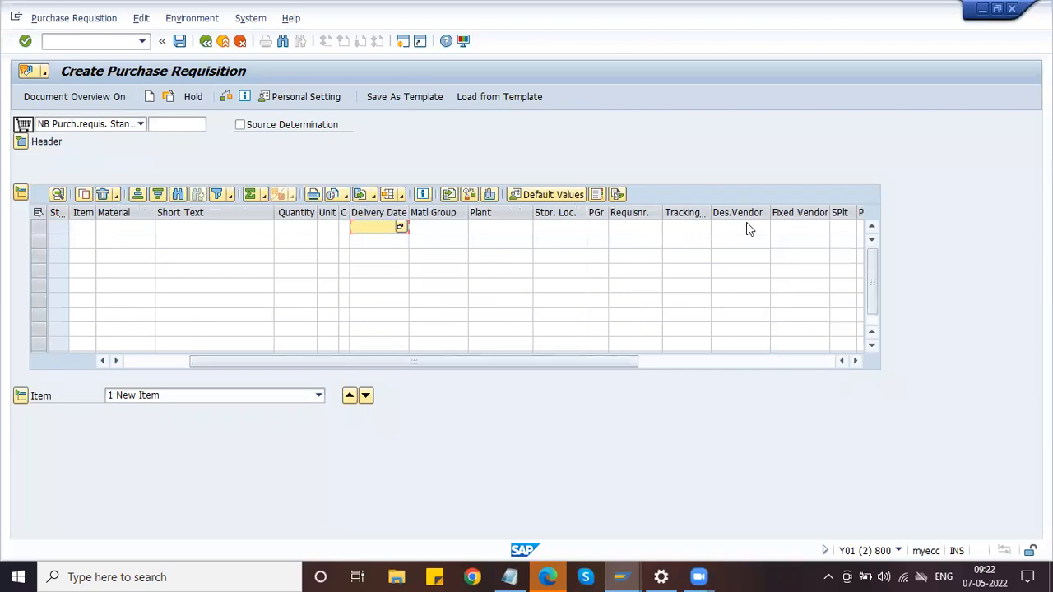
left_click(856, 361)
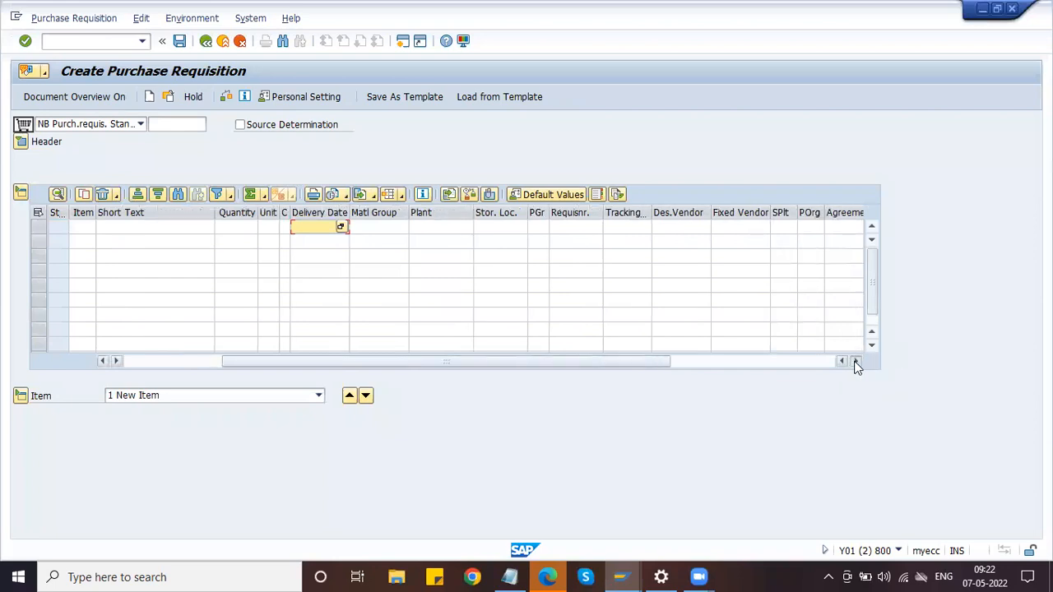
left_click(856, 361)
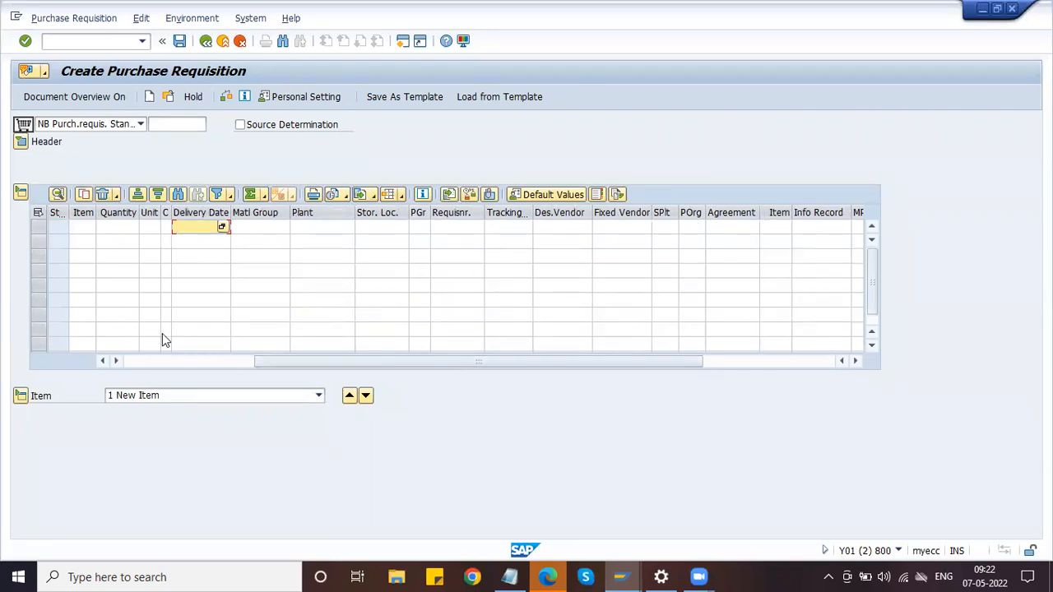
left_click(130, 362)
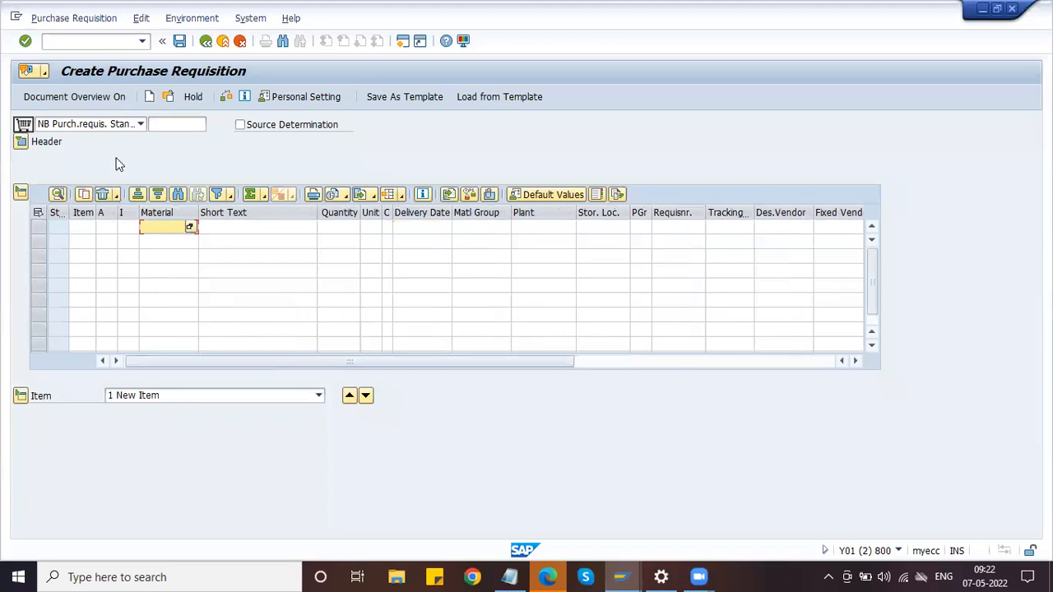
Change the requisition's document type from NB to ZNB Honda Purch Req
left_click(89, 124)
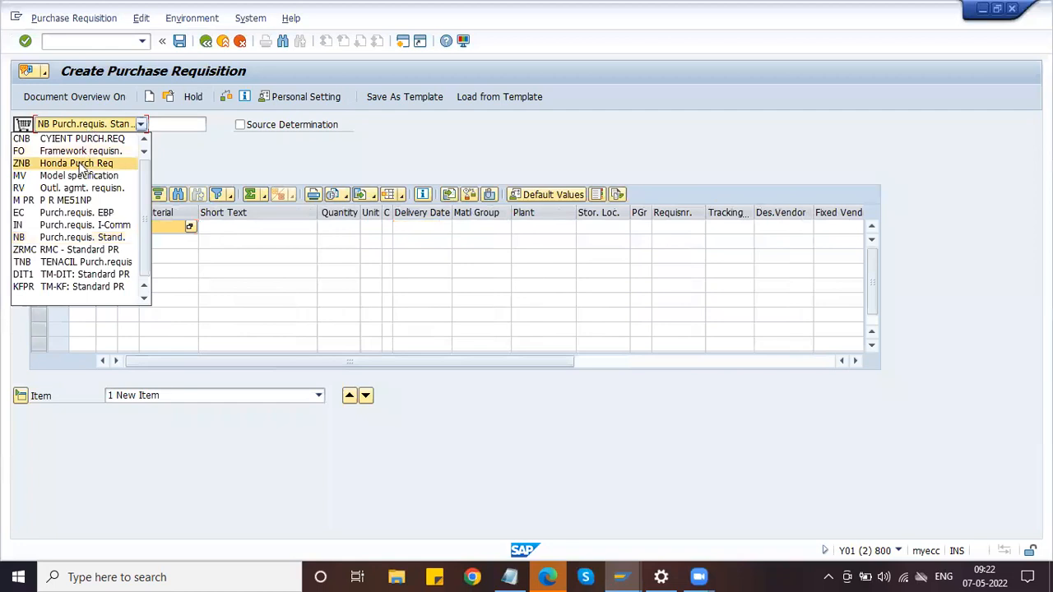
left_click(79, 164)
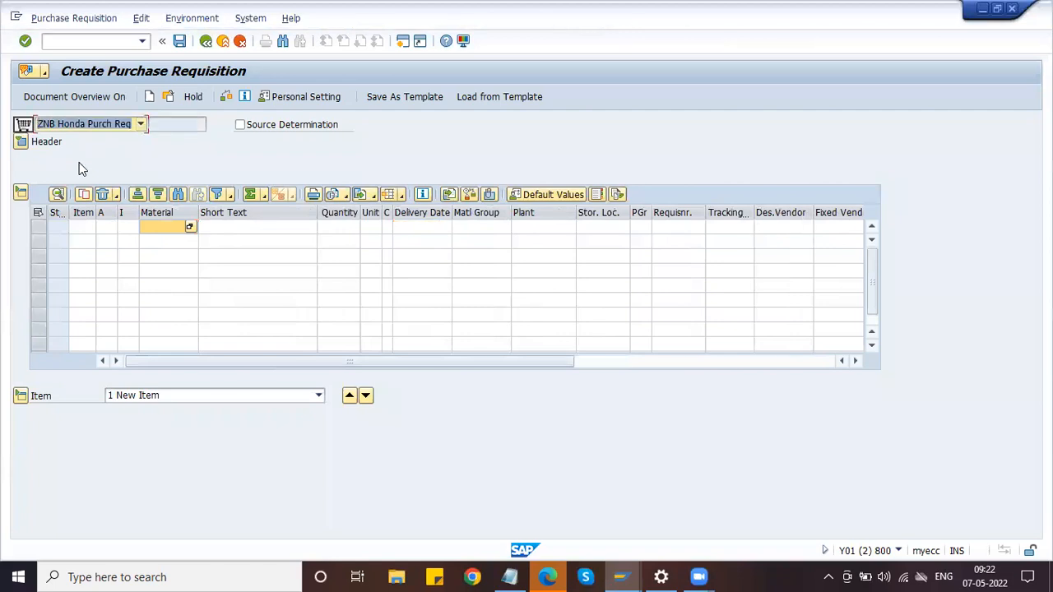
left_click(190, 227)
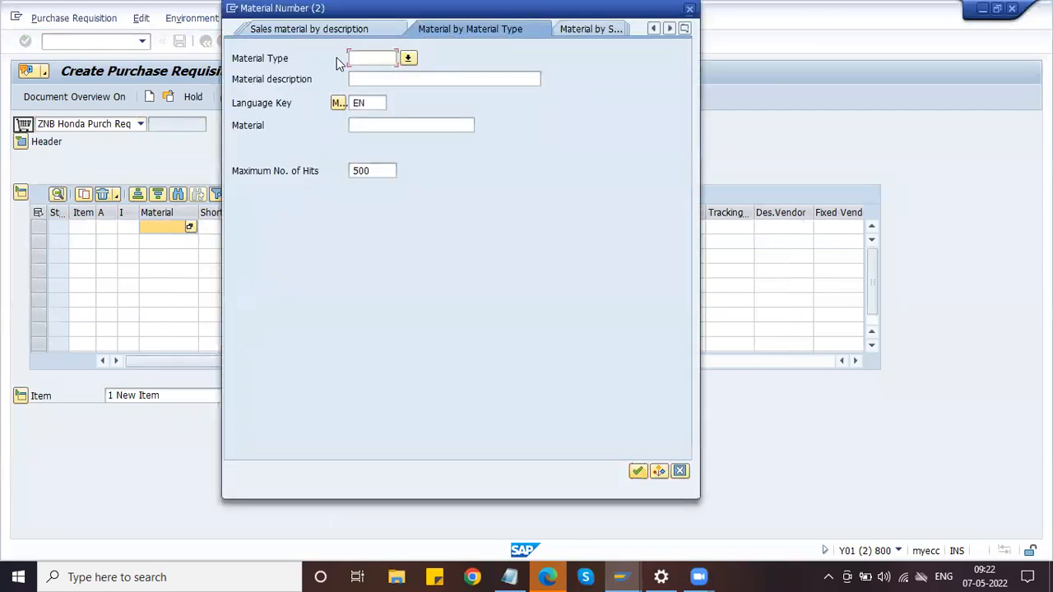
Search materials of type ZRAW and take PISTON as the first item's material
type("ZRAW")
left_click(360, 57)
key("Return")
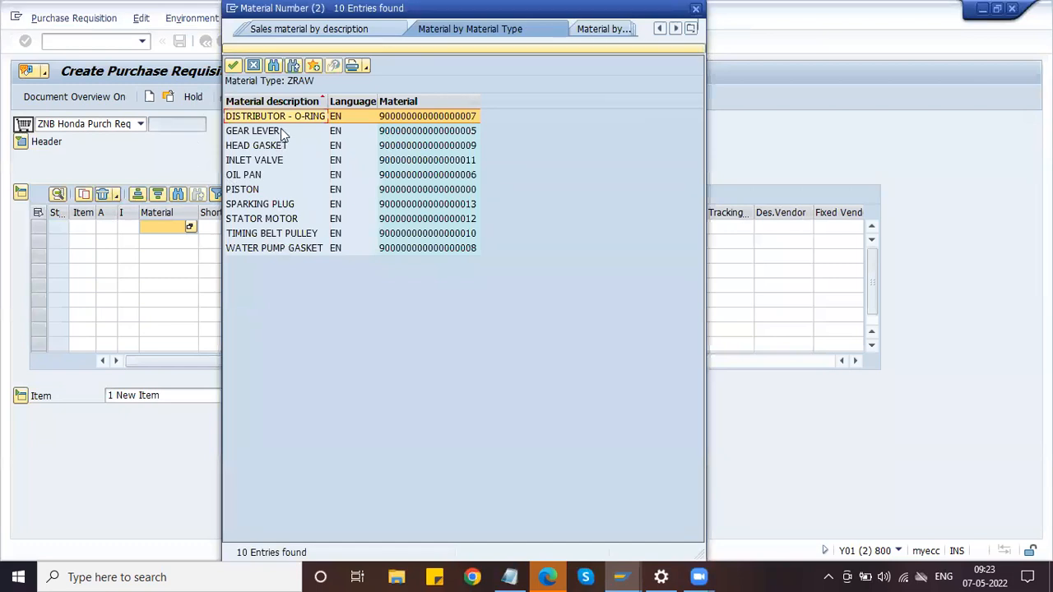
left_click(284, 189)
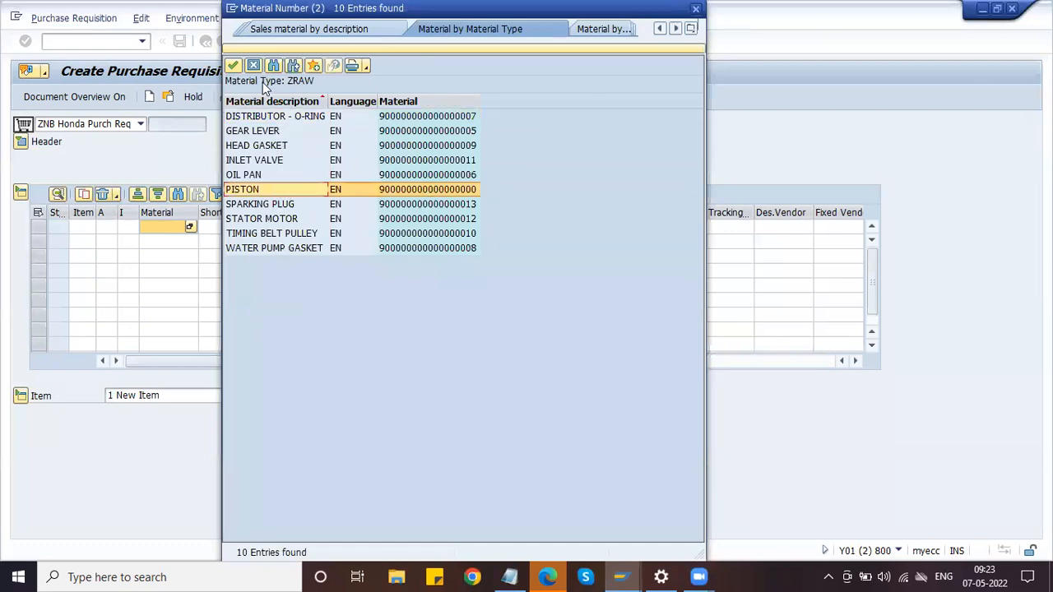
left_click(234, 66)
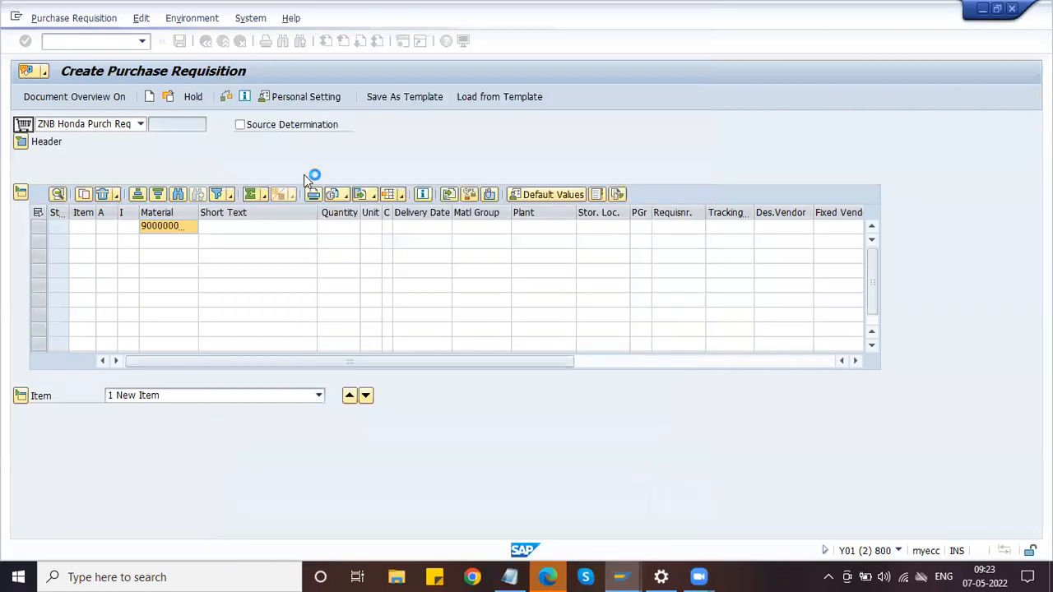
Give the first item quantity 100, plant HPL1 and storage location H11
left_click(334, 225)
type("100")
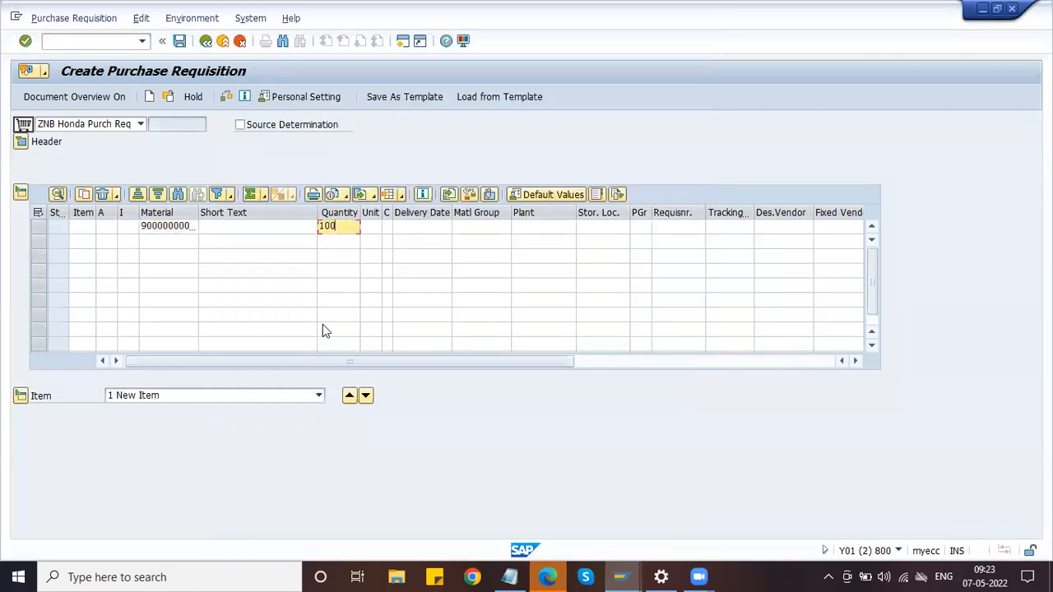
key("Tab")
key("Tab")
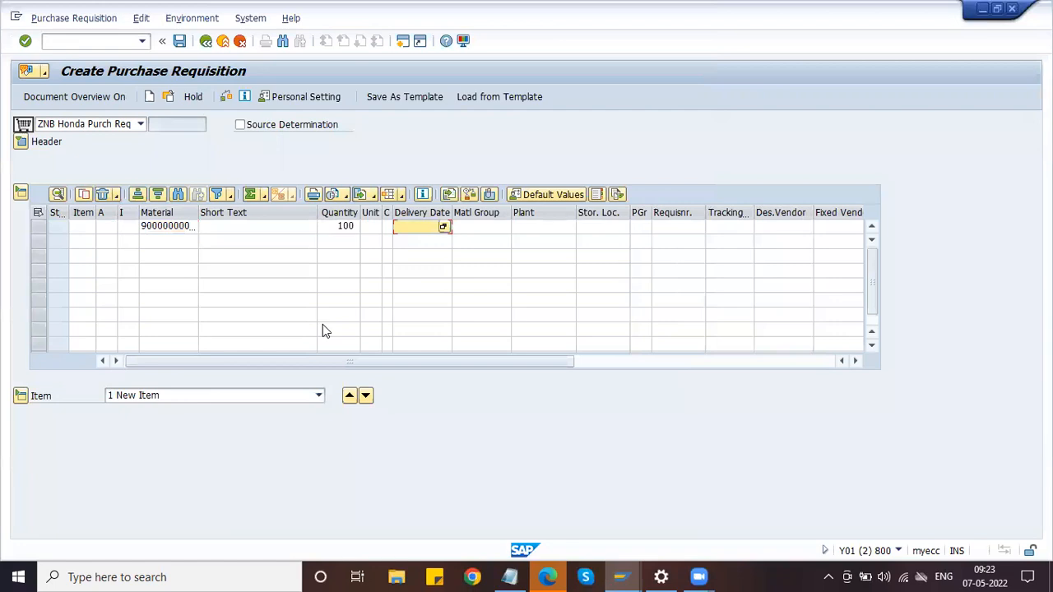
key("Tab")
key("Tab")
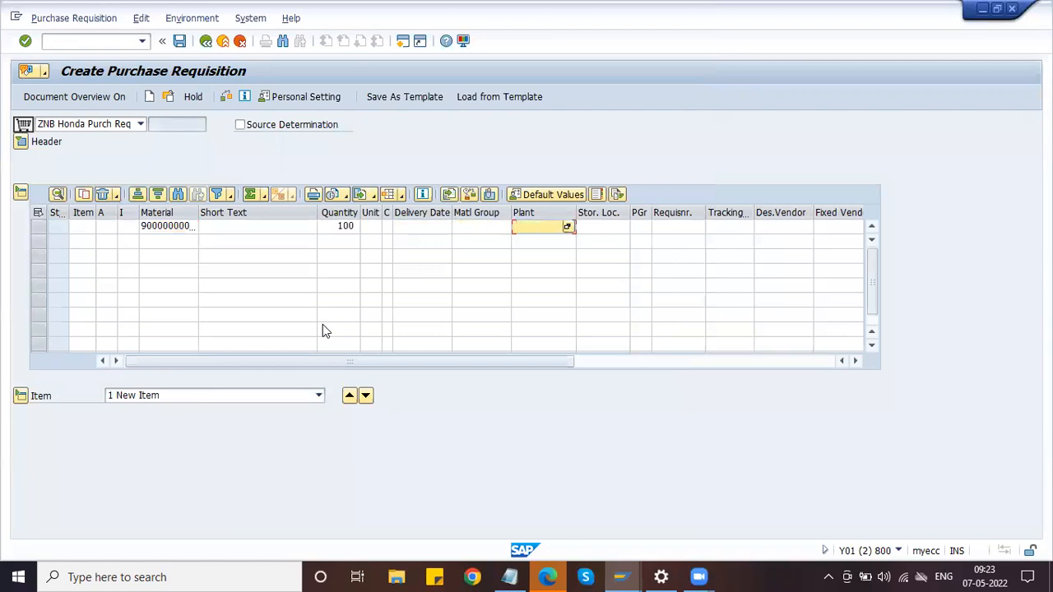
type("HPL1")
key("Tab")
type("H11")
key("Tab")
Enter purchasing group HPG, the requisitioner's name and the purchasing organization
type("HPG")
key("Tab")
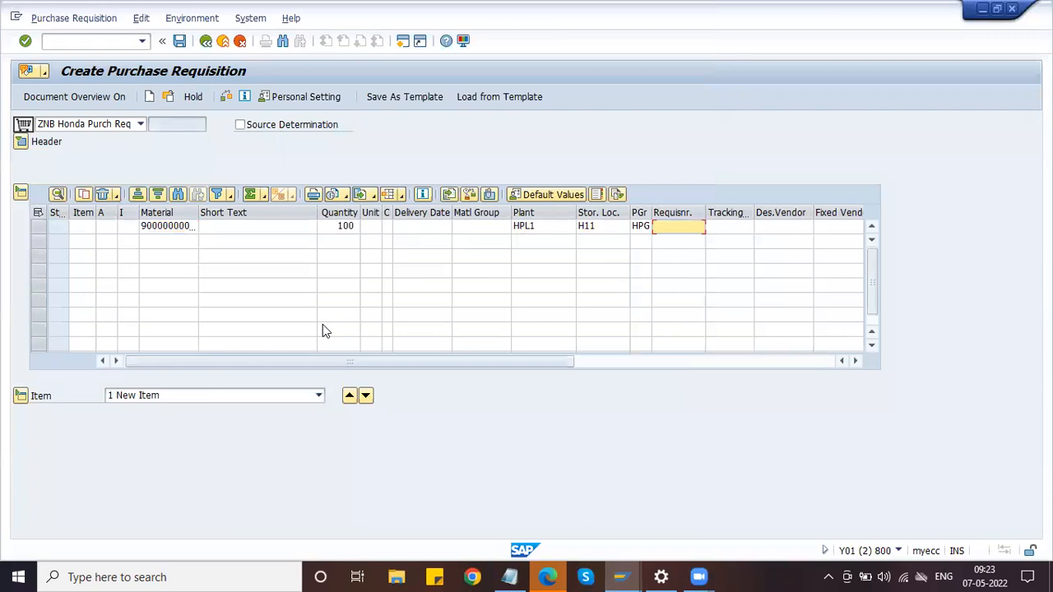
type("Joseph")
key("Tab")
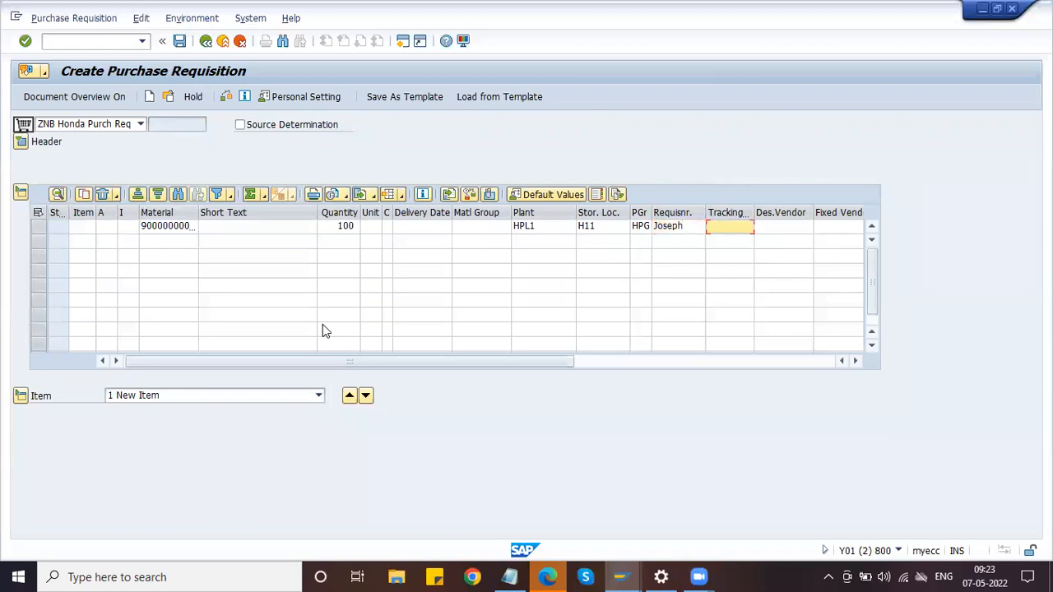
key("Tab")
key("Tab")
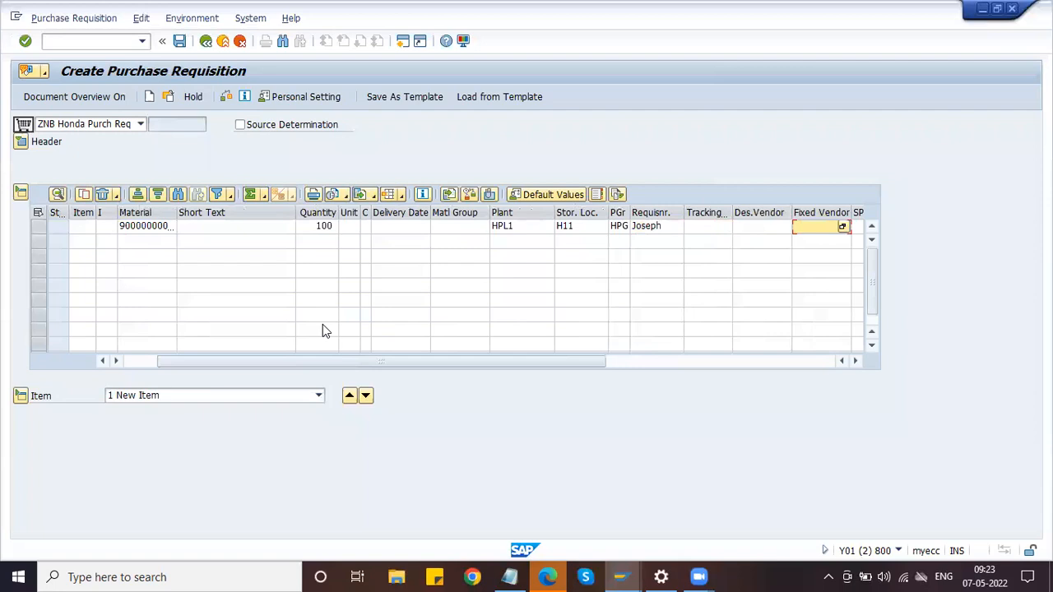
key("Tab")
key("Tab")
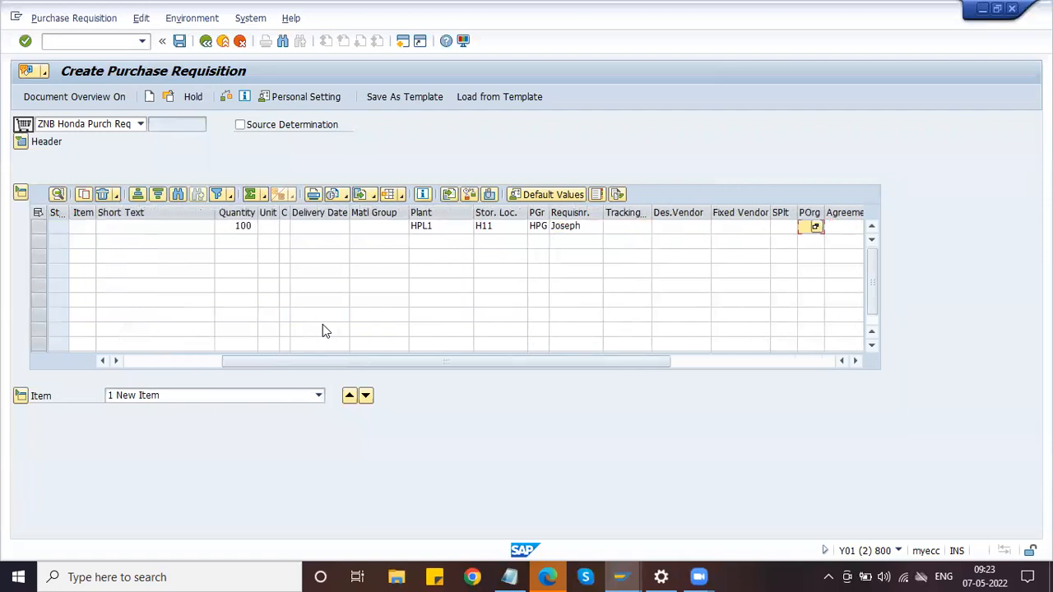
type("0")
key("Tab")
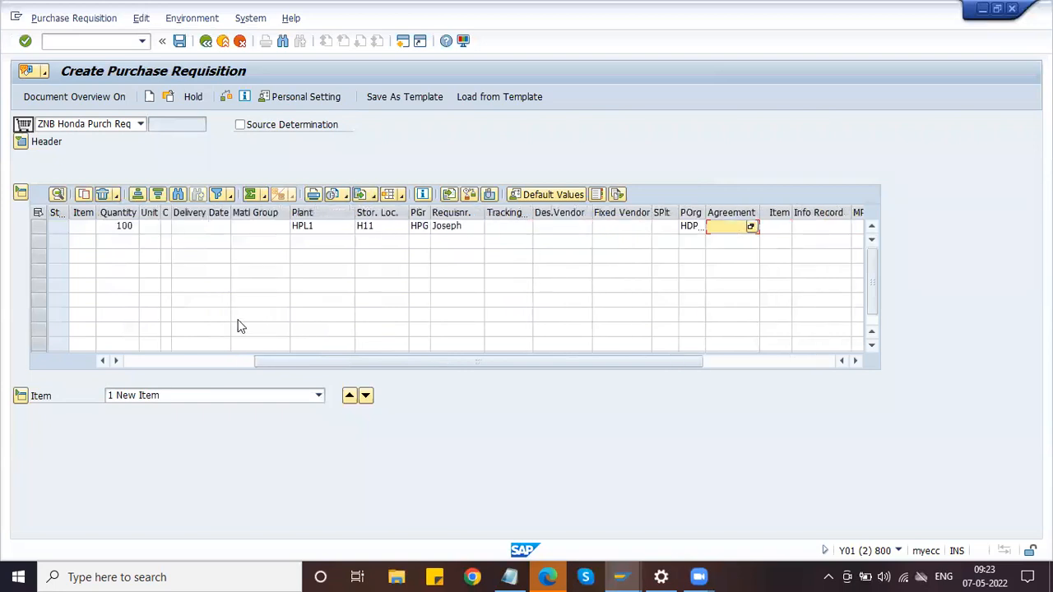
left_click_drag(295, 360, 94, 364)
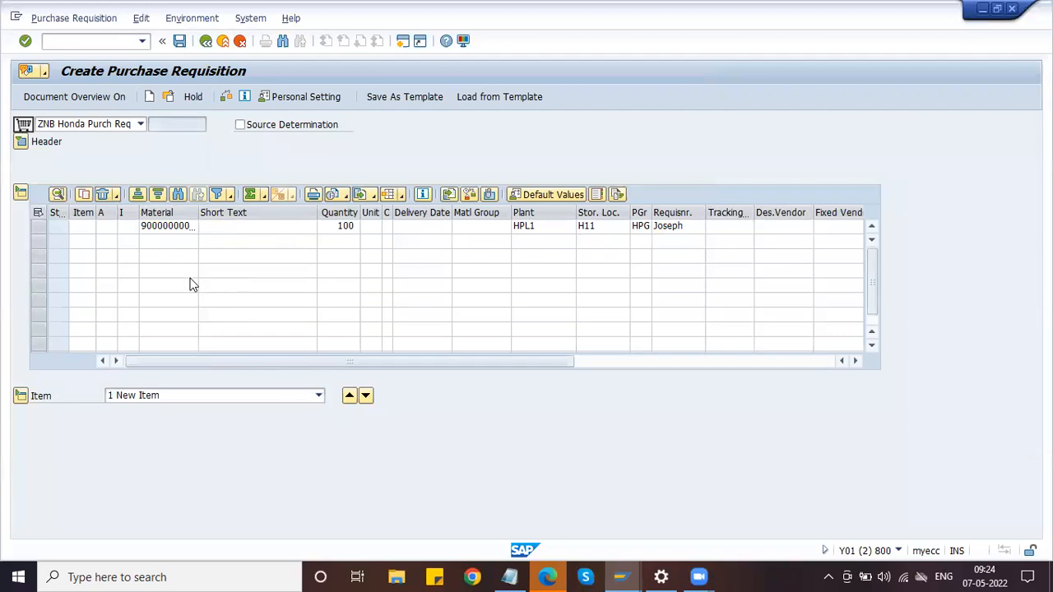
Validate item 10 and review its Material Data: Piston, unit EA, material group H_MECH
key("Return")
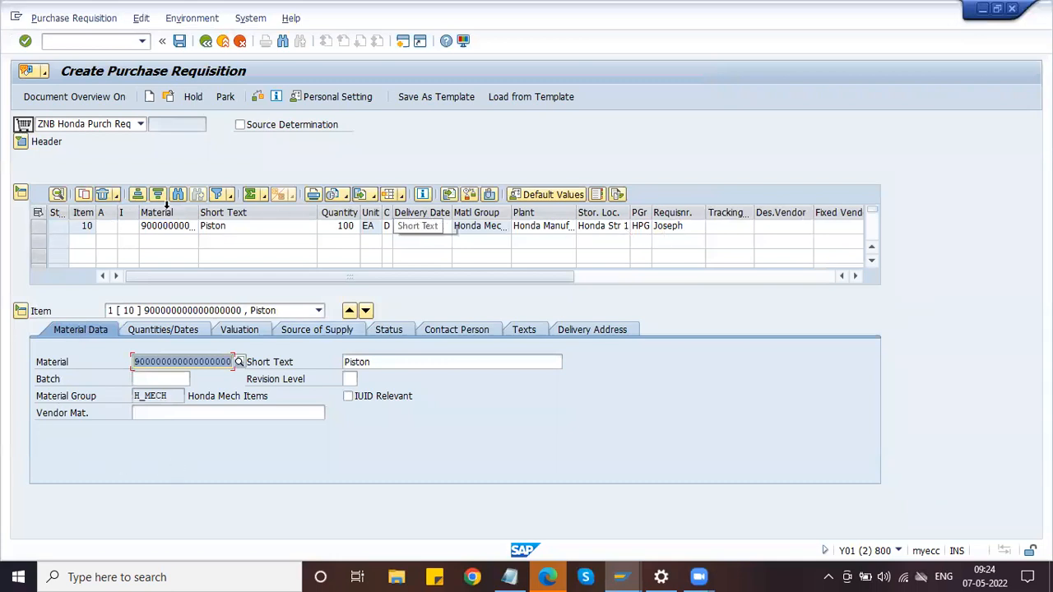
left_click(186, 362)
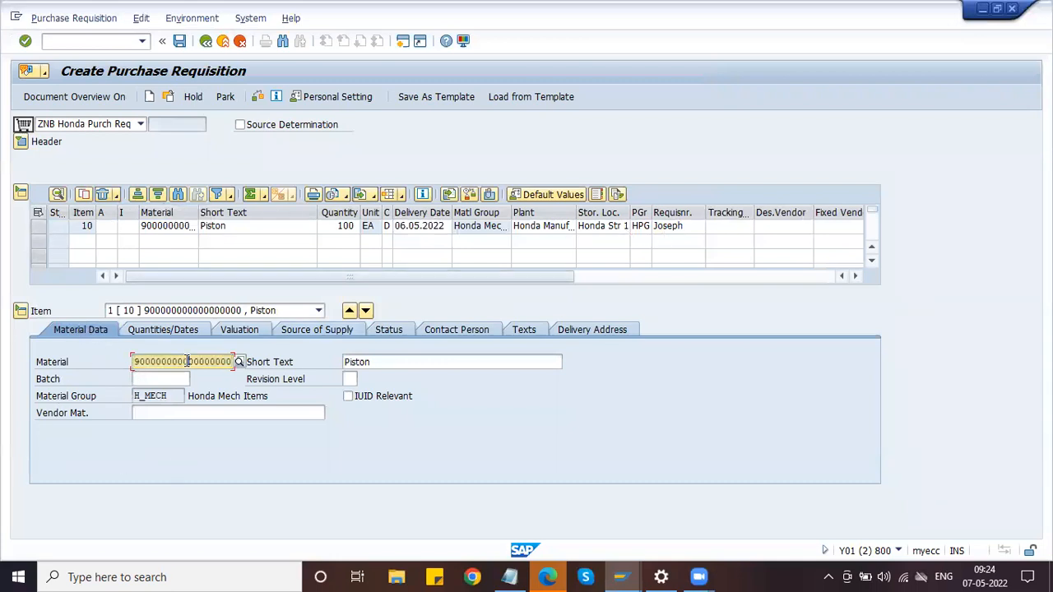
left_click(346, 360)
left_click(163, 396)
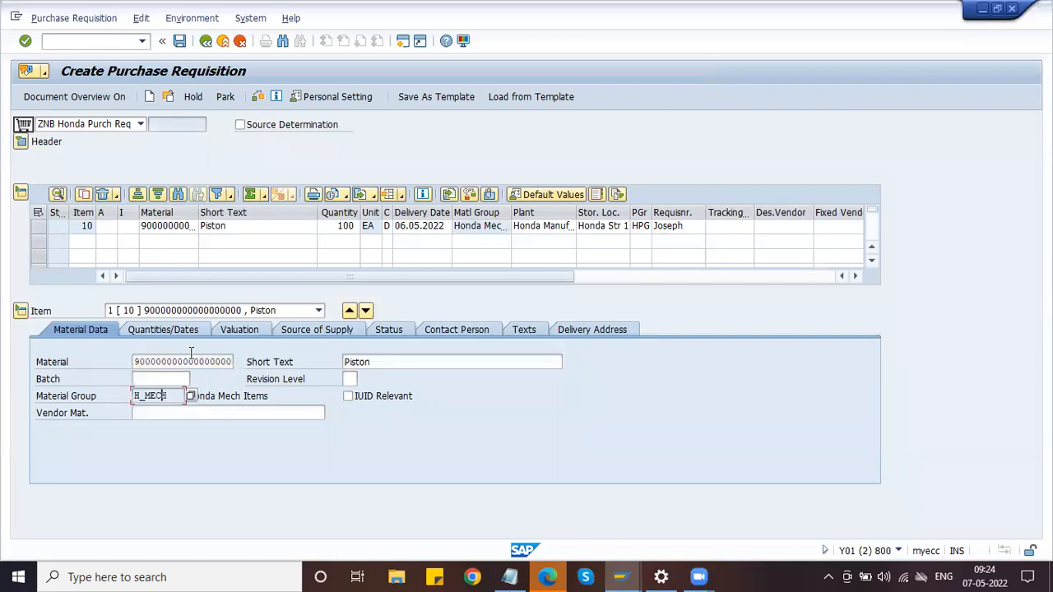
Change item 10's delivery date to 11.05.2022 and check its 2.000,00 INR valuation price
left_click(160, 328)
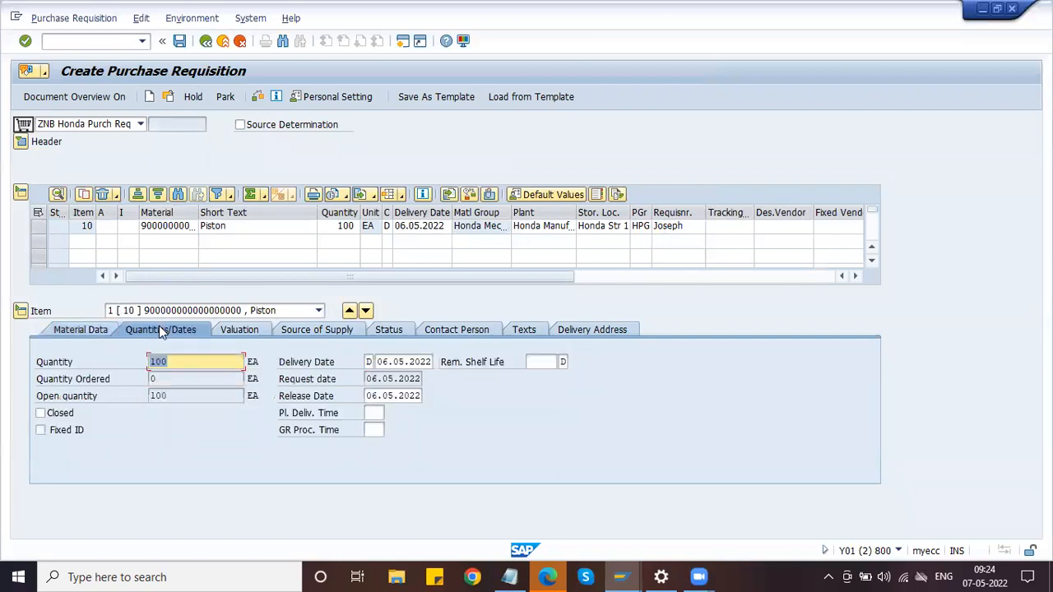
left_click(189, 367)
left_click(392, 368)
left_click(405, 227)
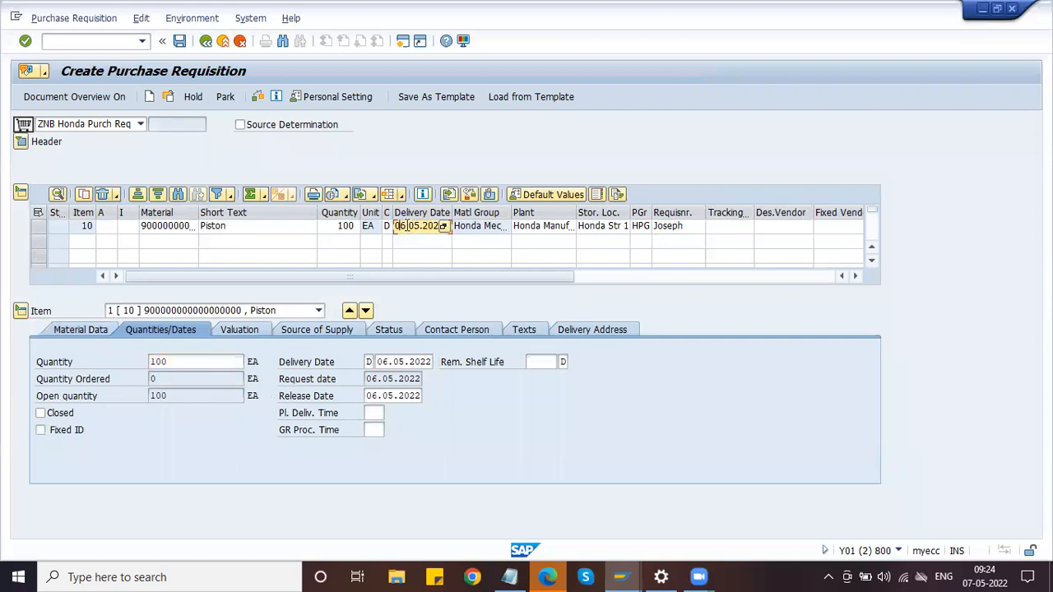
key("BackSpace")
type("11")
left_click(479, 233)
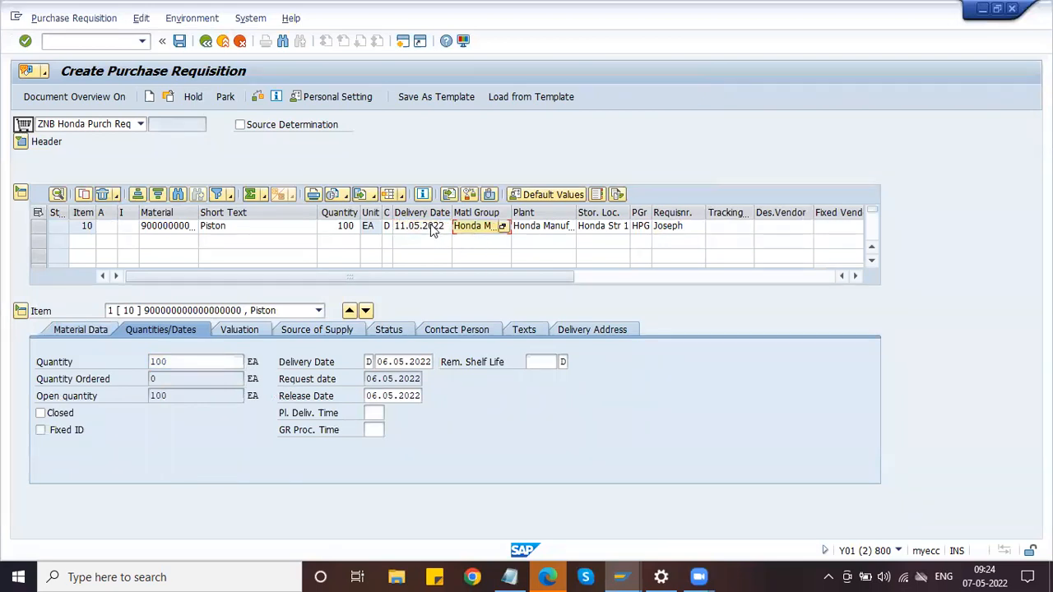
left_click(490, 243)
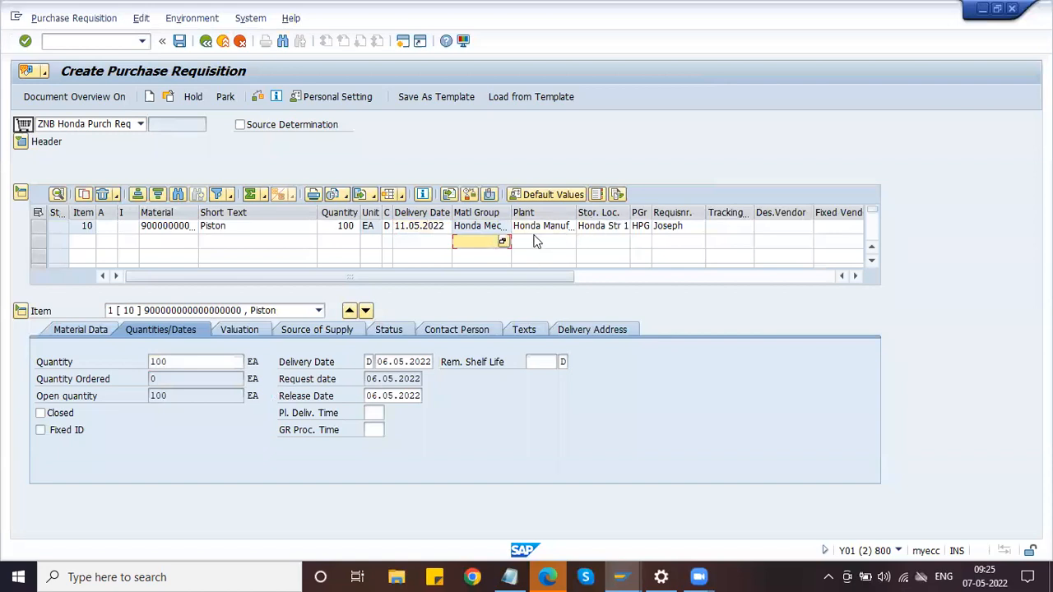
left_click(241, 334)
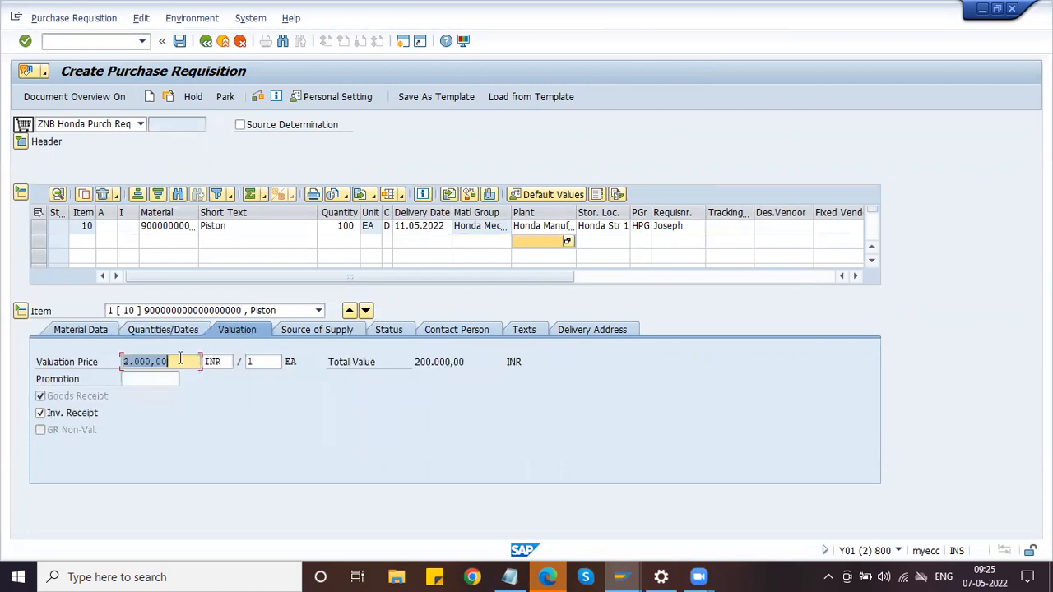
left_click(173, 362)
left_click(165, 230)
double_click(162, 227)
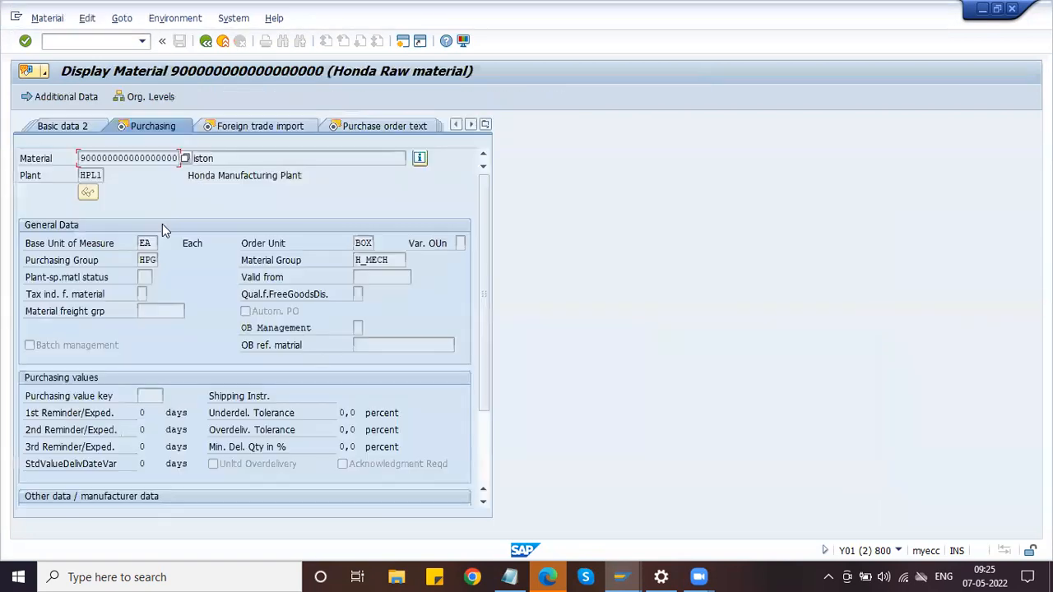
left_click(485, 124)
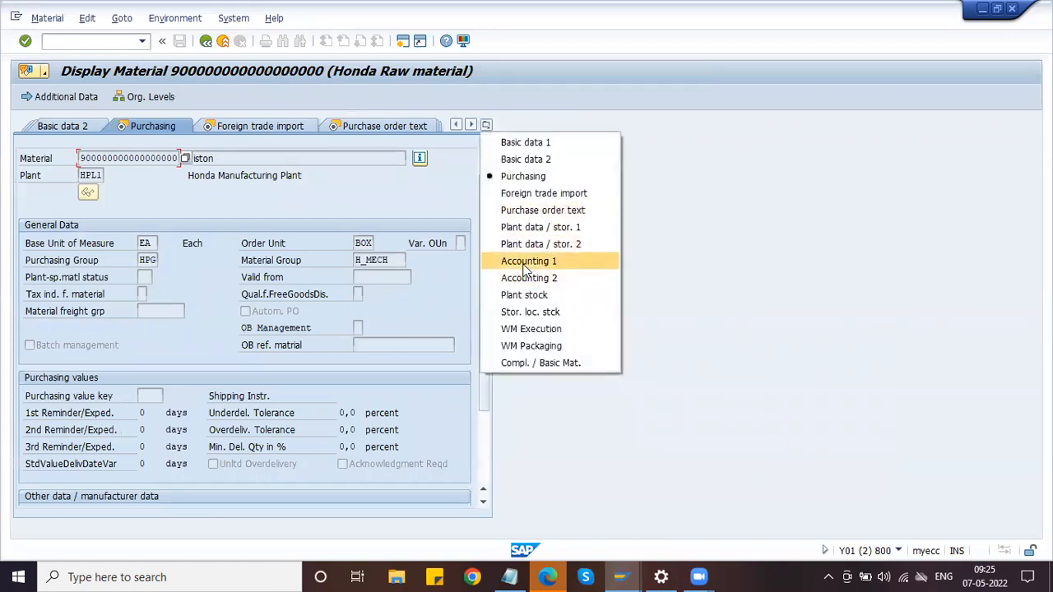
left_click(518, 262)
left_click(185, 376)
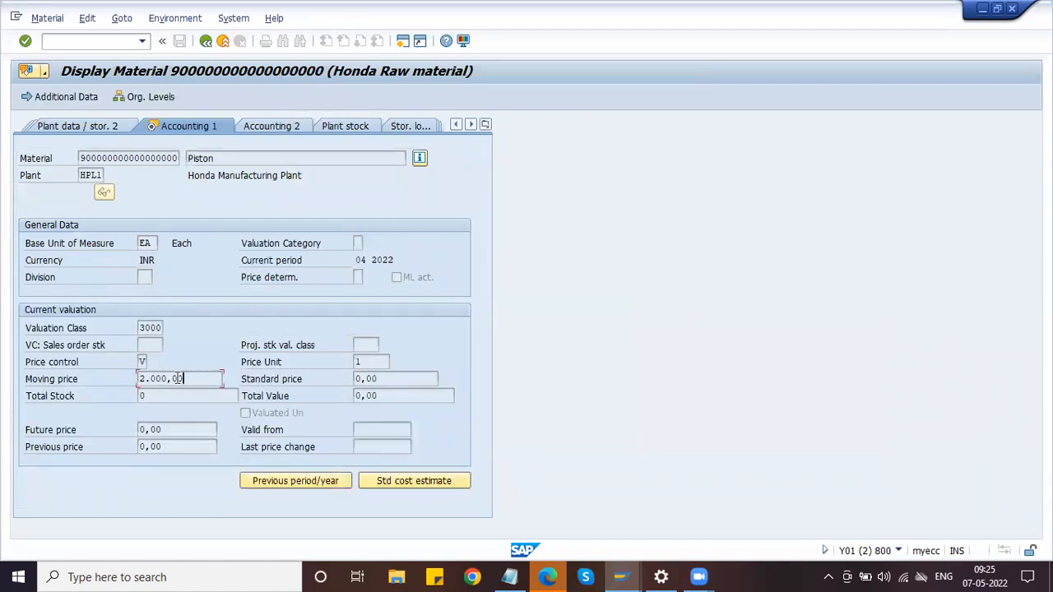
left_click(207, 43)
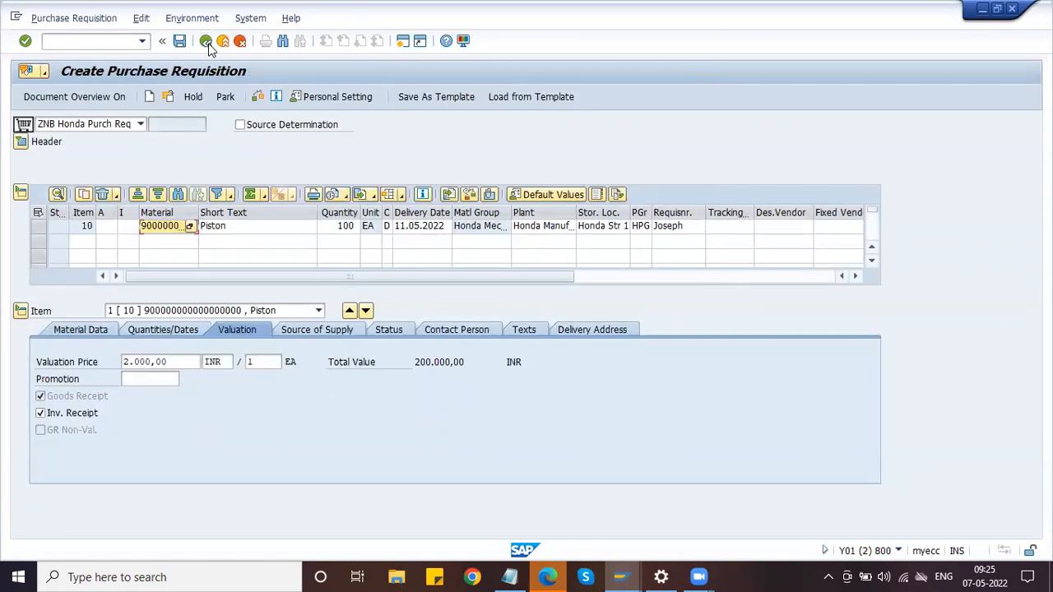
Review the Piston item's Source of Supply and Contact Person details
left_click(320, 328)
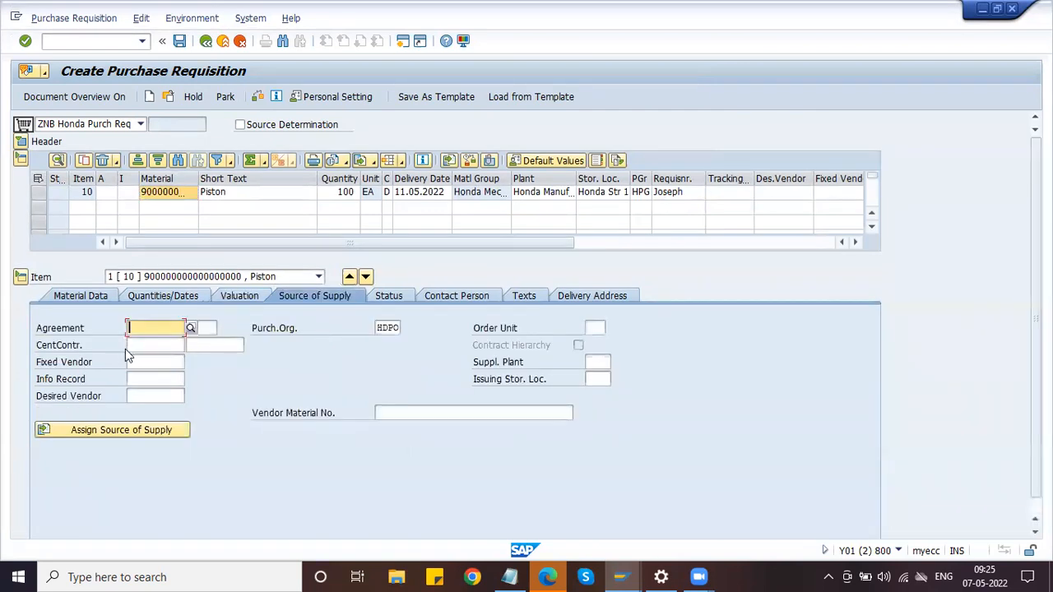
left_click(437, 299)
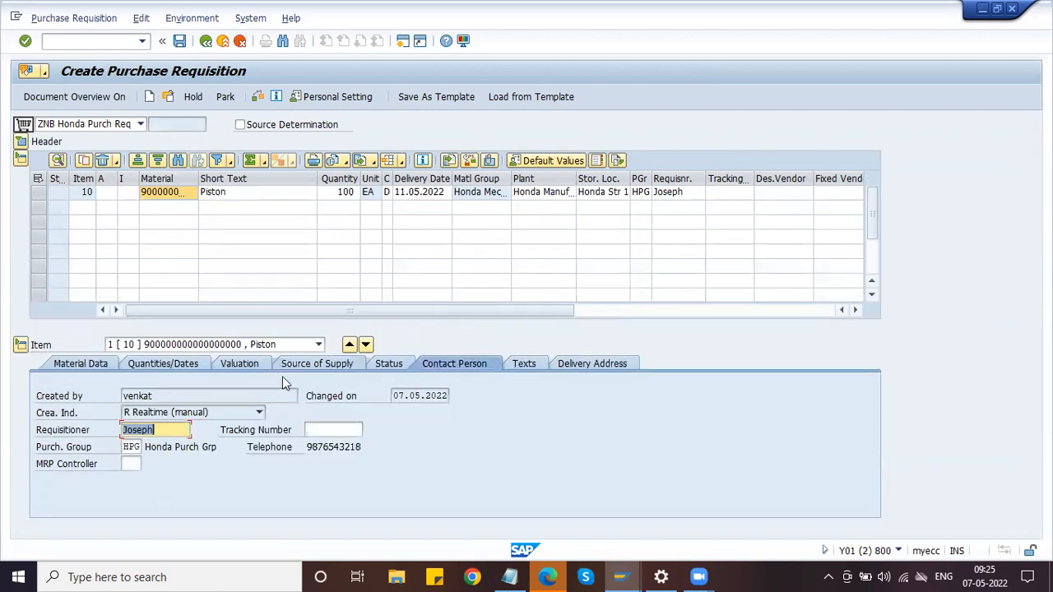
double_click(183, 432)
double_click(180, 432)
left_click_drag(171, 398, 125, 398)
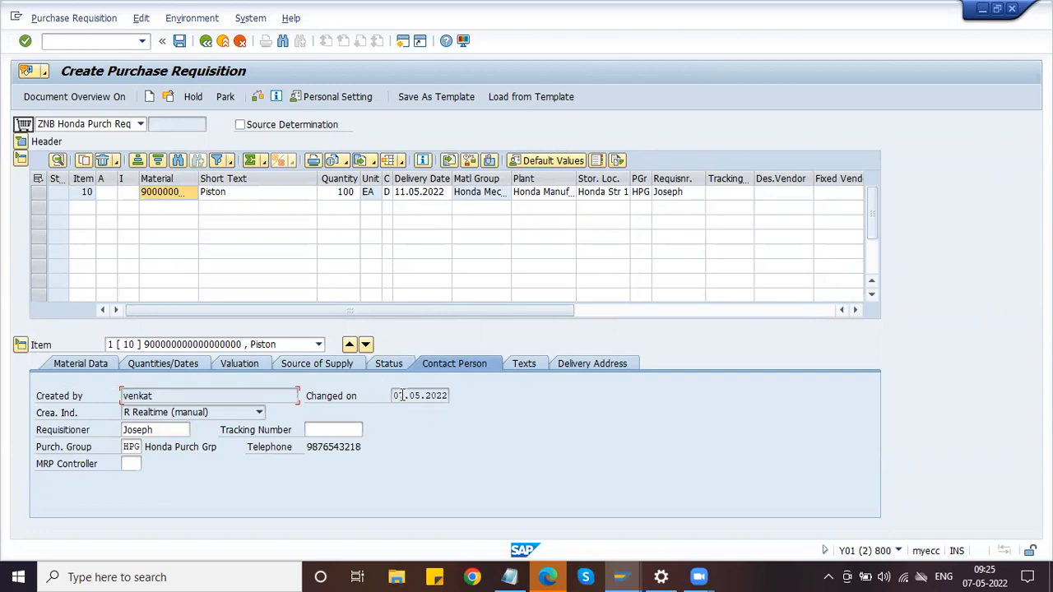
left_click_drag(354, 397, 211, 399)
left_click_drag(252, 451, 379, 455)
left_click(382, 449)
Review the item's Texts and Delivery Address for the Honda Manufacturing Plant
left_click(530, 368)
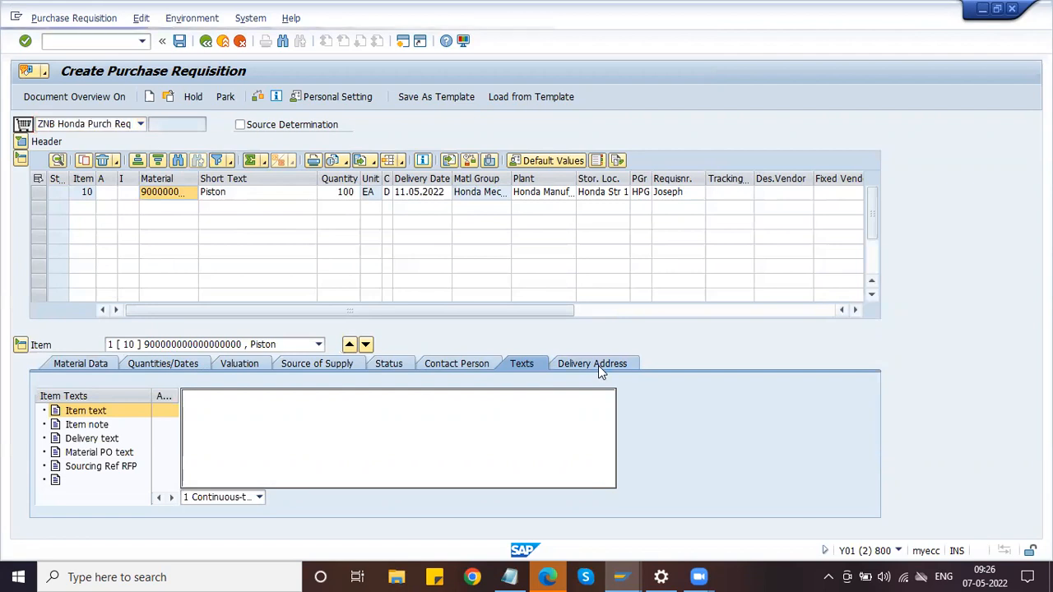
left_click(598, 365)
left_click(290, 418)
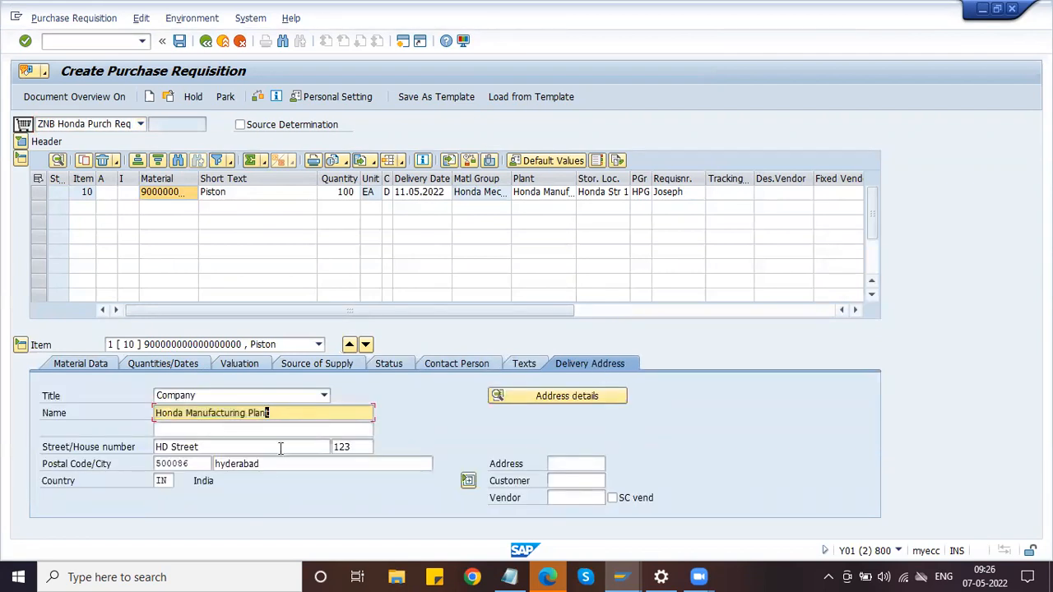
left_click(281, 449)
left_click(285, 461)
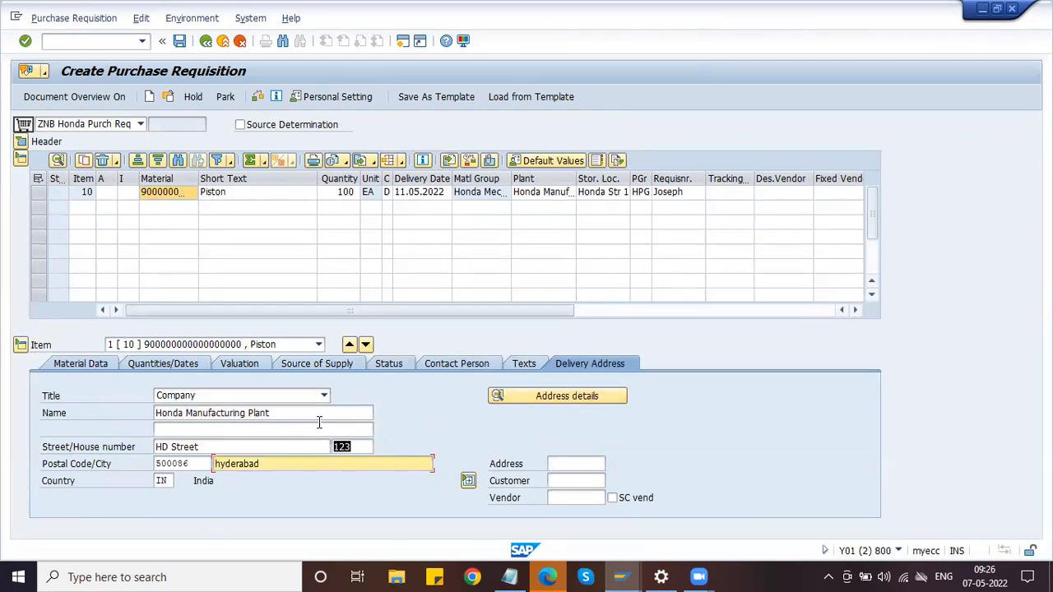
left_click(88, 211)
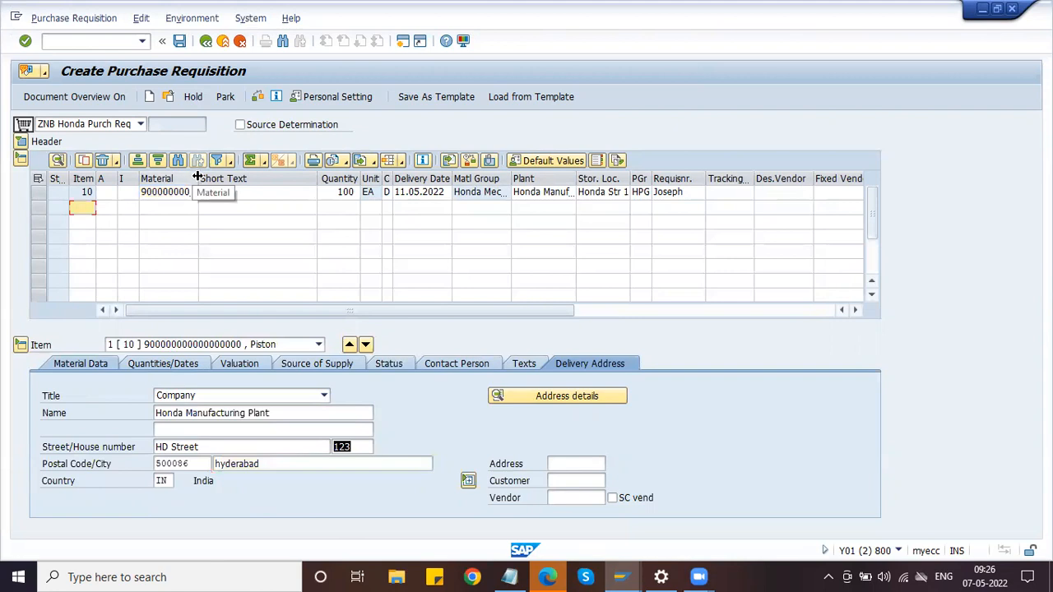
Widen the Material column and pick DISTRIBUTOR - O-RING via a ZRAW search for row 2
left_click_drag(200, 178, 256, 178)
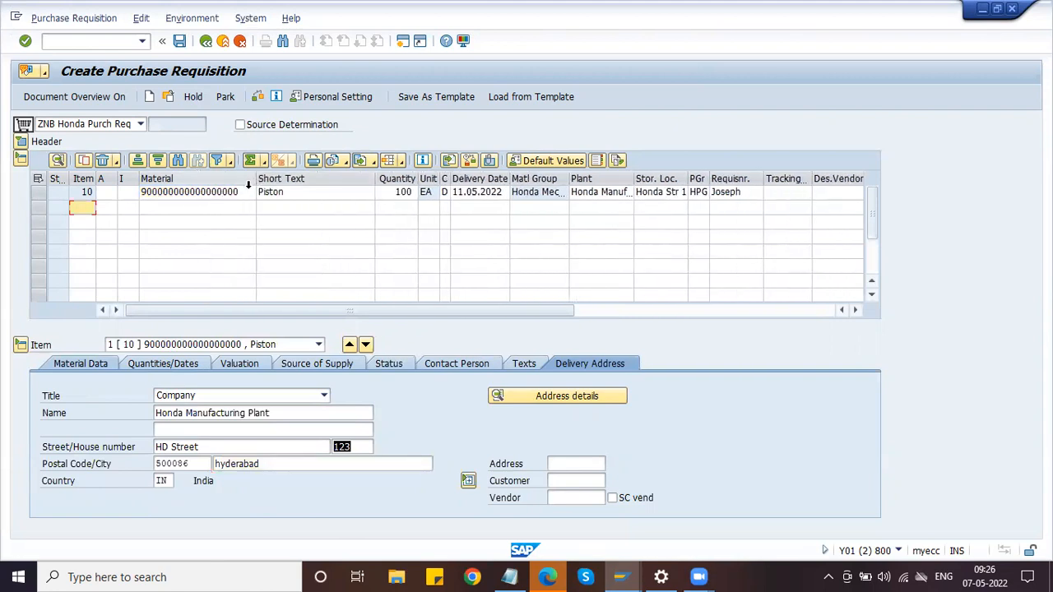
left_click(197, 209)
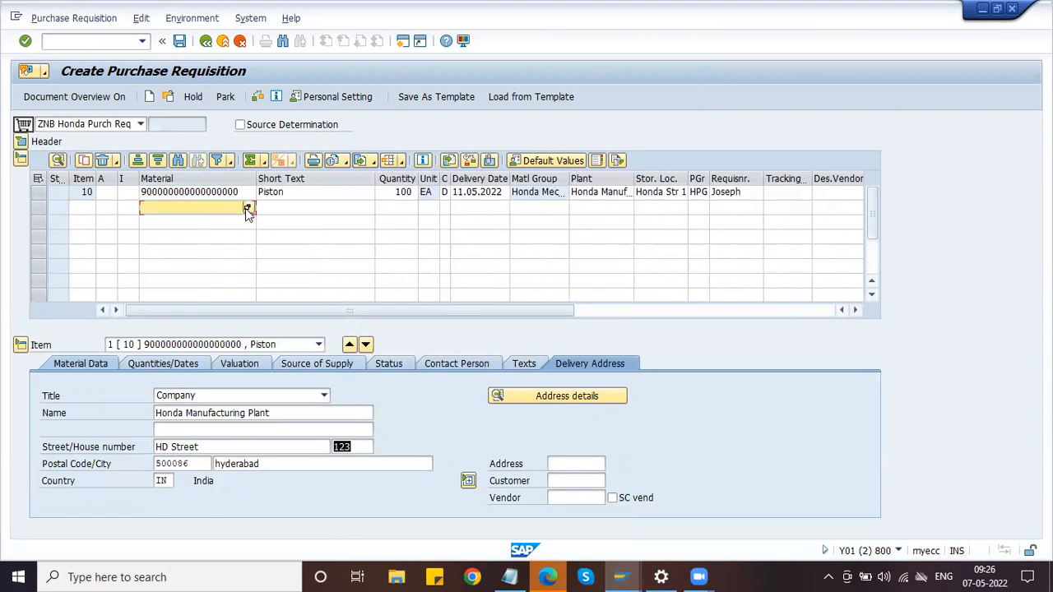
left_click(244, 208)
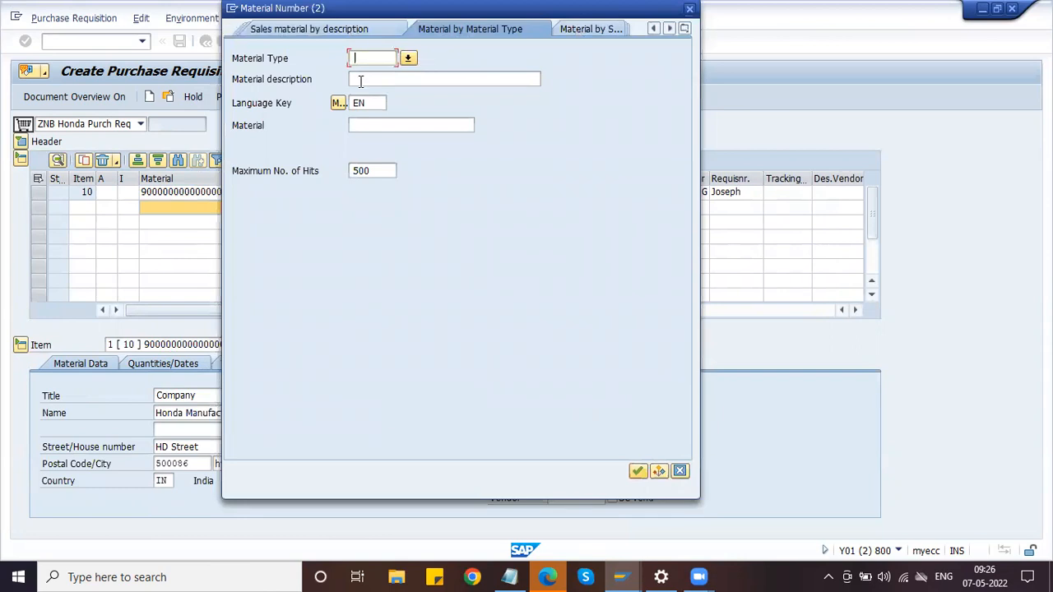
type("ZRAW")
left_click(639, 470)
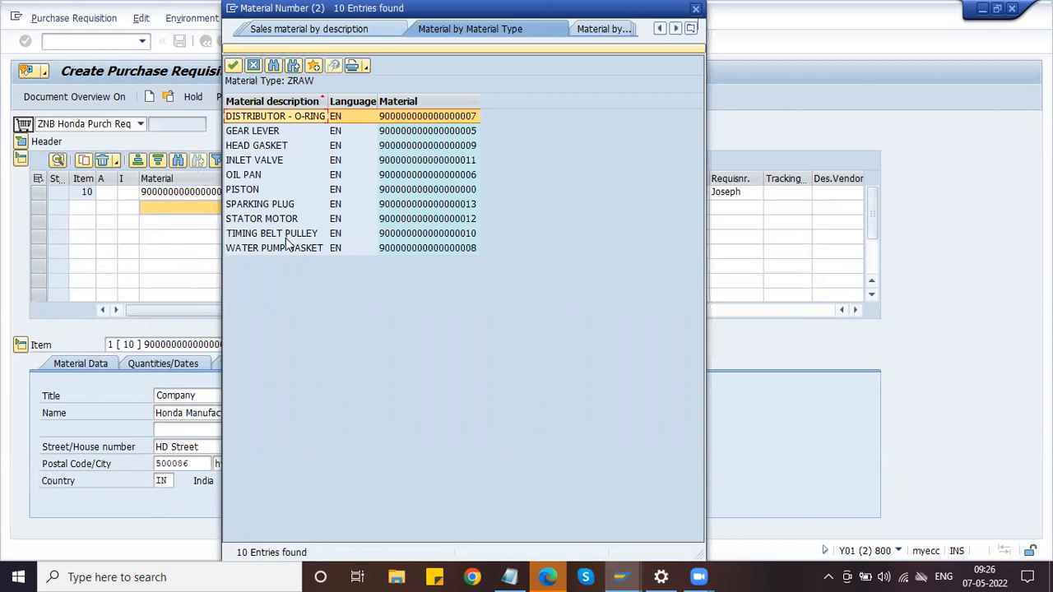
double_click(268, 120)
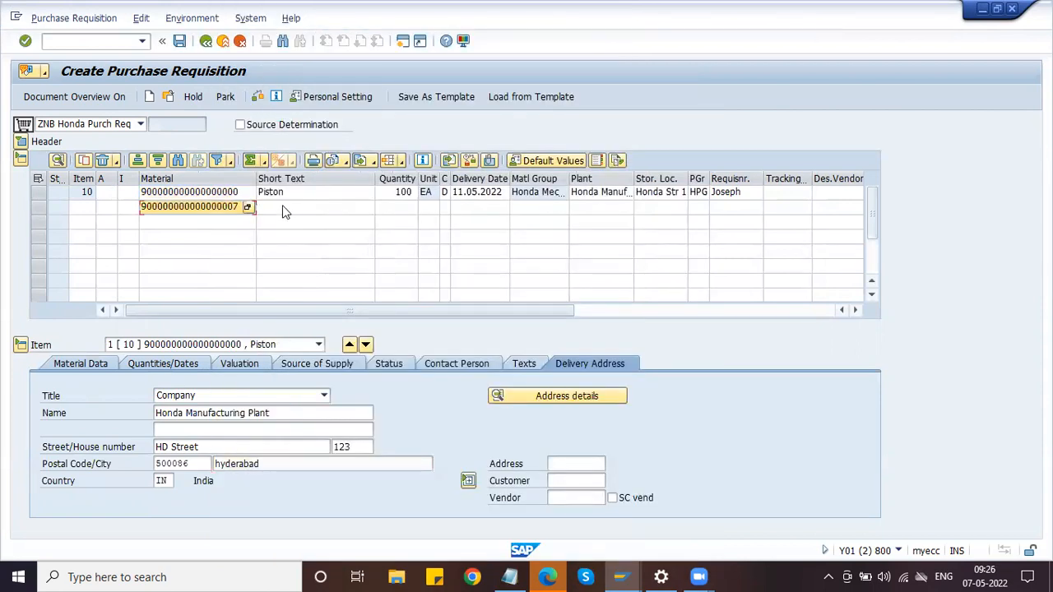
Give the second item quantity 200, plant HPL1 and its storage location
left_click(399, 208)
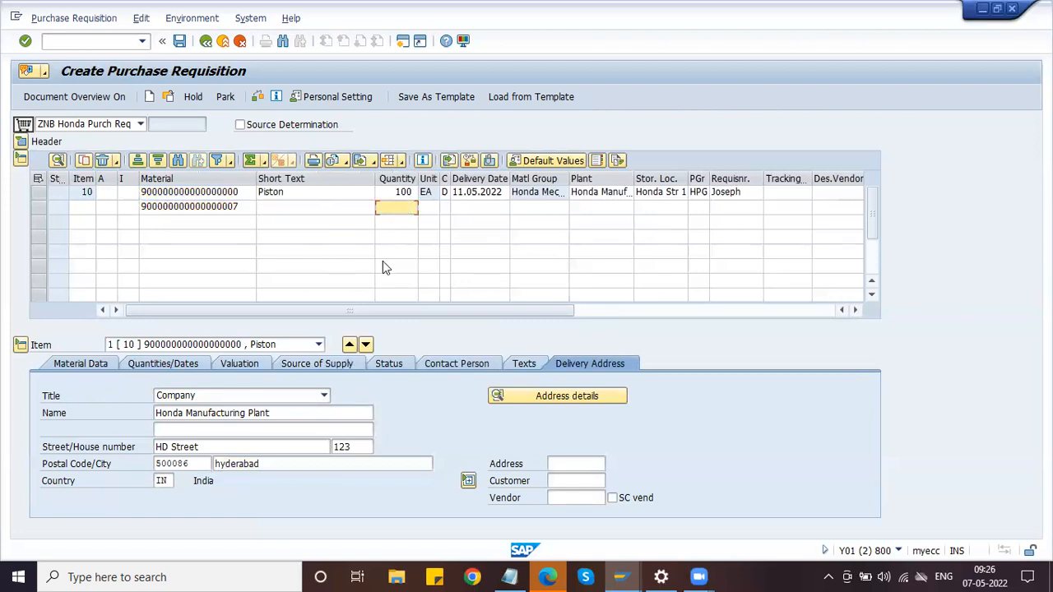
type("200")
key("Tab")
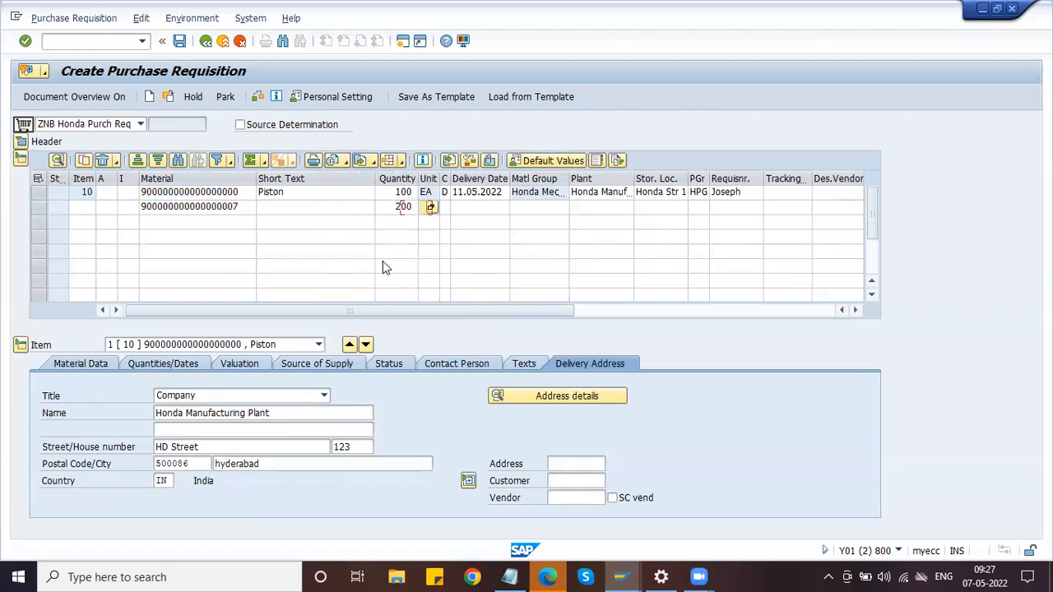
key("Tab")
key("Tab")
key("Tab")
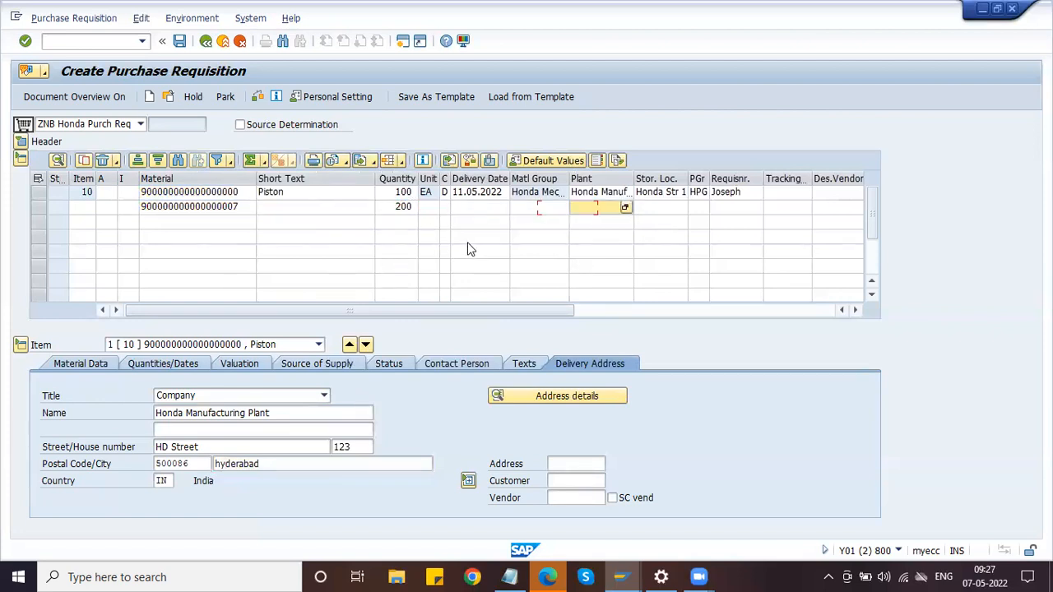
type("HPL1")
key("Tab")
type("H1")
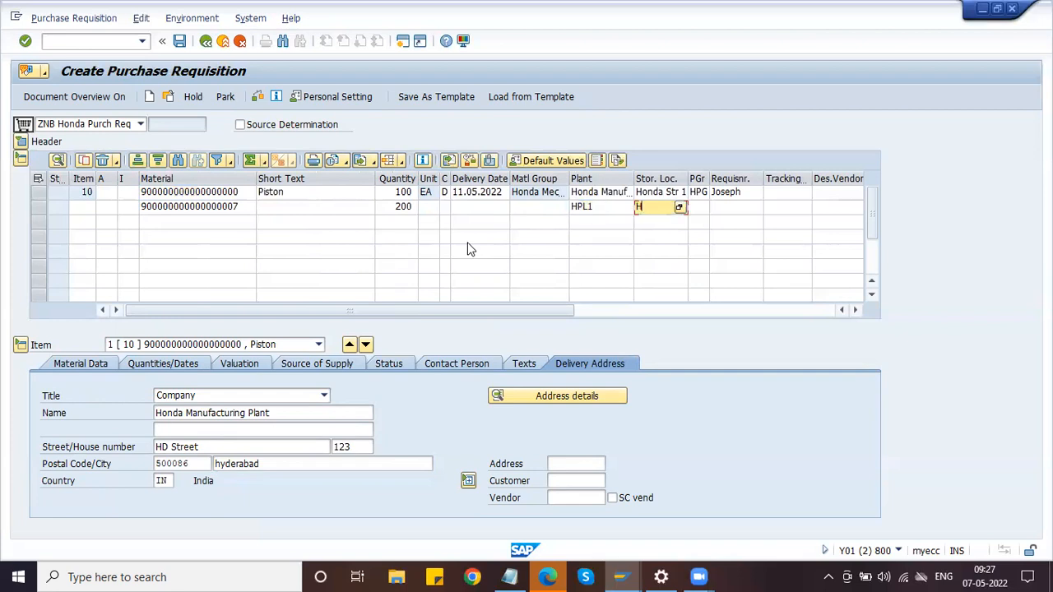
key("Tab")
Enter purchasing group HPG, the requisitioner and purchasing organization, then validate item 20
type("HPG")
key("Tab")
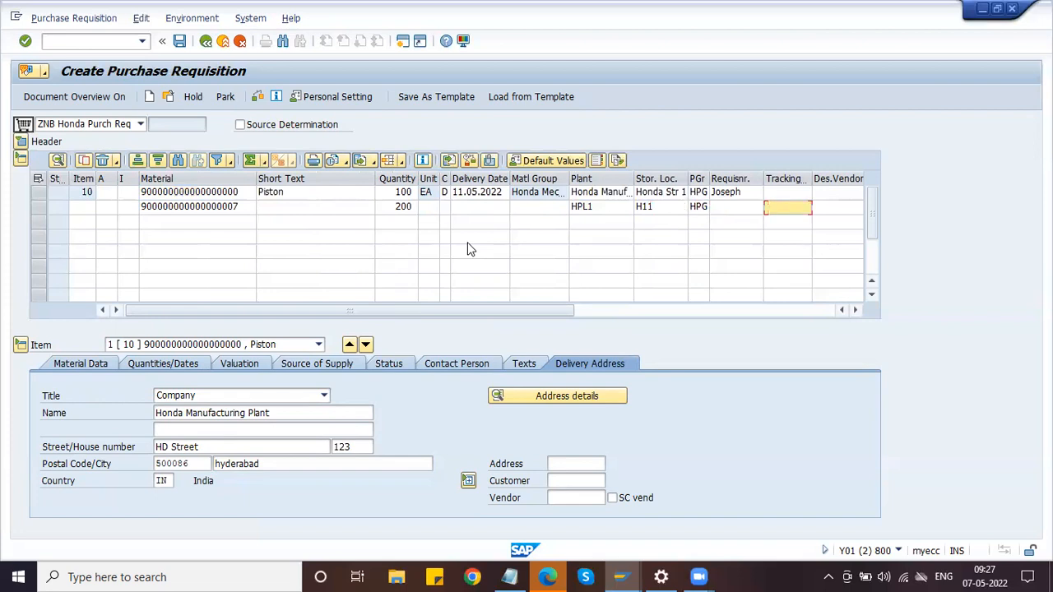
type("Joseph")
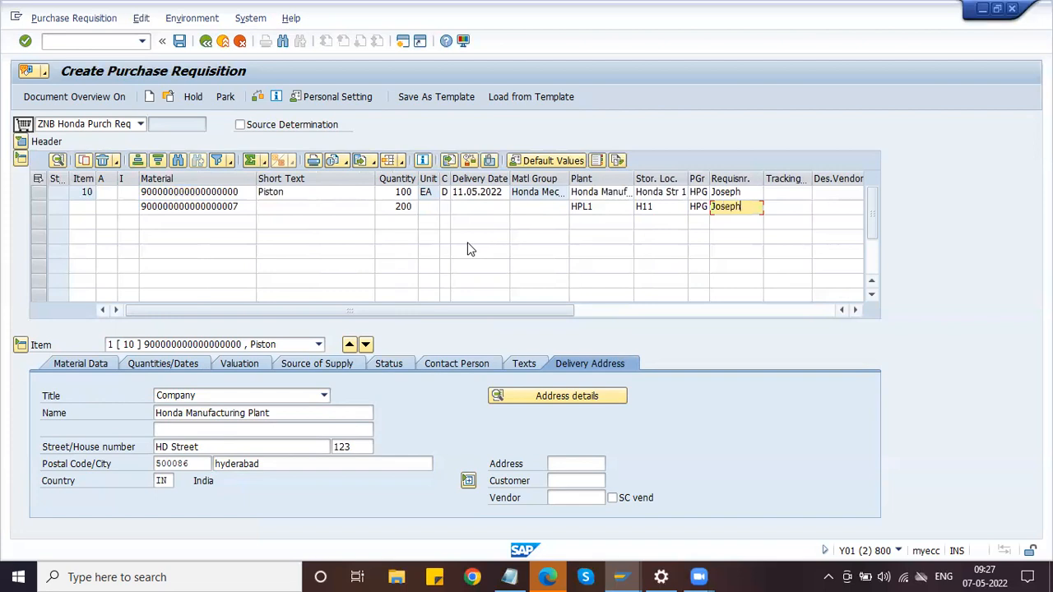
key("Tab")
key("Tab")
key("Tab")
key("Tab")
key("Tab")
type("0")
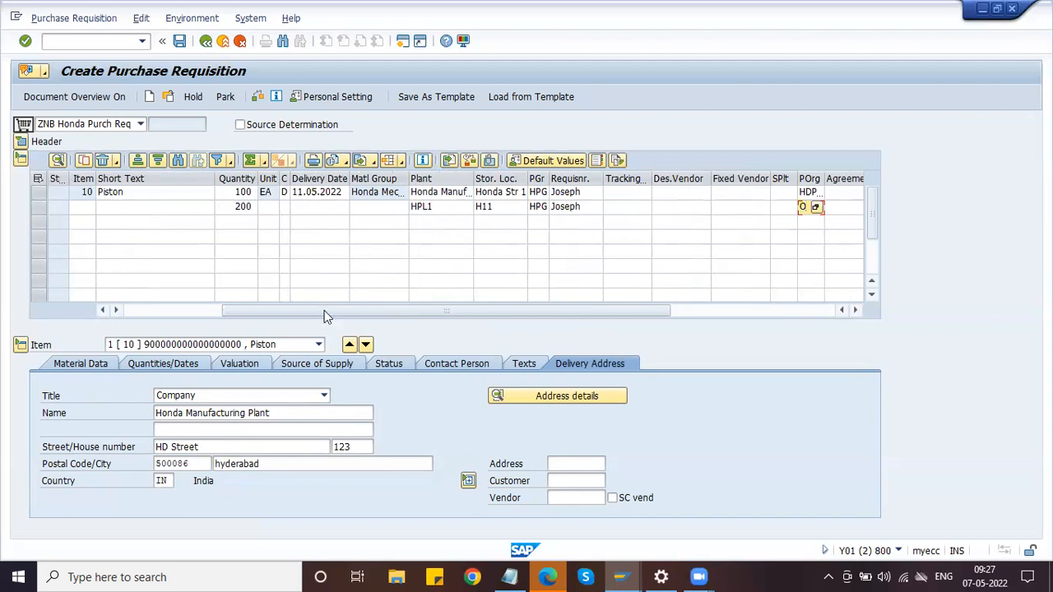
left_click(217, 312)
key("Return")
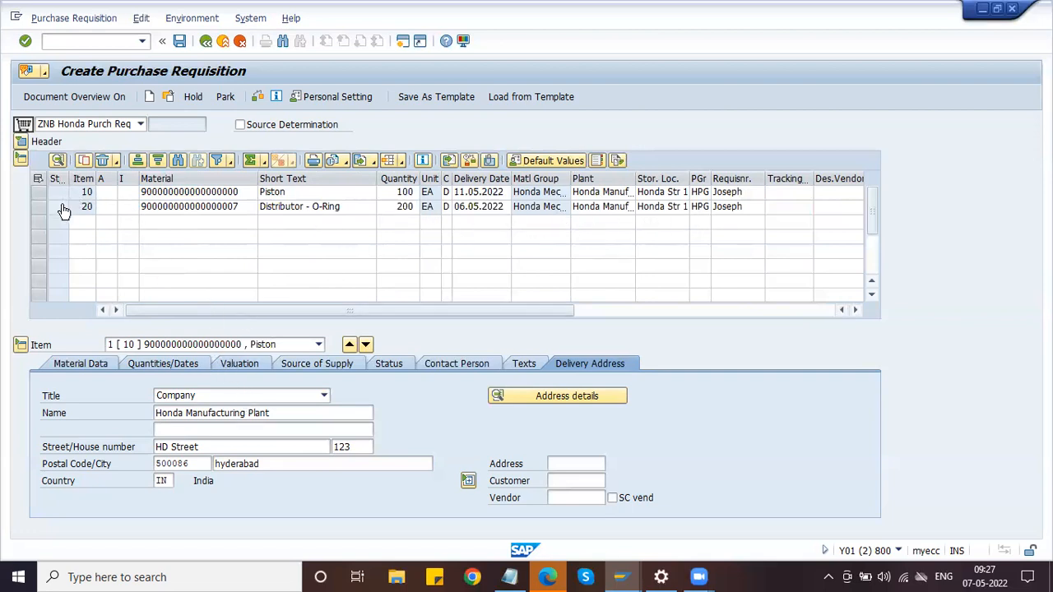
left_click(320, 346)
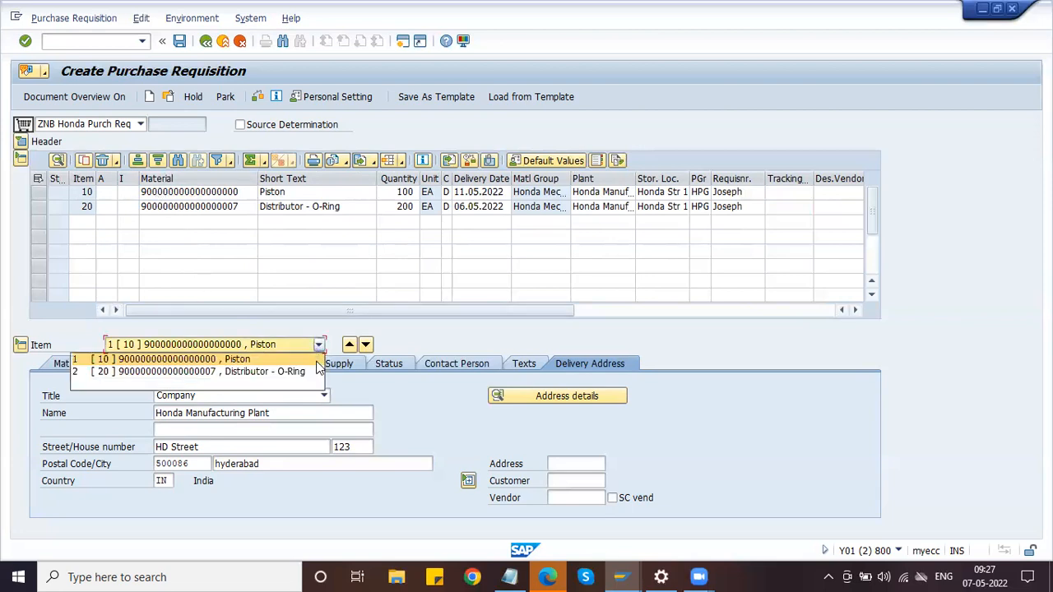
left_click(407, 349)
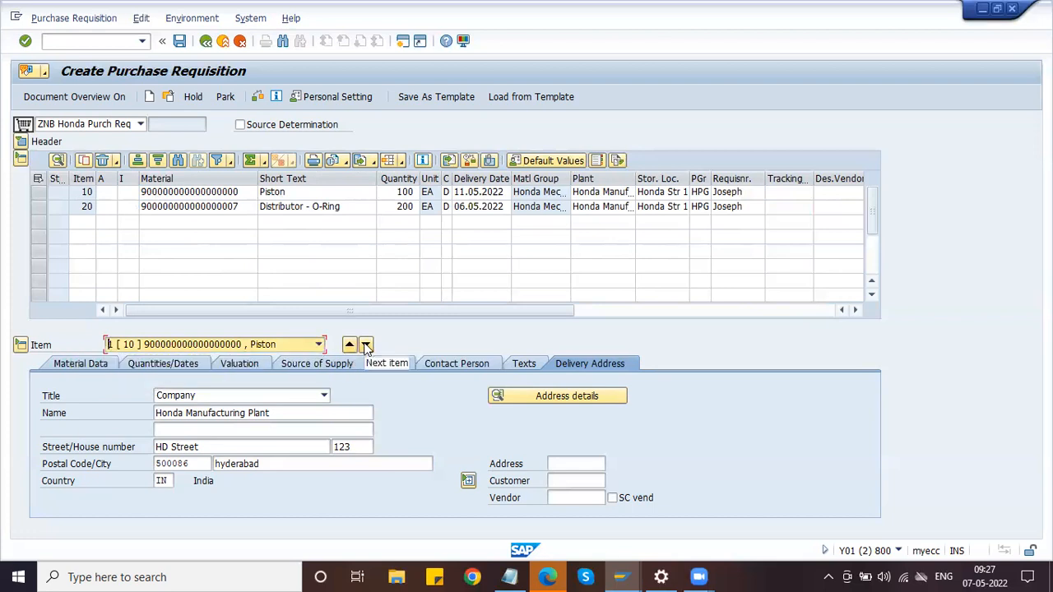
left_click(366, 345)
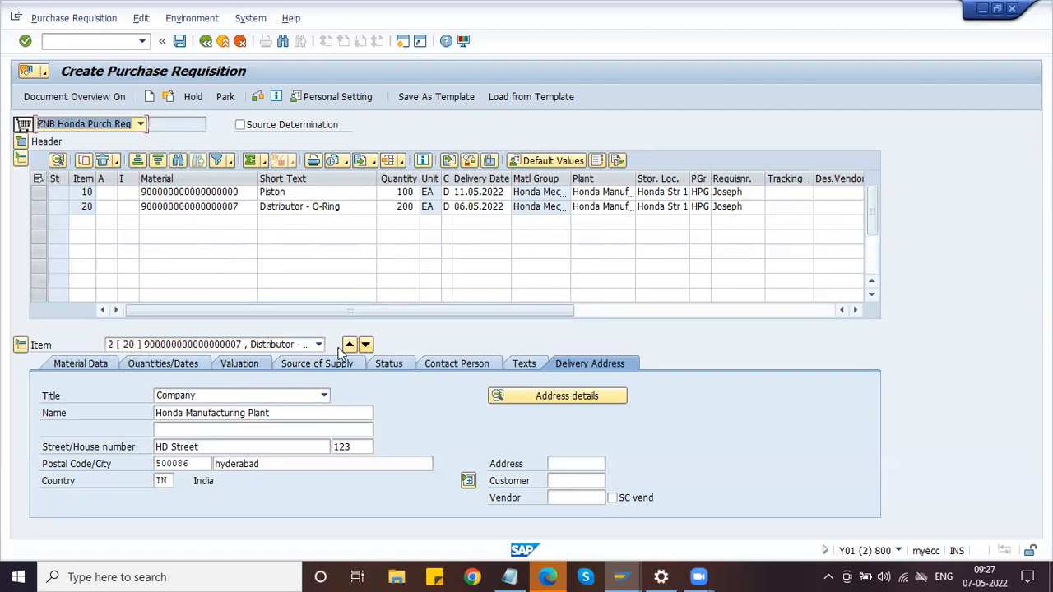
left_click(350, 346)
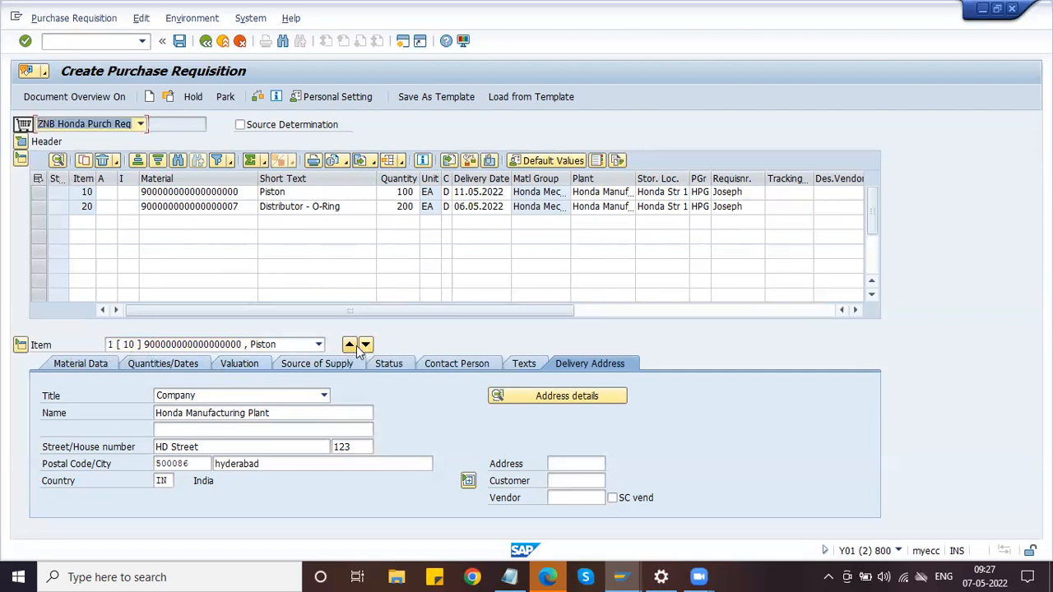
left_click(366, 346)
left_click(80, 363)
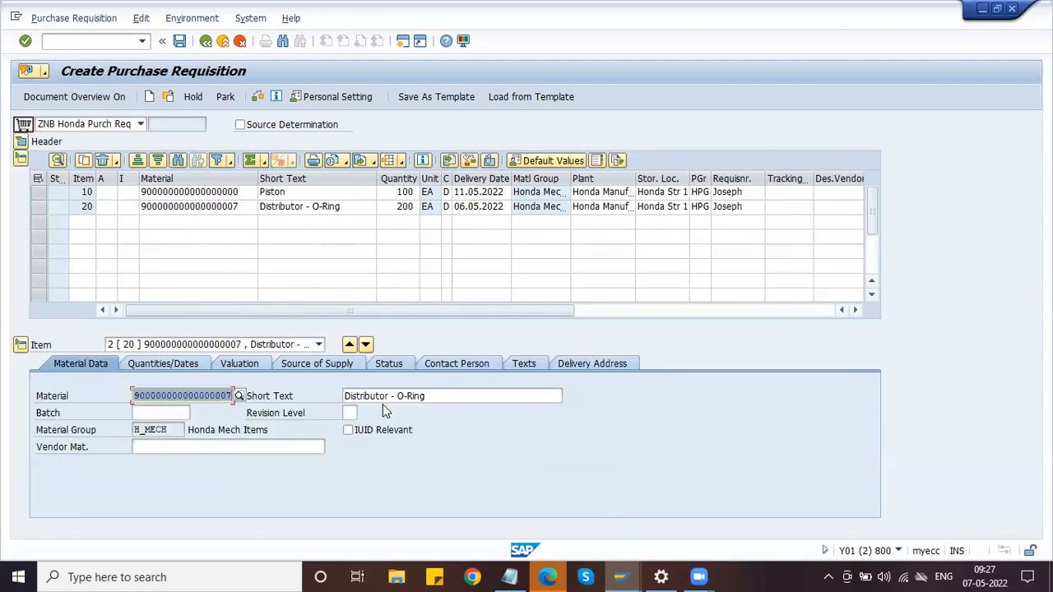
left_click_drag(364, 396, 426, 395)
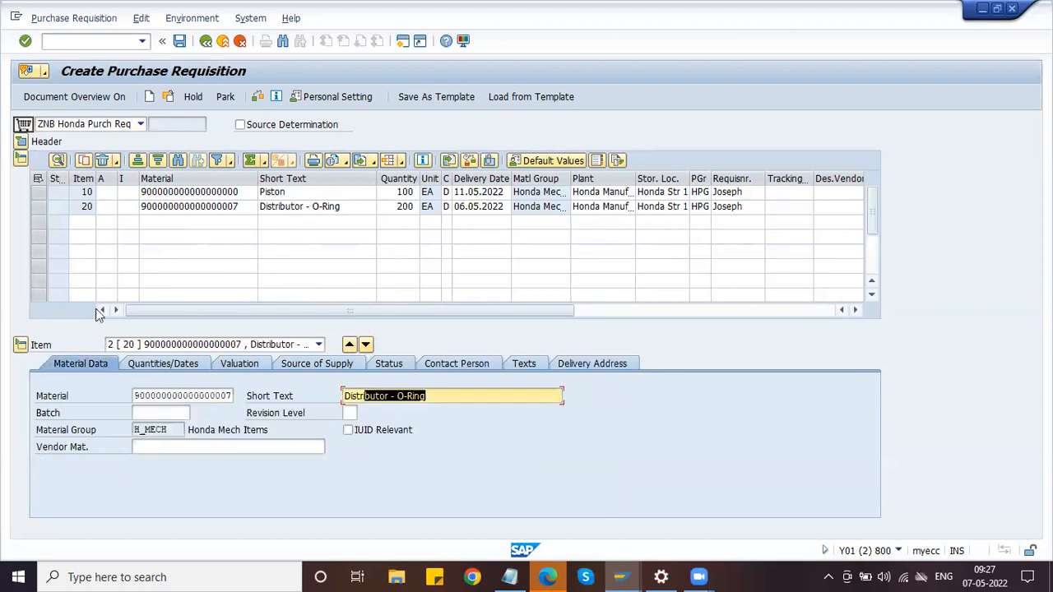
left_click(157, 367)
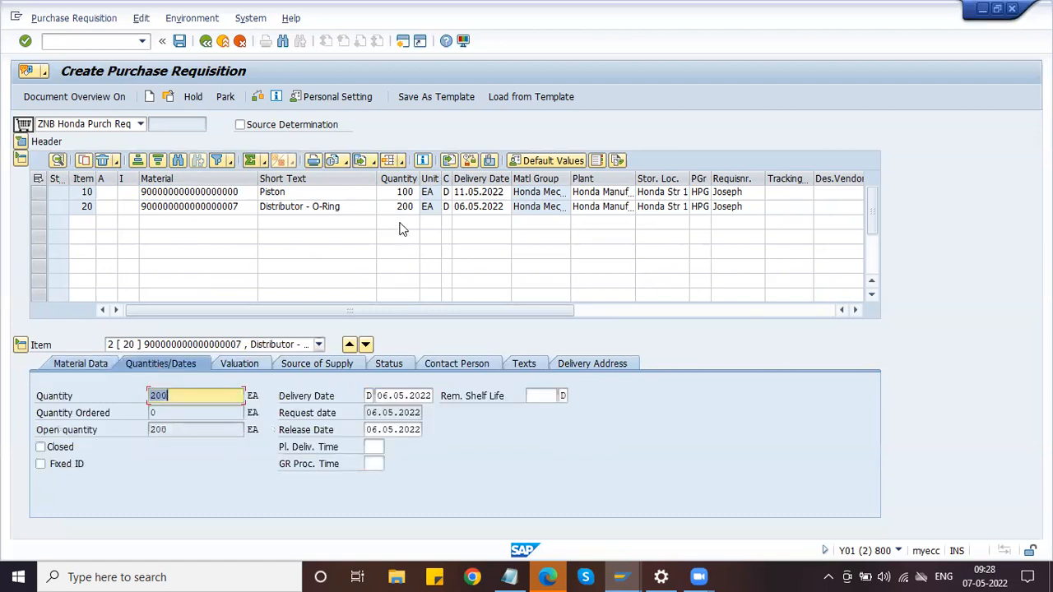
left_click(257, 366)
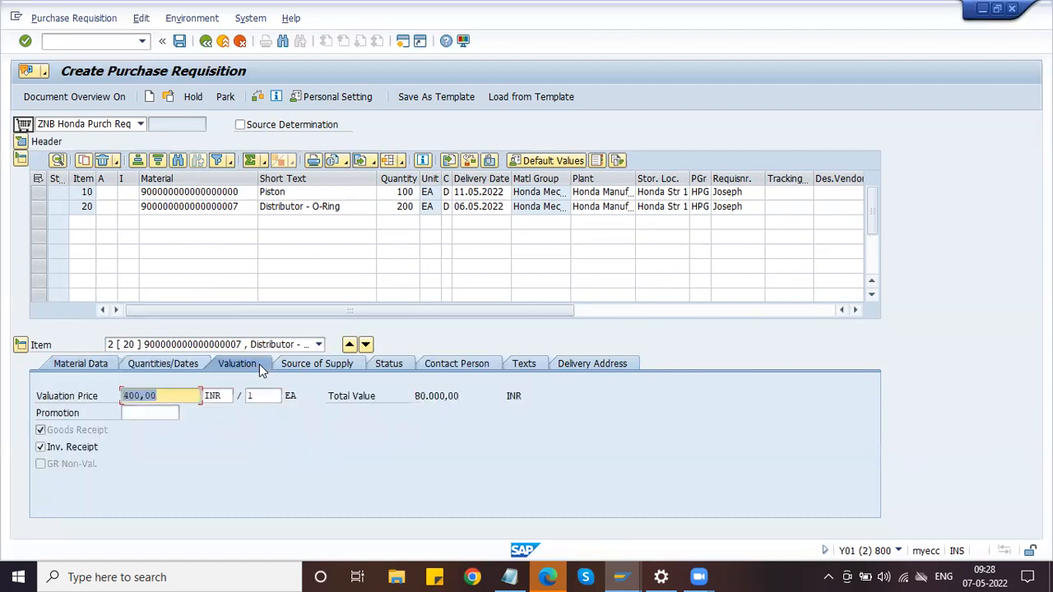
left_click(183, 396)
left_click(392, 363)
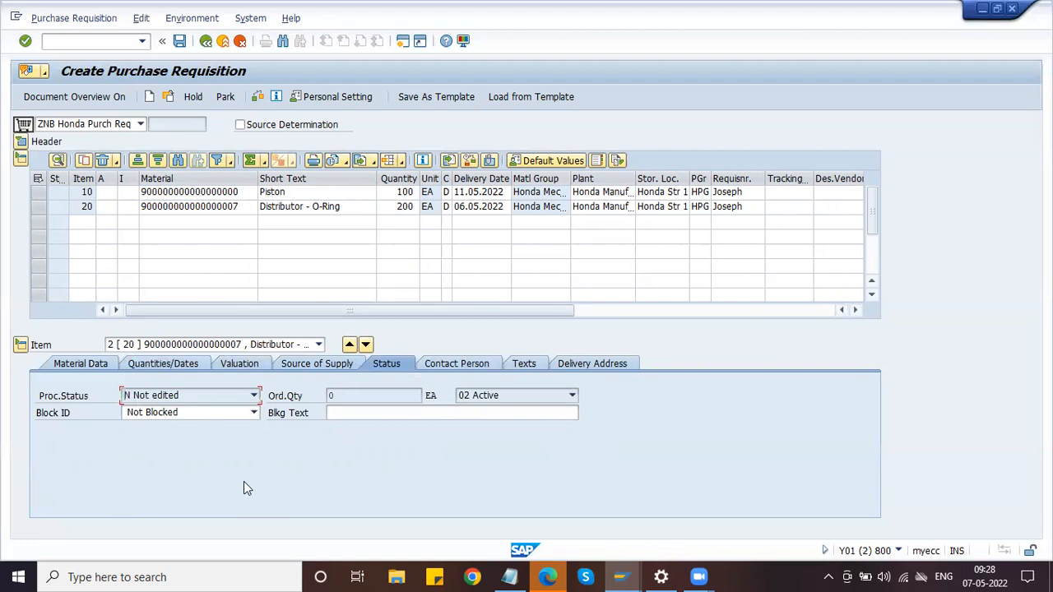
left_click(480, 397)
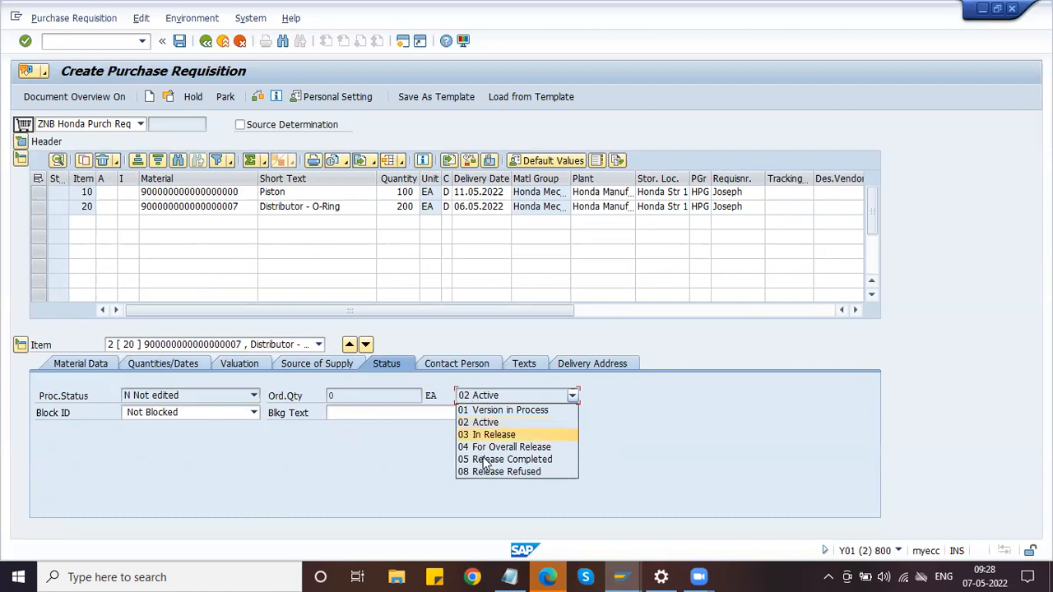
left_click(395, 395)
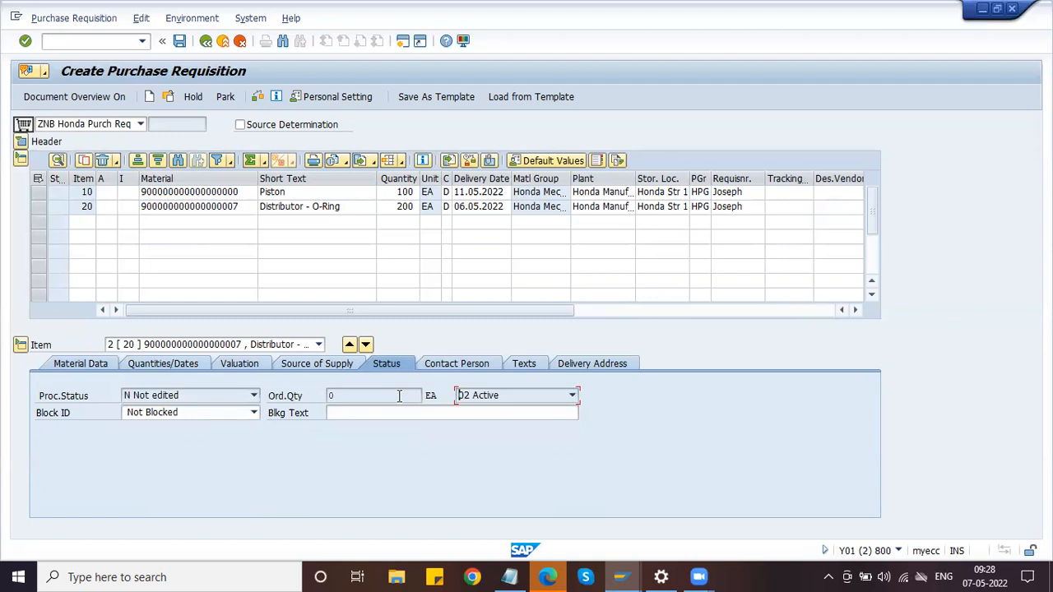
left_click(478, 398)
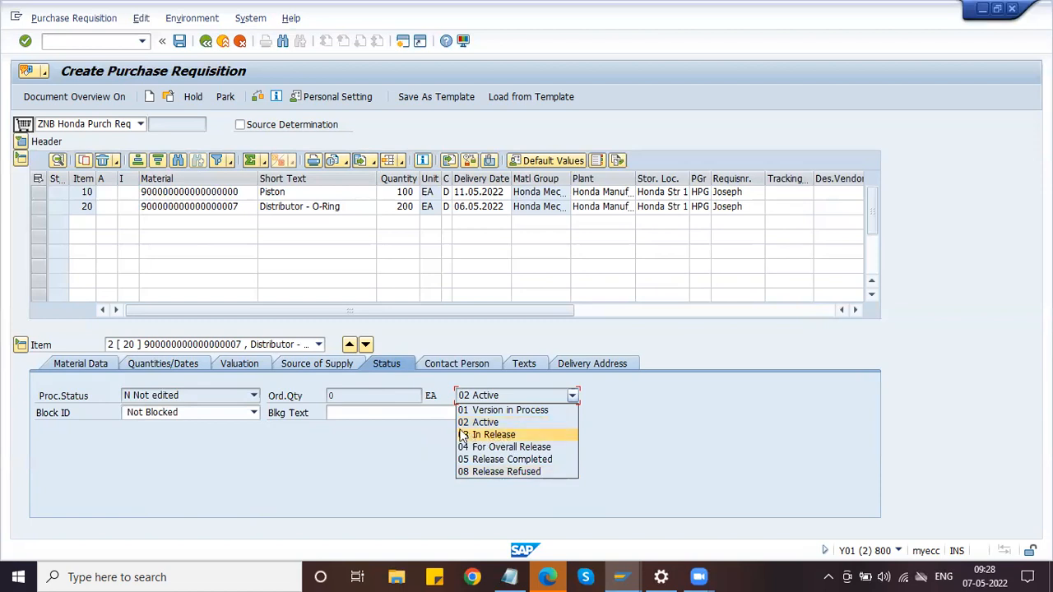
left_click(395, 397)
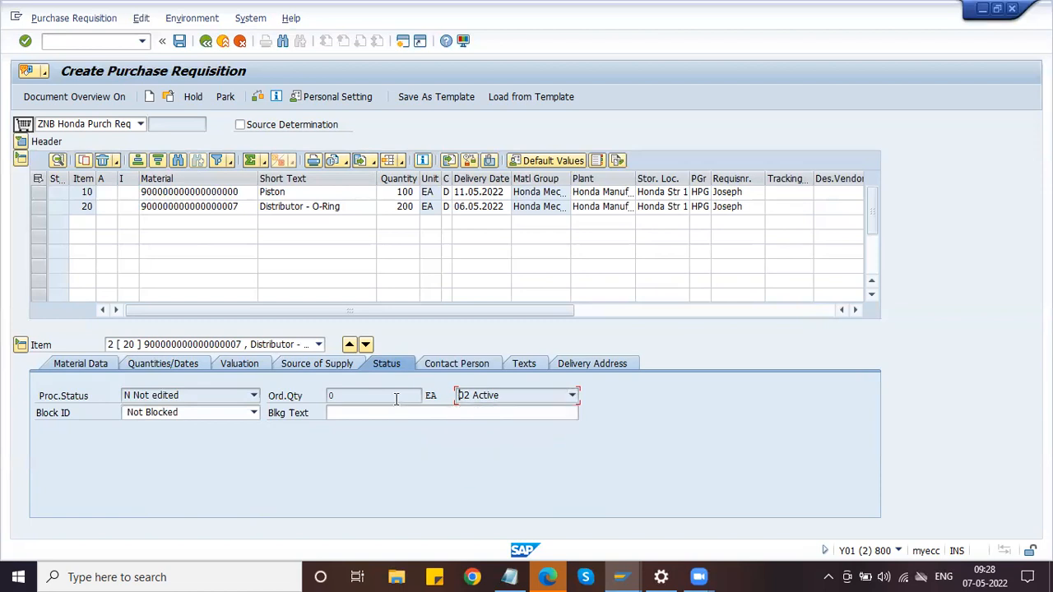
left_click(498, 401)
left_click(392, 393)
left_click(81, 366)
left_click(568, 363)
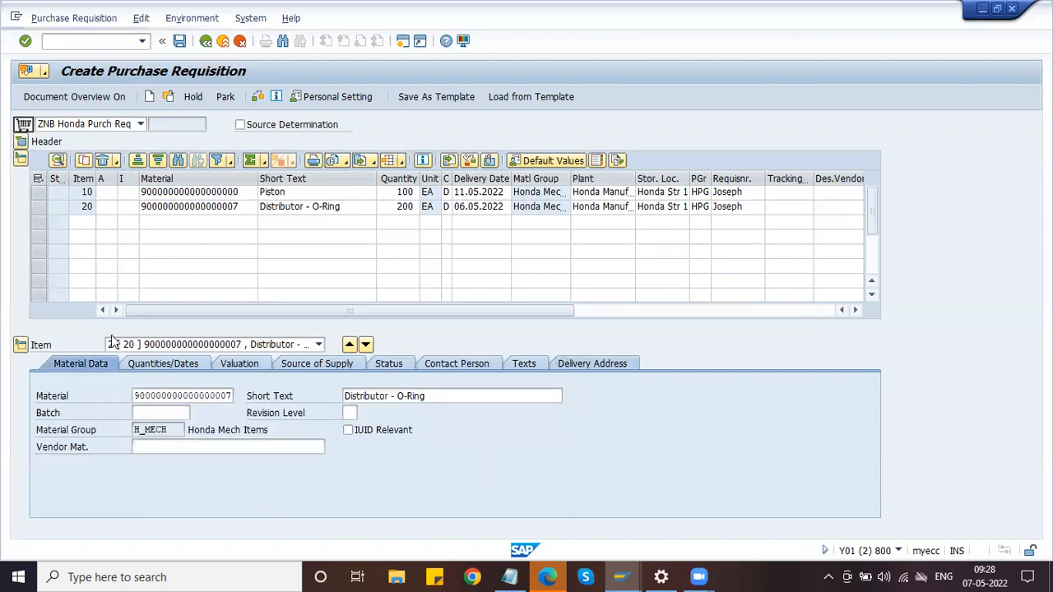
left_click(99, 363)
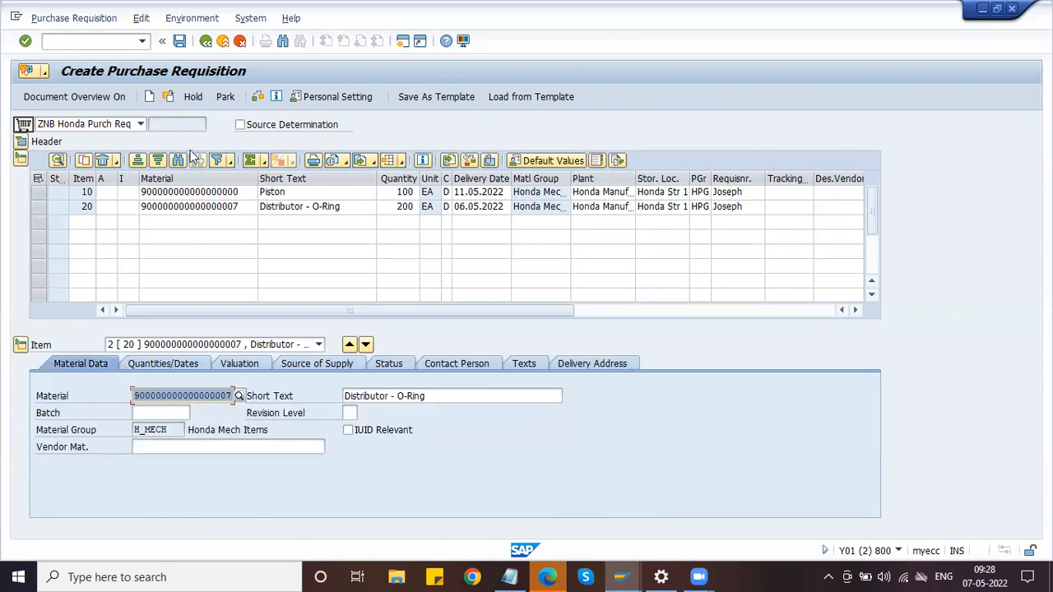
left_click(260, 97)
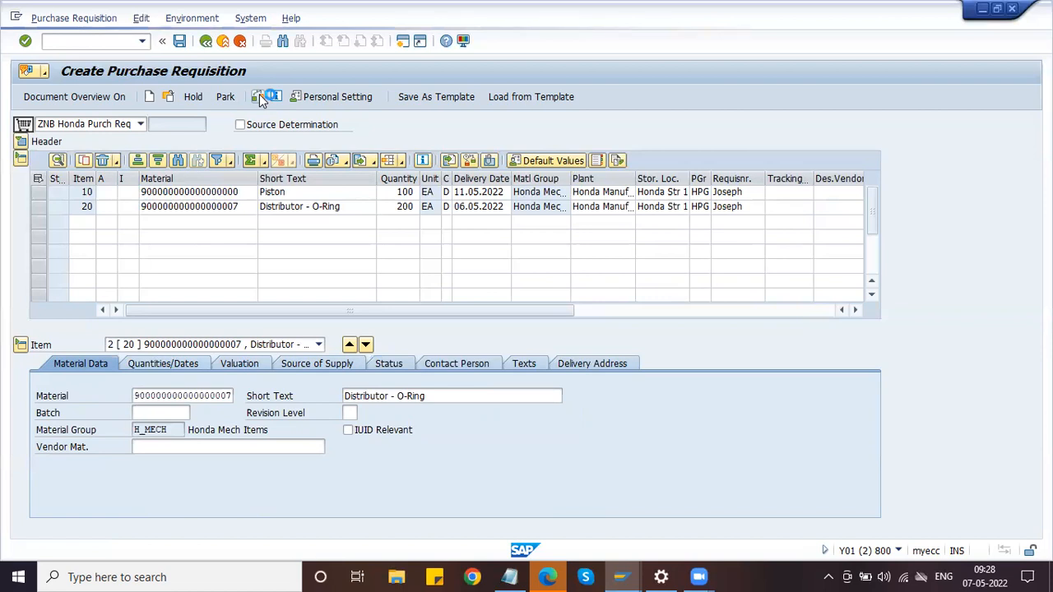
left_click(260, 97)
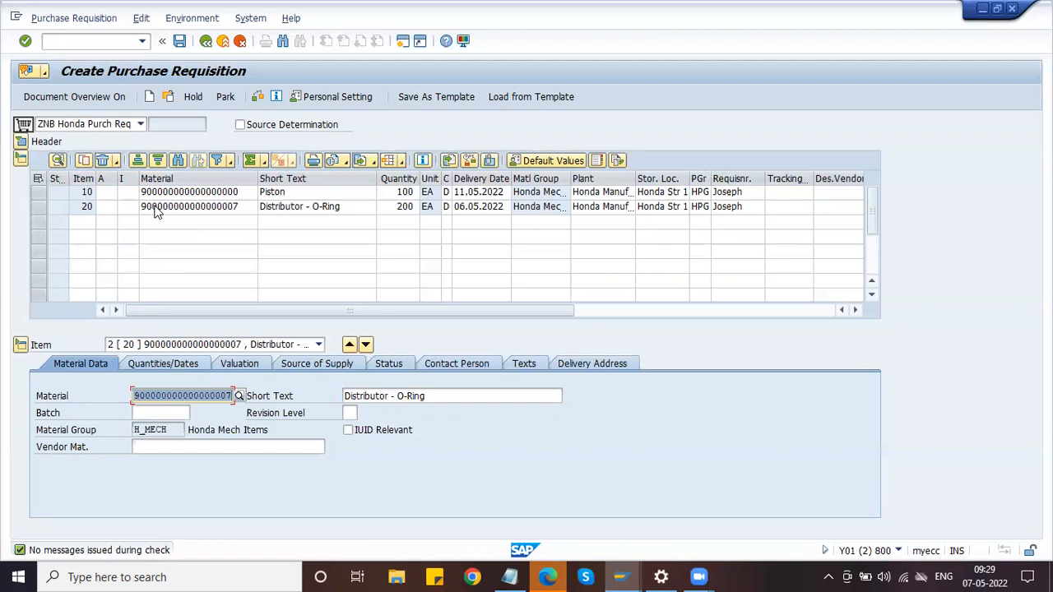
left_click(179, 41)
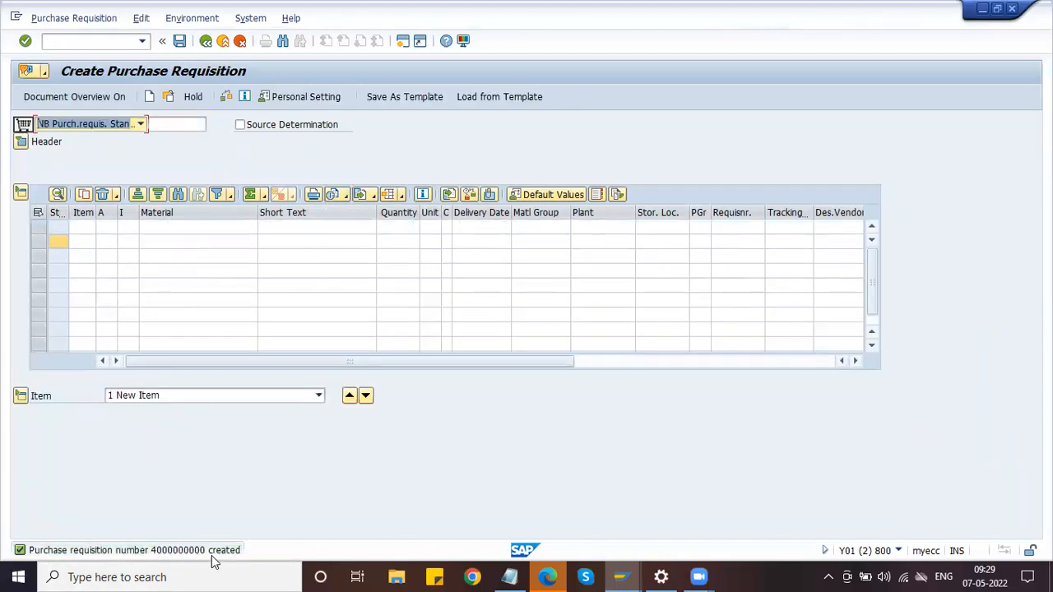
left_click(900, 551)
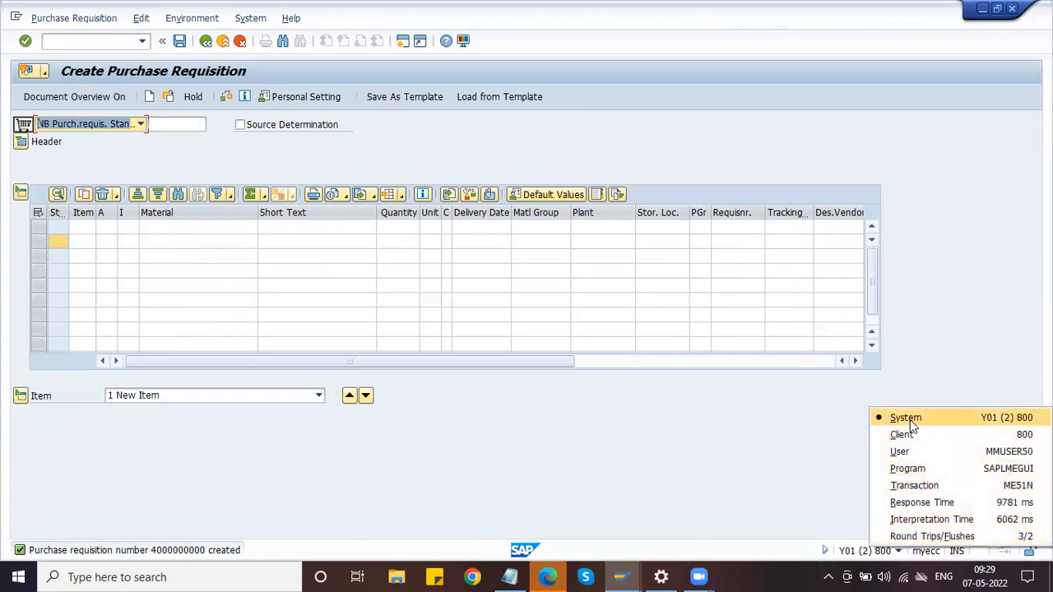
left_click(915, 485)
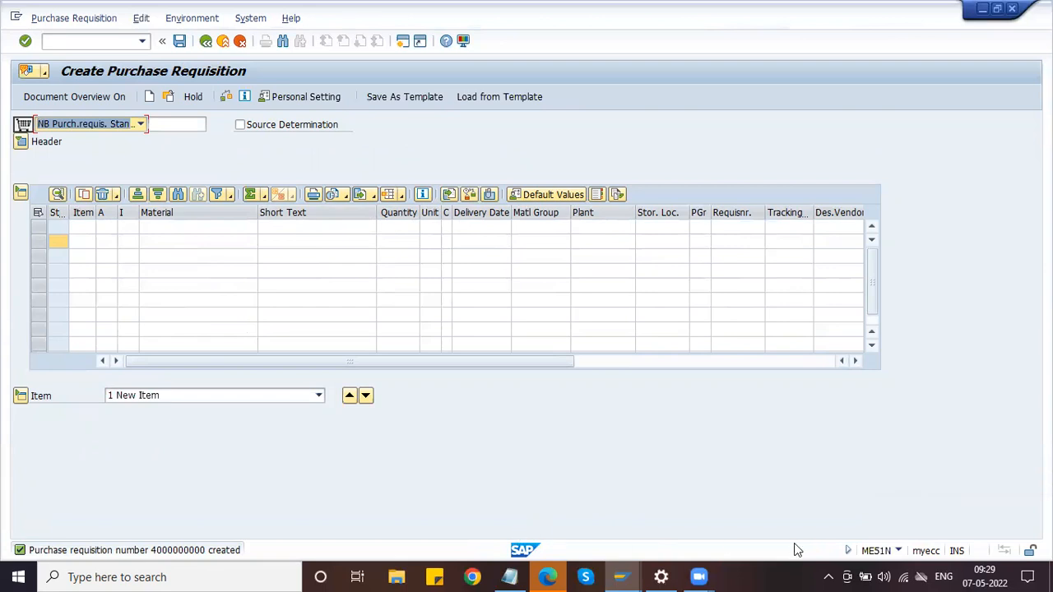
Open a new SAP session and start transaction ME53N
left_click(69, 47)
type("/nme")
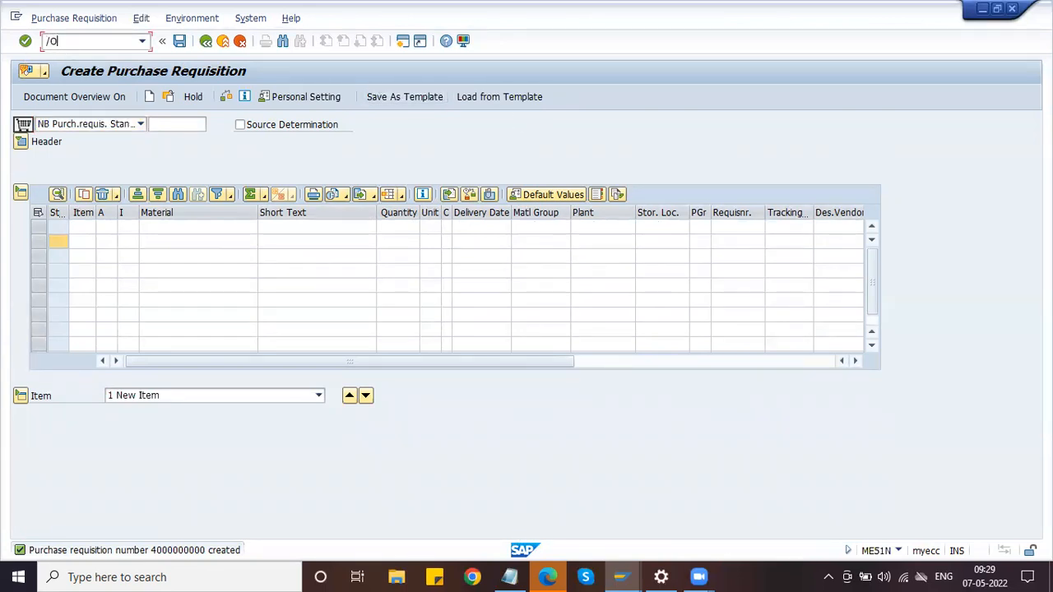
key("BackSpace")
key("BackSpace")
key("BackSpace")
left_click(402, 40)
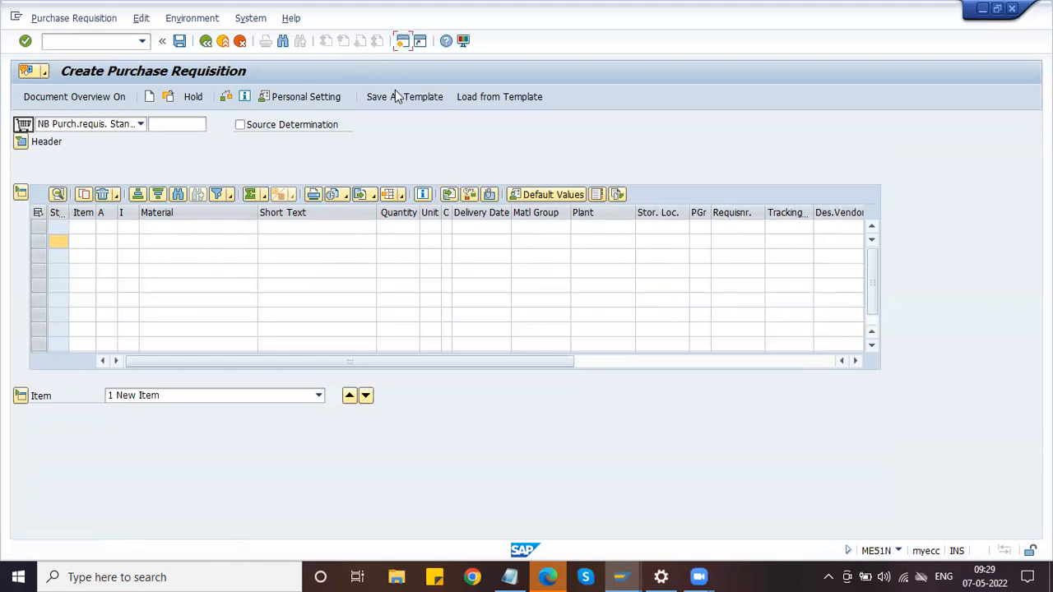
type("ME53N")
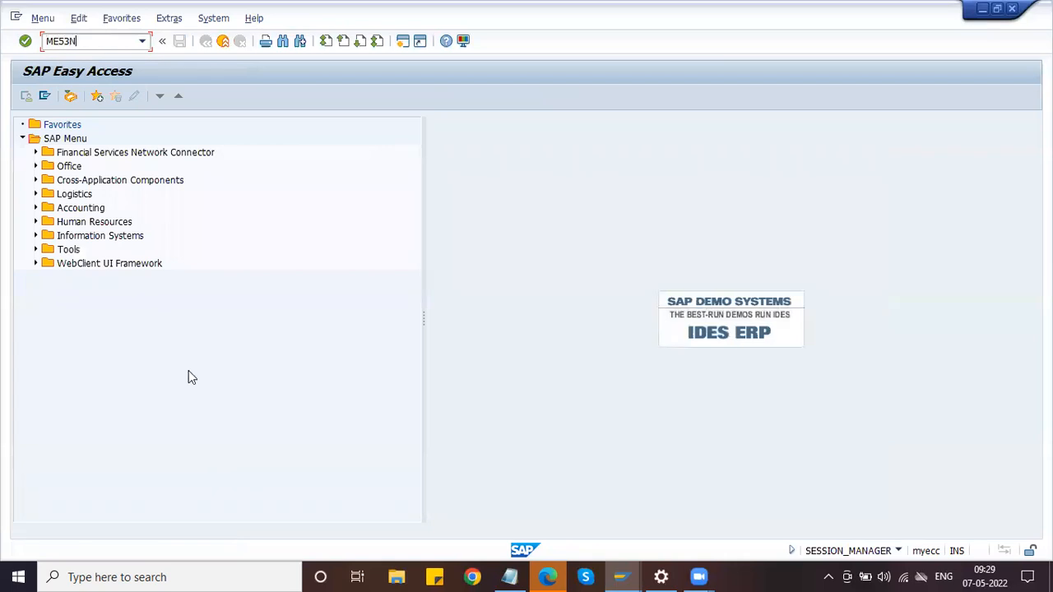
key("Return")
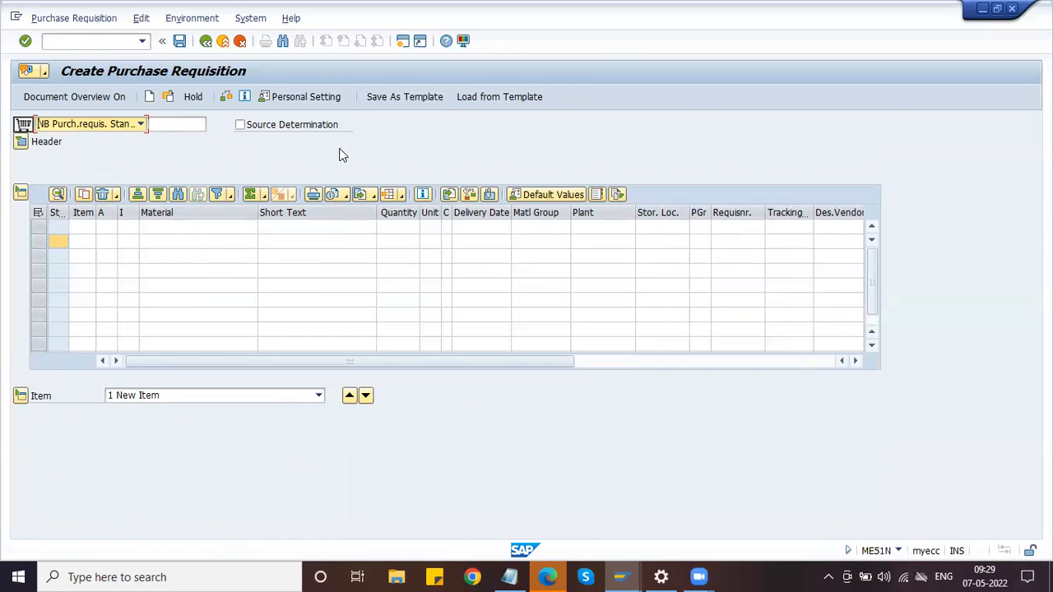
left_click(172, 96)
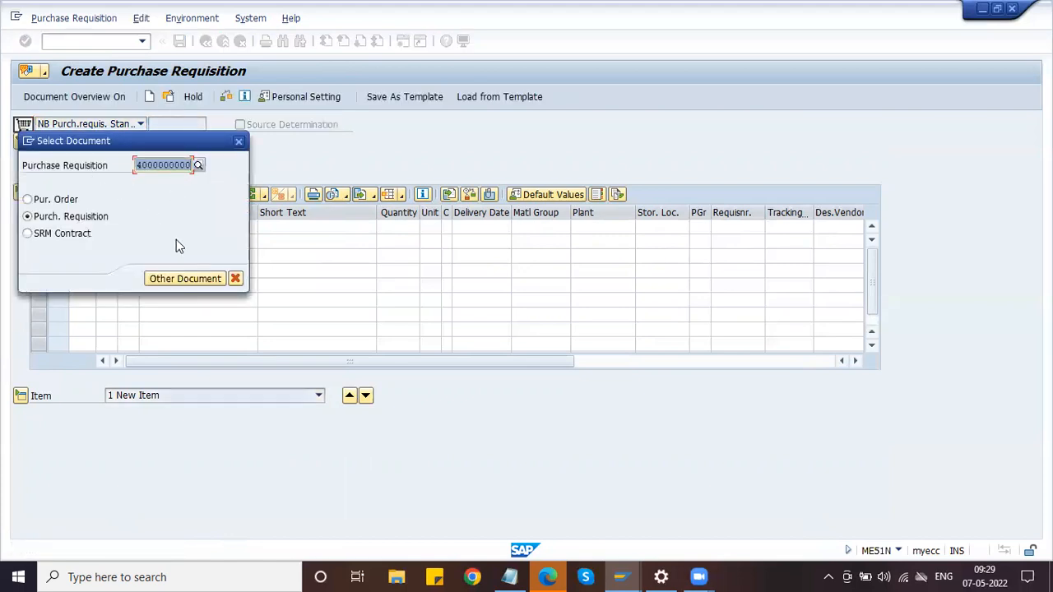
left_click(178, 245)
key("Return")
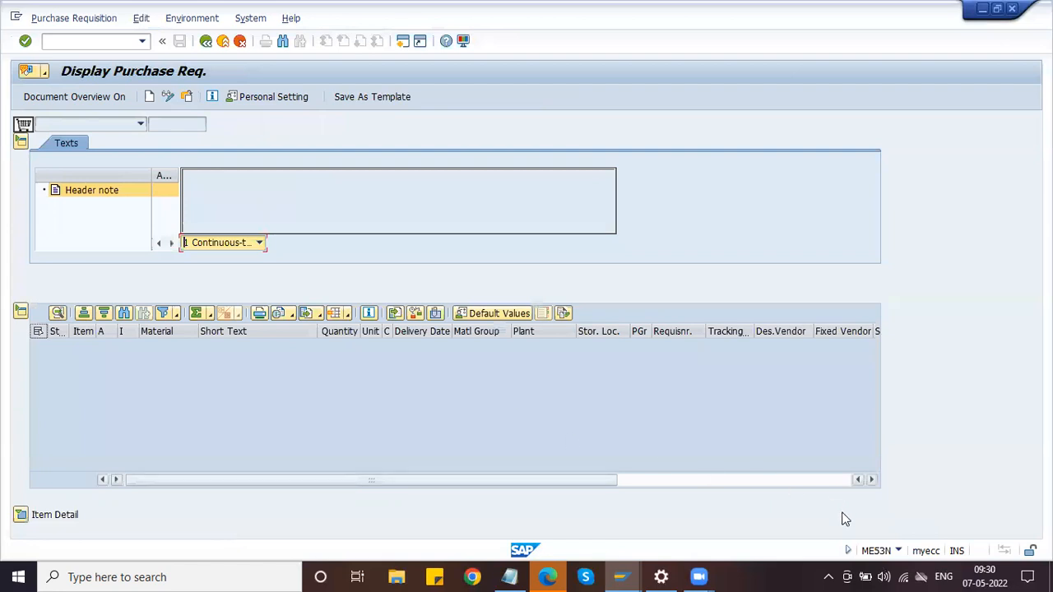
left_click(187, 97)
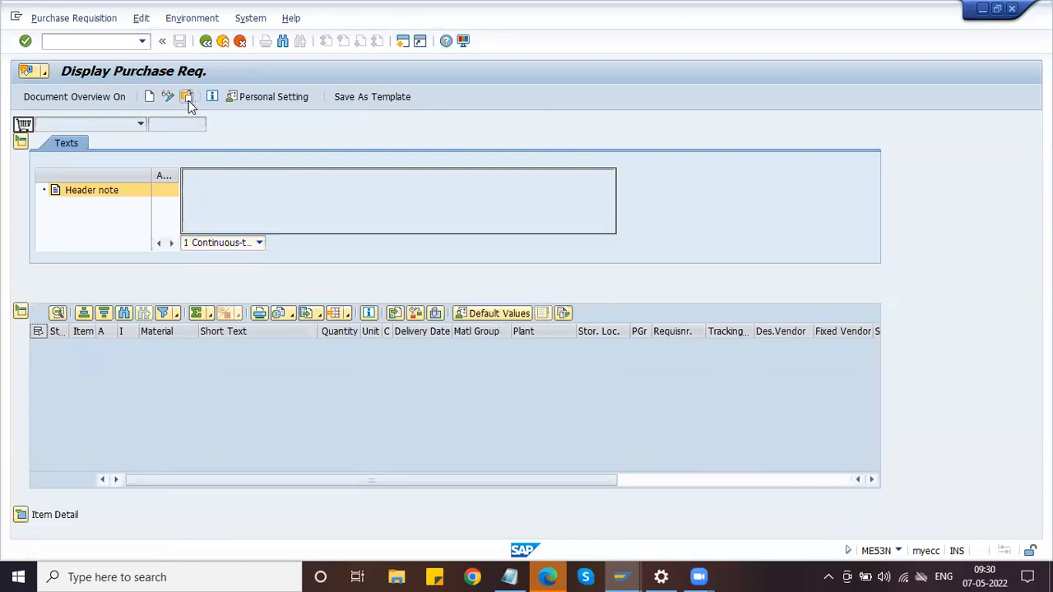
type("4000000000")
key("Return")
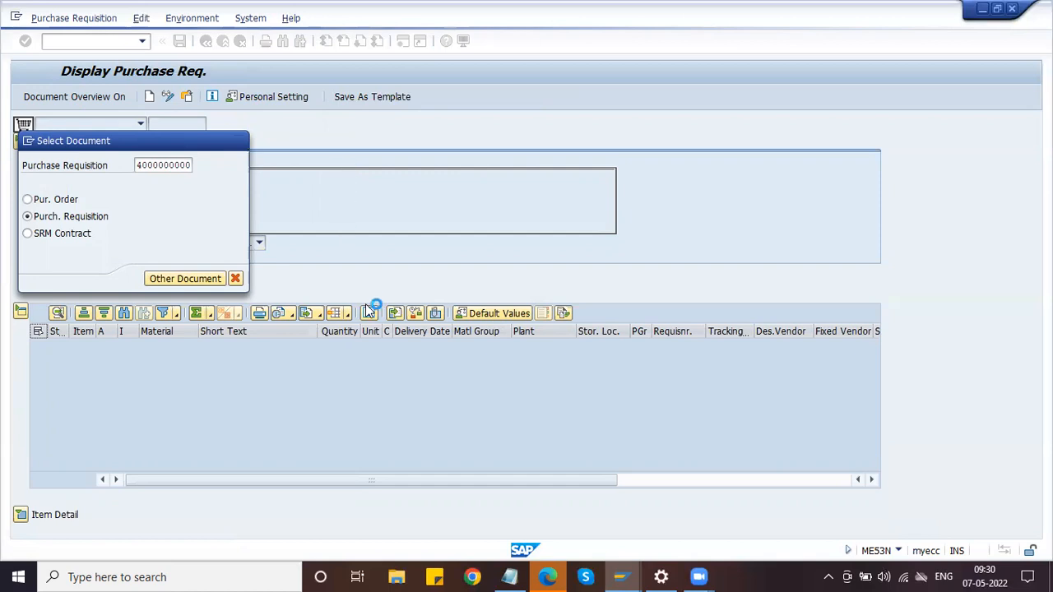
mouse_move(619, 576)
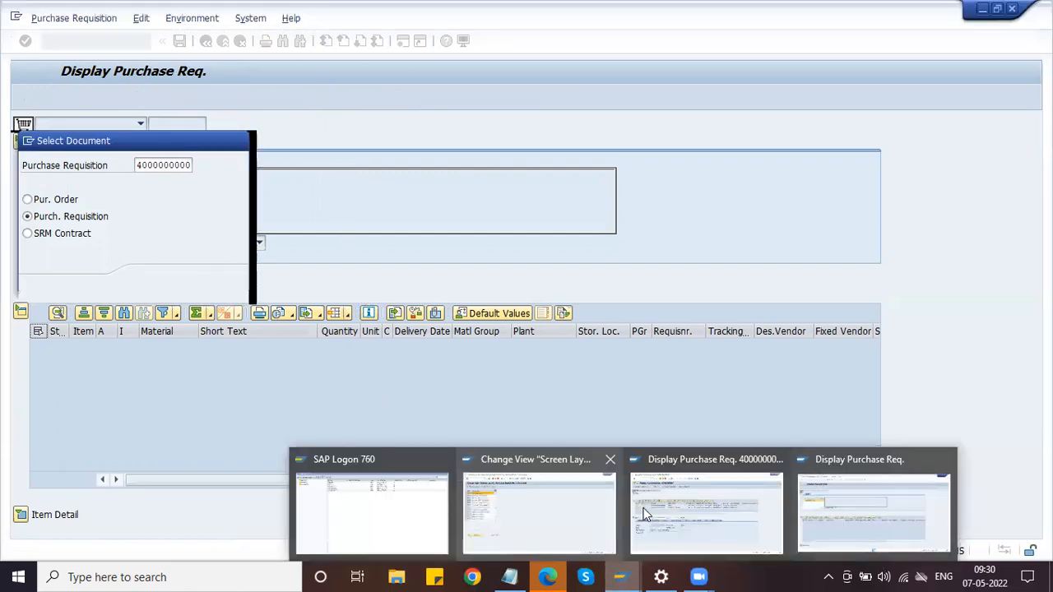
left_click(642, 508)
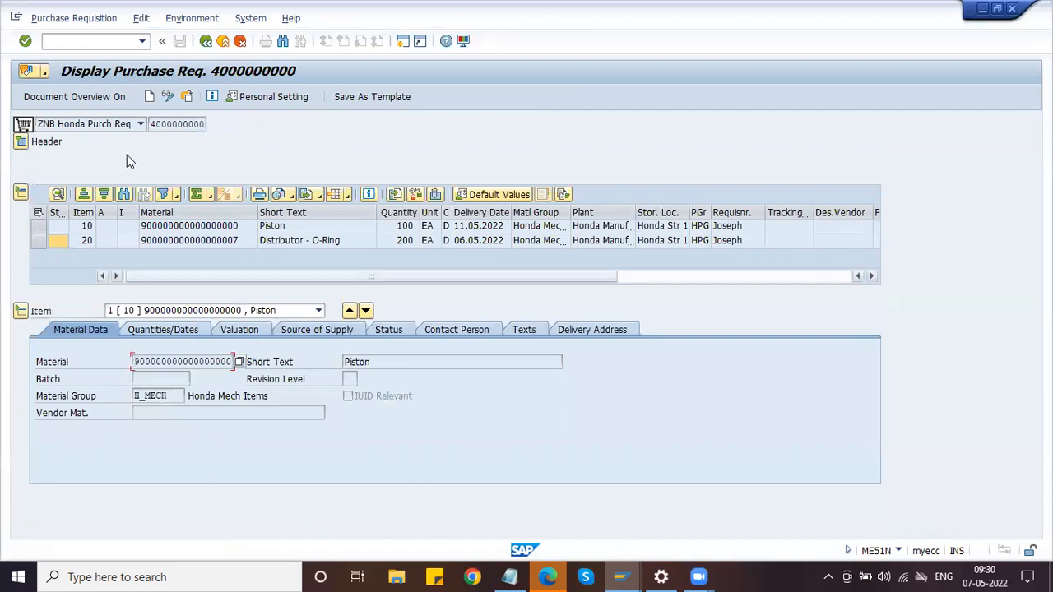
left_click(167, 97)
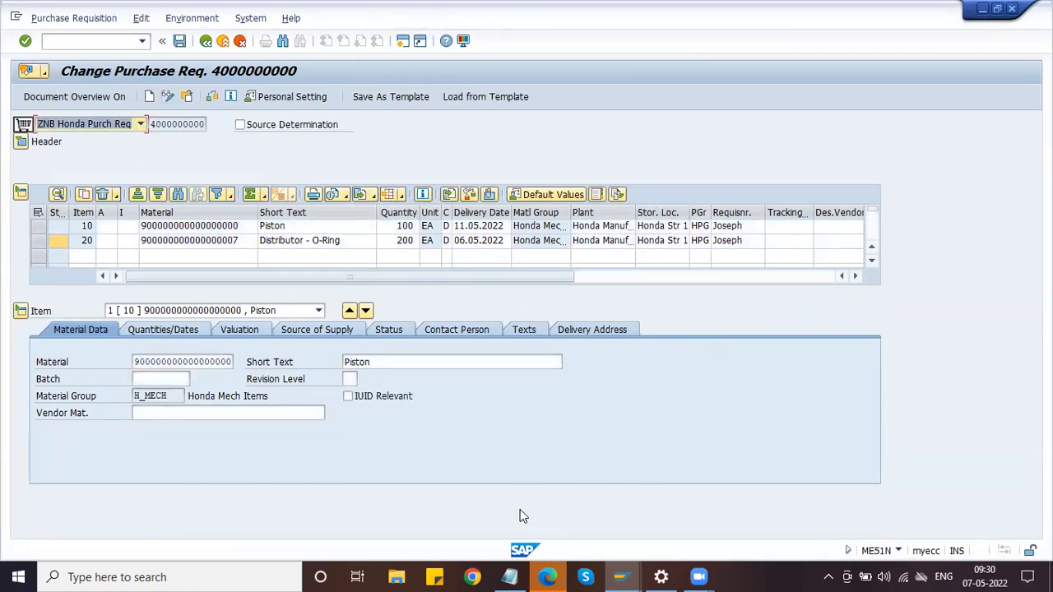
left_click(507, 575)
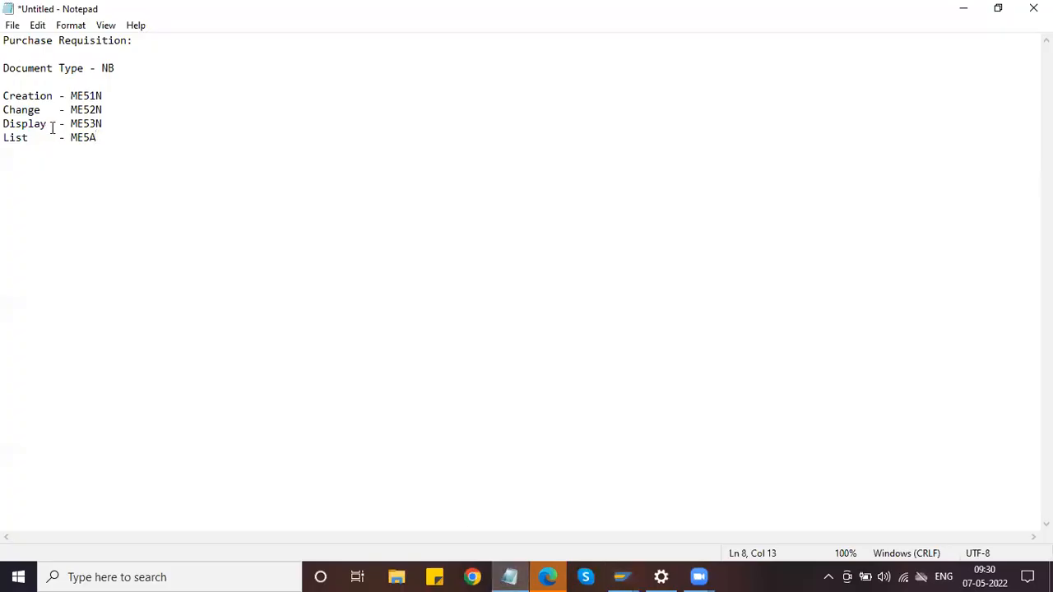
left_click(964, 8)
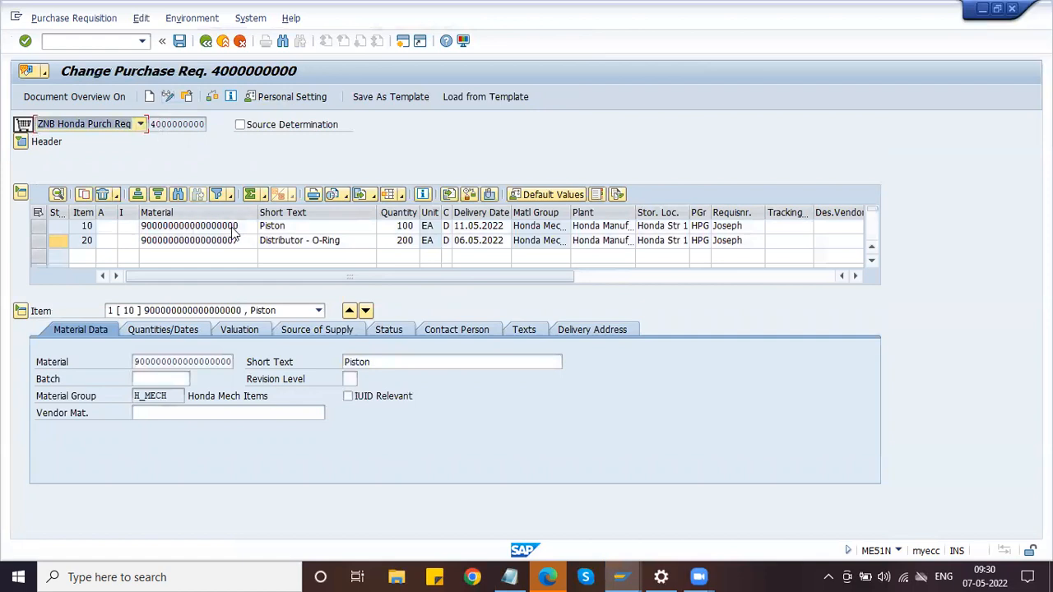
Change item 20's quantity from 200 to 250 and view its valuation details
left_click(403, 239)
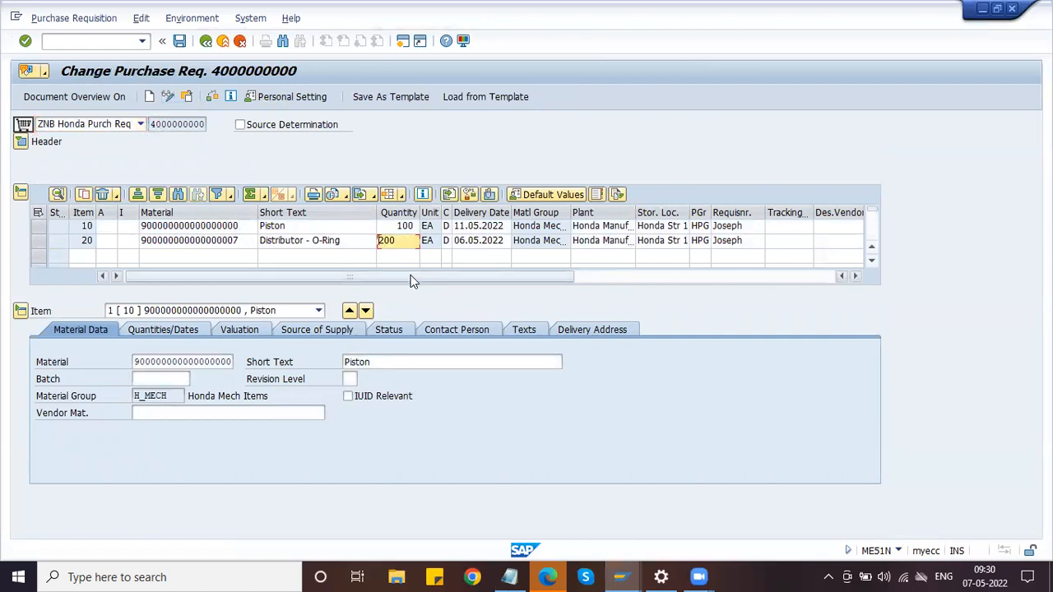
key("Delete")
key("Delete")
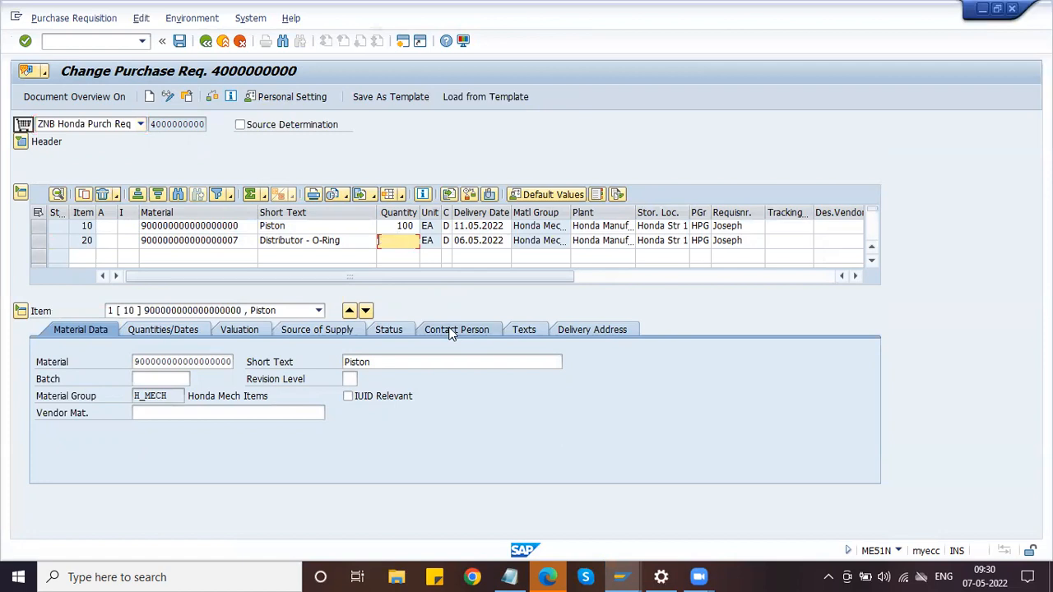
type("250")
key("Return")
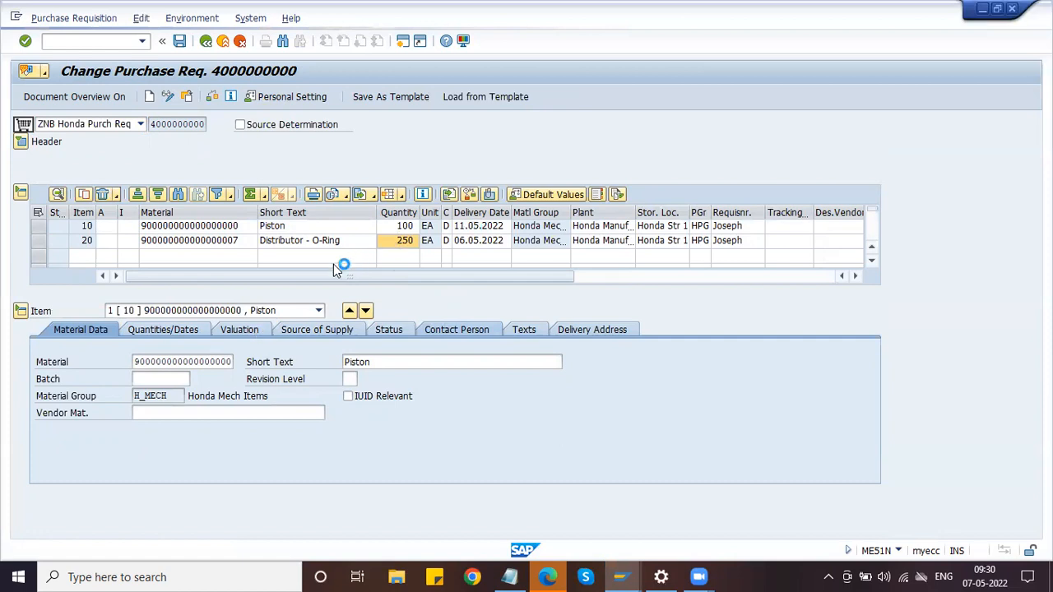
left_click(253, 331)
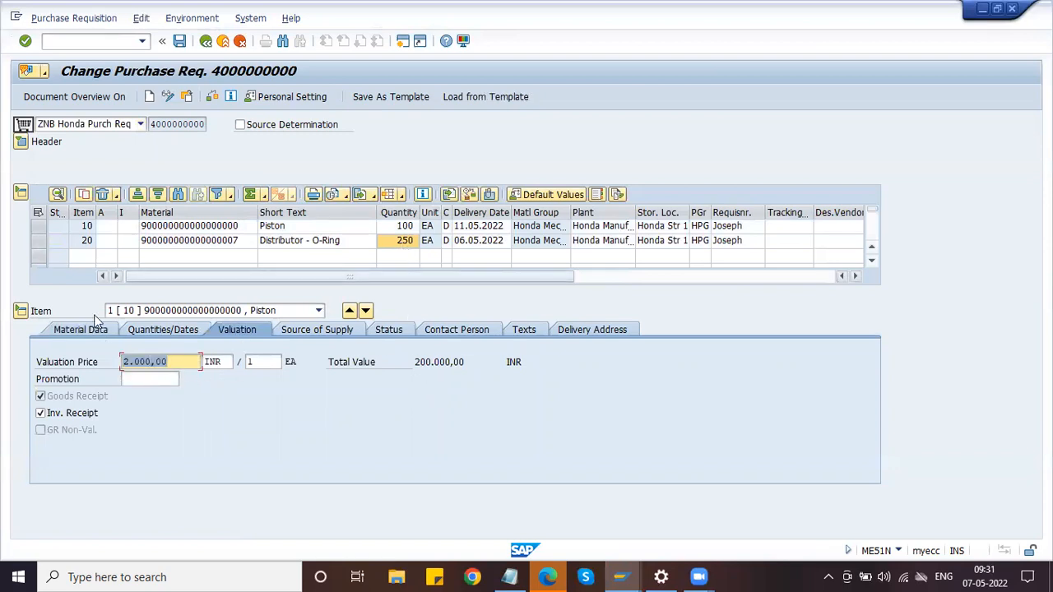
Look at the Distributor item details, then return to Piston's valuation details
left_click(366, 311)
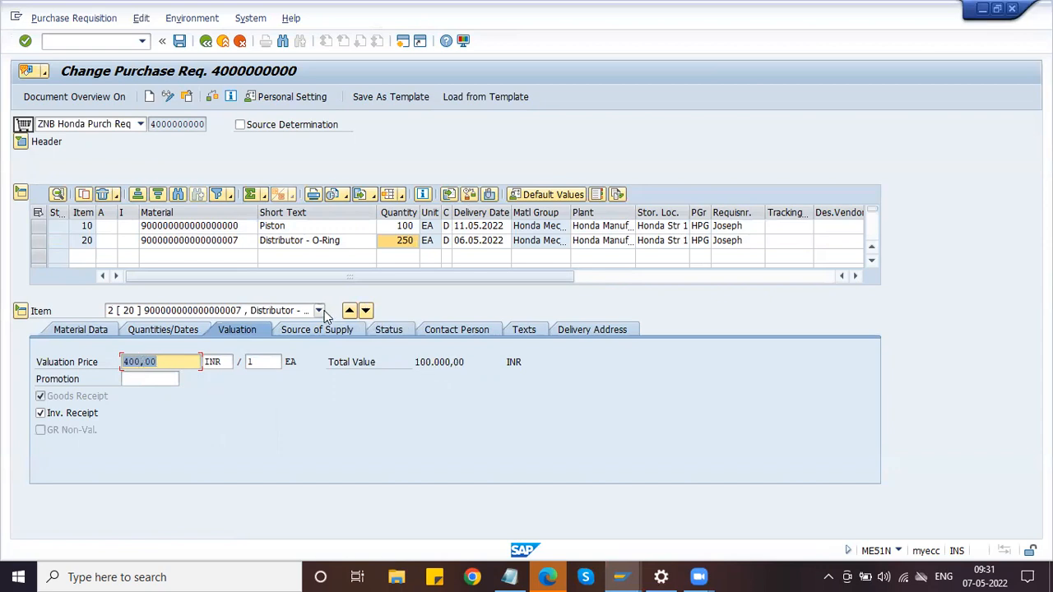
left_click(349, 313)
left_click(168, 365)
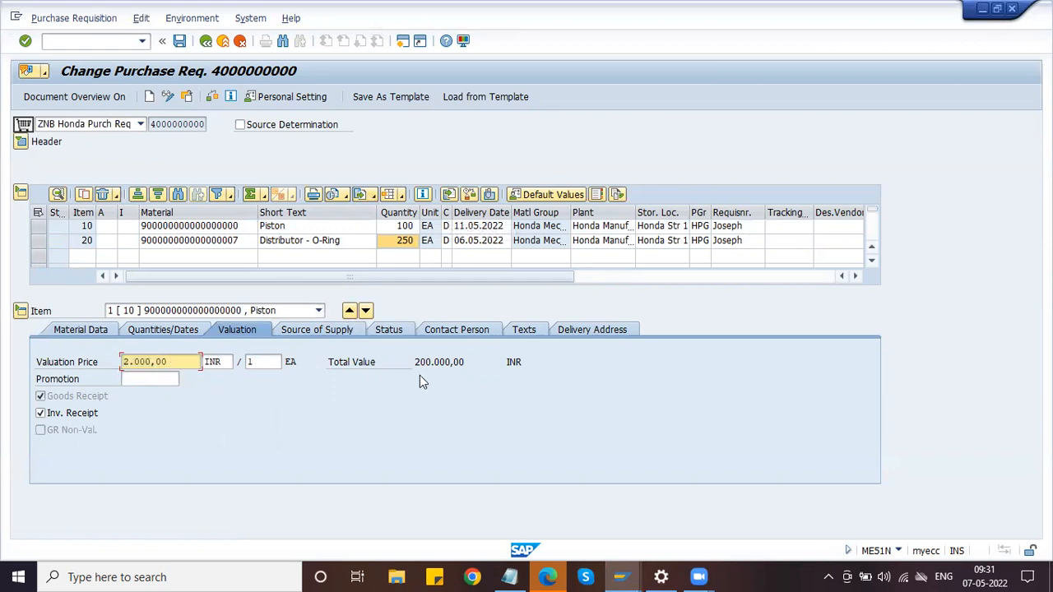
Set item 10's quantity to 200 and save the requisition
left_click(426, 231)
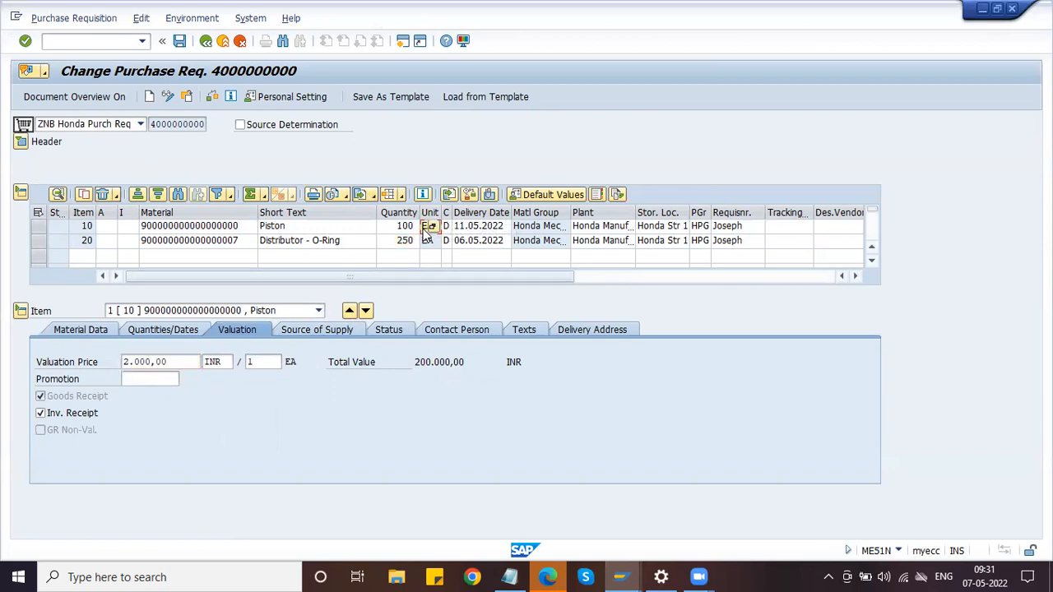
key("shift+Tab")
type("200")
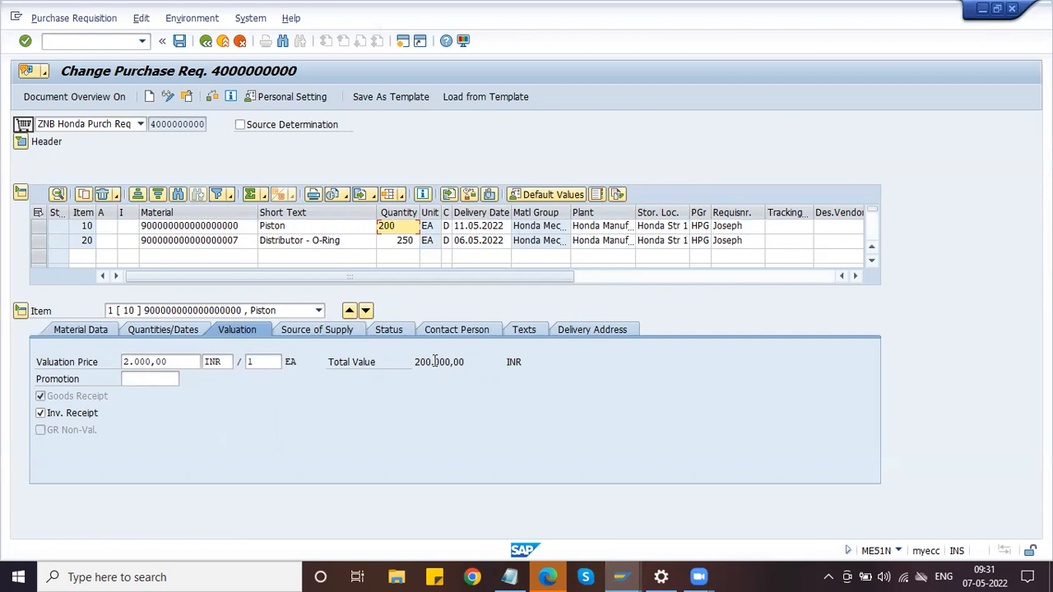
key("Return")
left_click(180, 41)
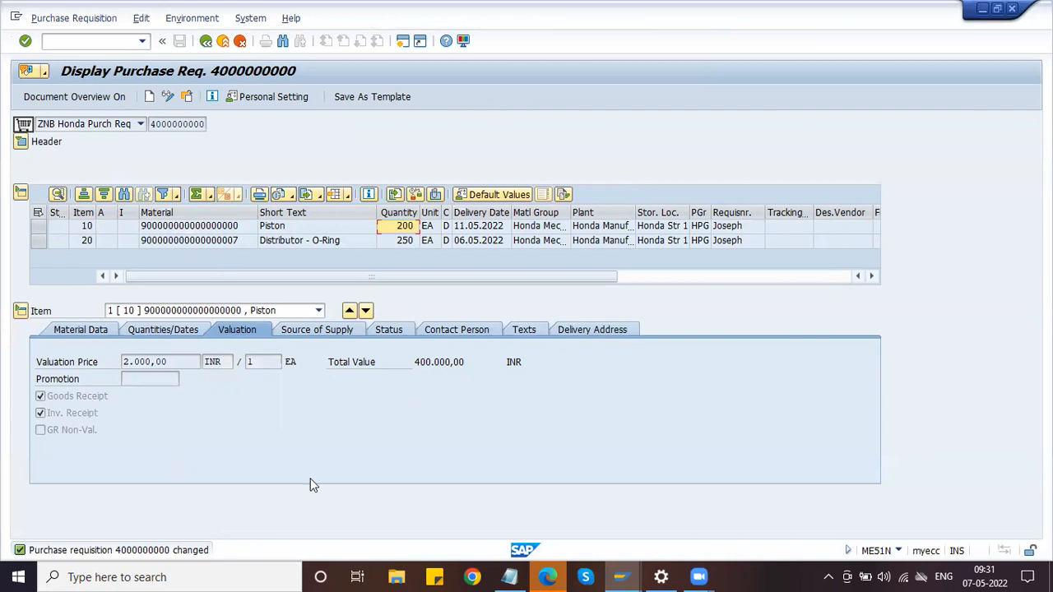
Switch to the other SAP session and run /NME5A for the requisition list
left_click(622, 576)
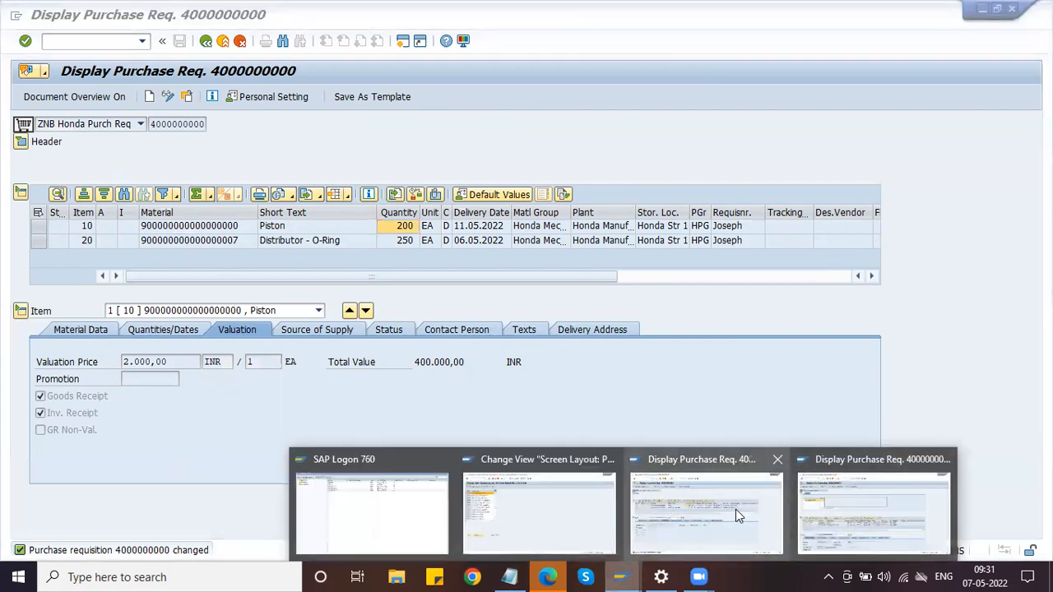
left_click(877, 502)
left_click(89, 39)
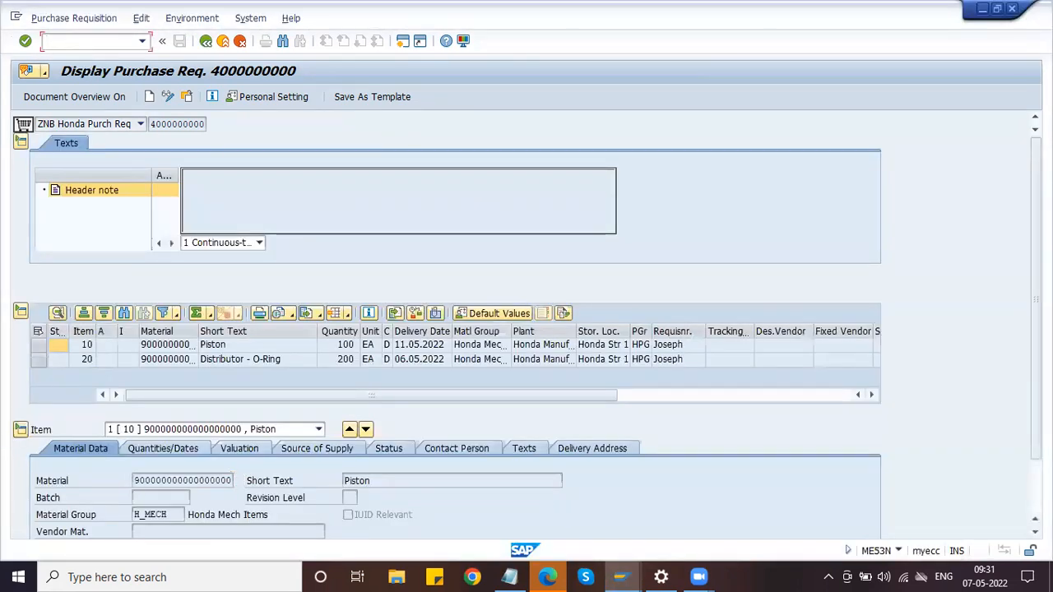
type("/NME5A")
key("Return")
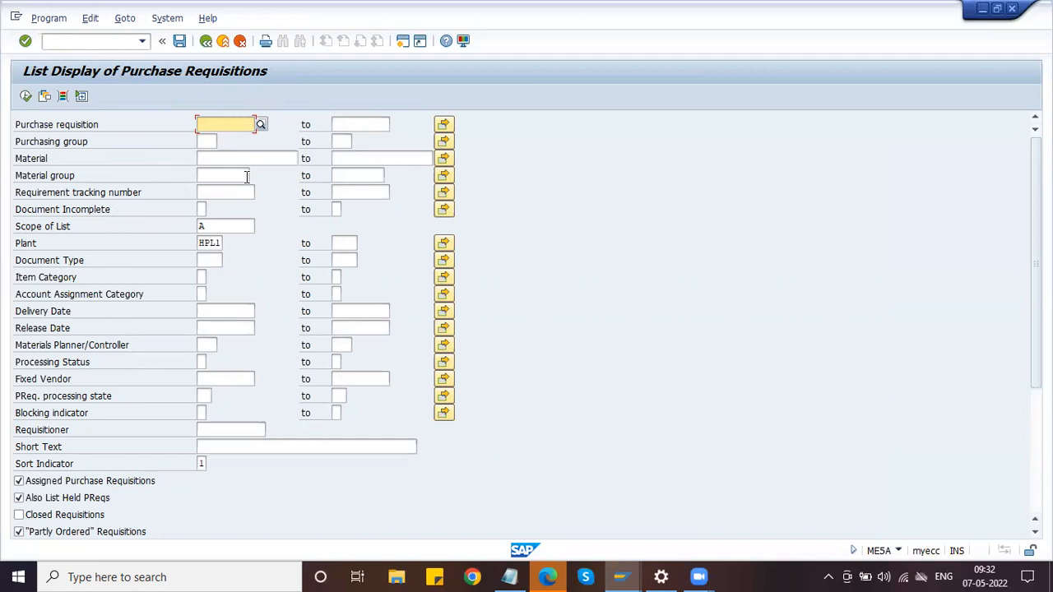
left_click(26, 96)
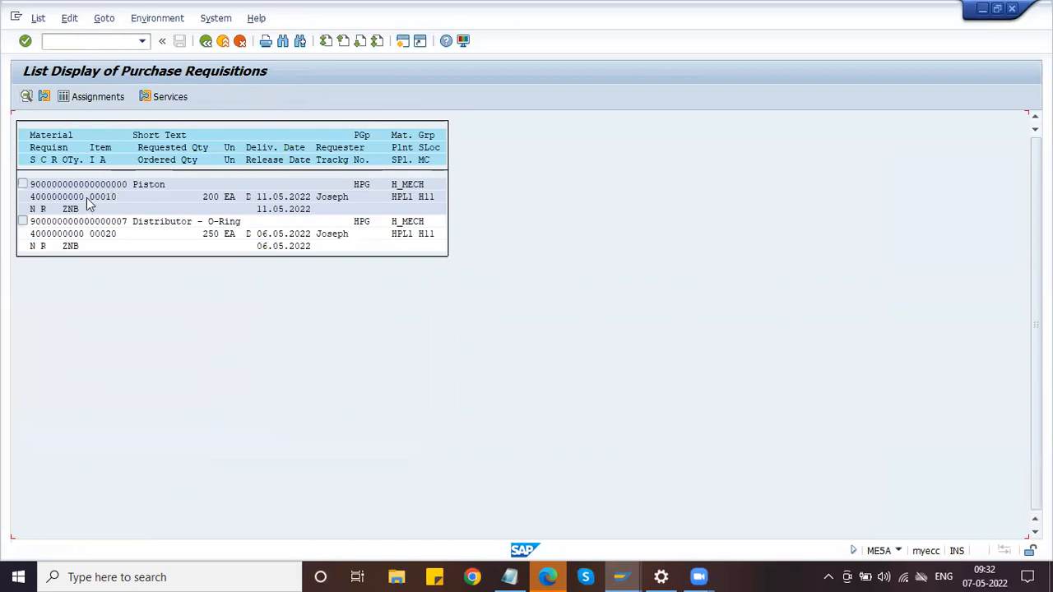
left_click(33, 198)
left_click_drag(31, 197, 85, 199)
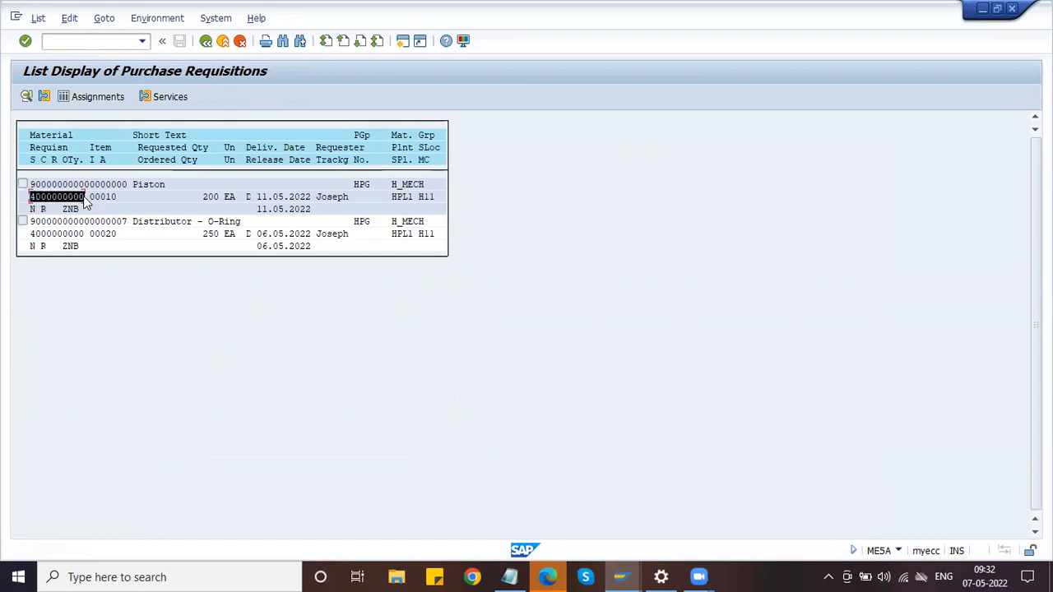
left_click_drag(34, 237, 76, 237)
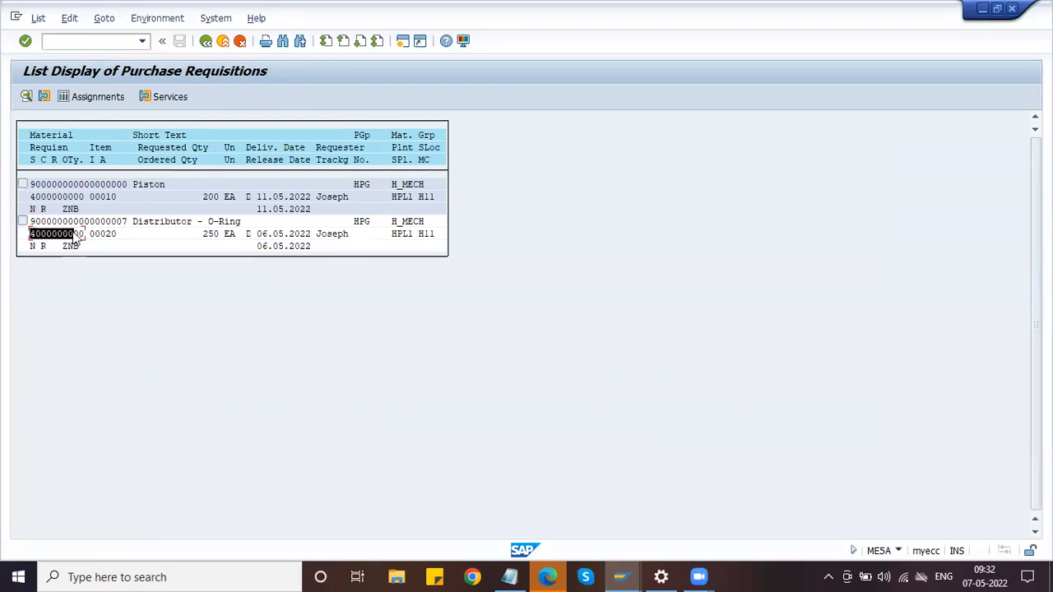
Point out item numbers 00010 and 00020 and the Piston and Distributor - O-Ring material texts
left_click(95, 199)
left_click(95, 234)
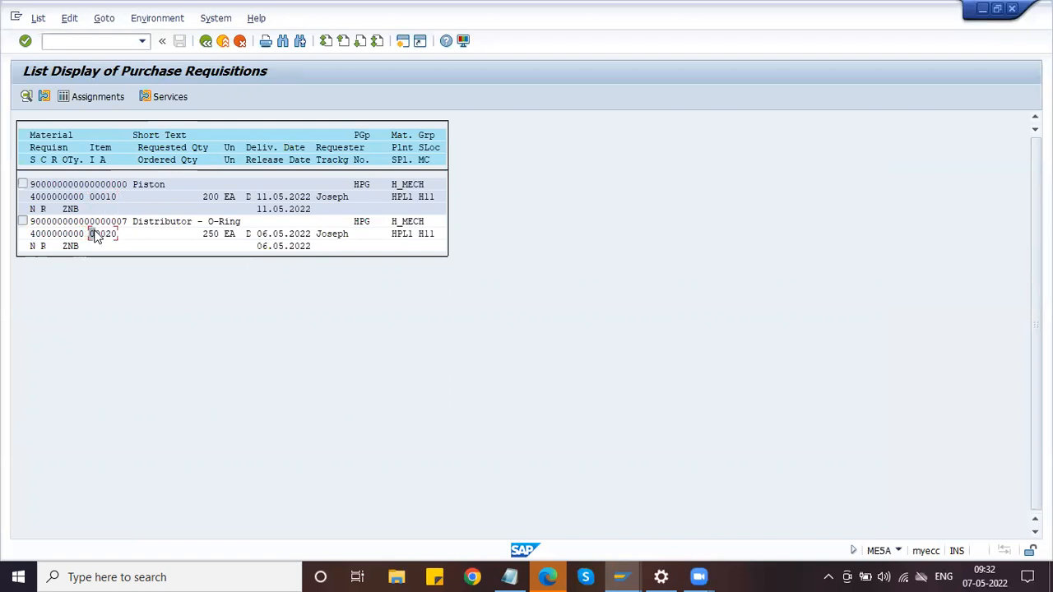
left_click_drag(32, 198, 80, 213)
left_click(30, 196)
left_click_drag(31, 184, 159, 193)
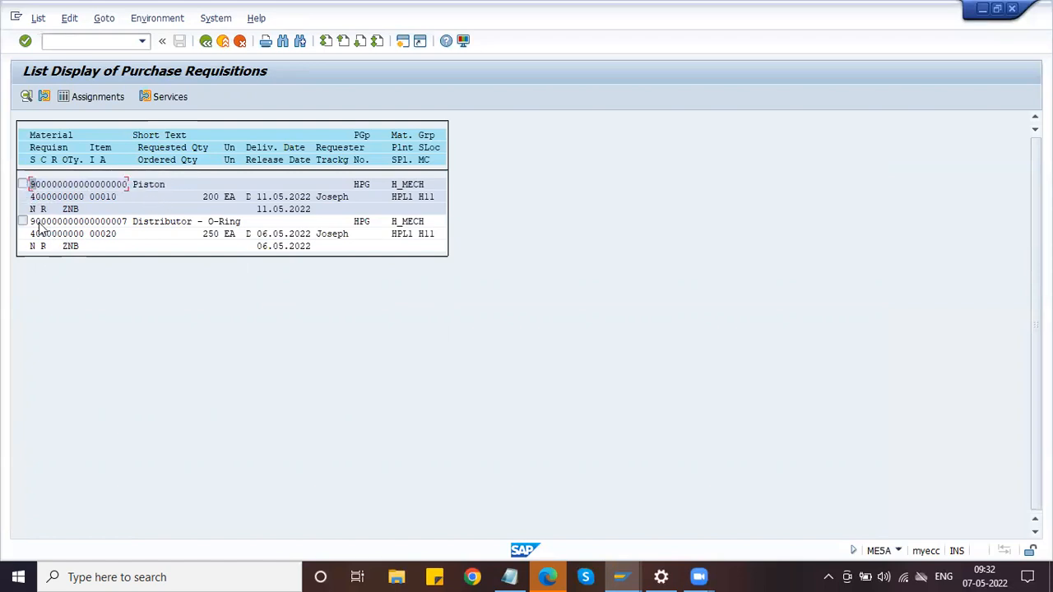
left_click_drag(36, 227, 255, 228)
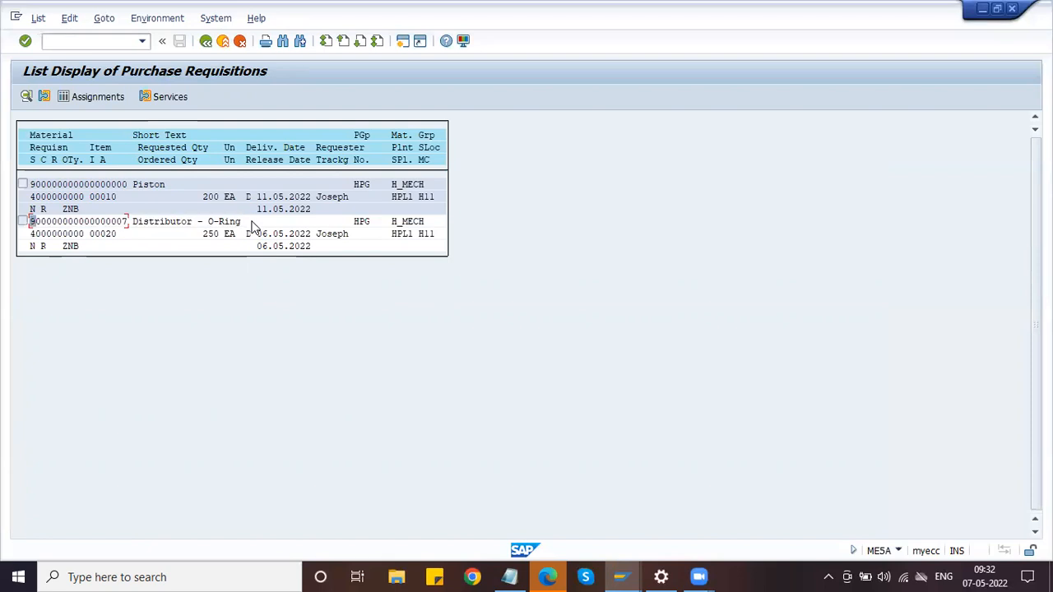
left_click(621, 577)
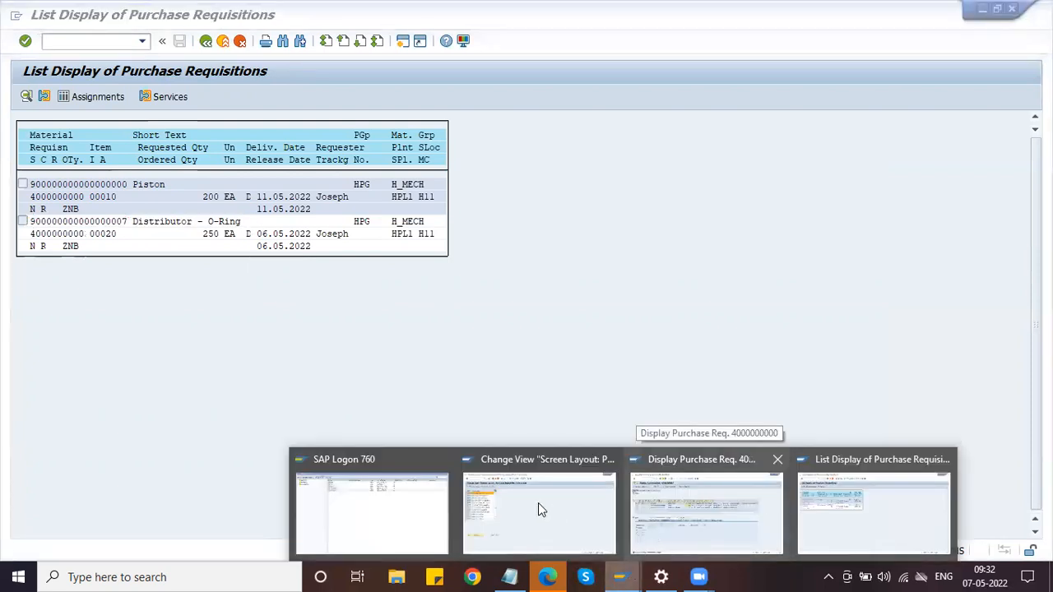
left_click(804, 523)
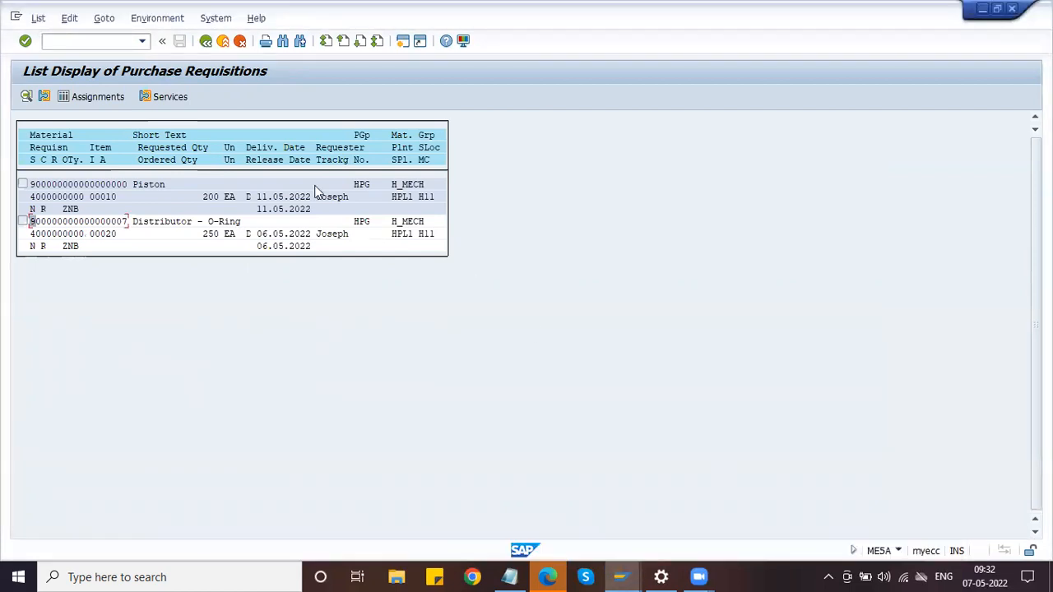
left_click(621, 577)
left_click(646, 529)
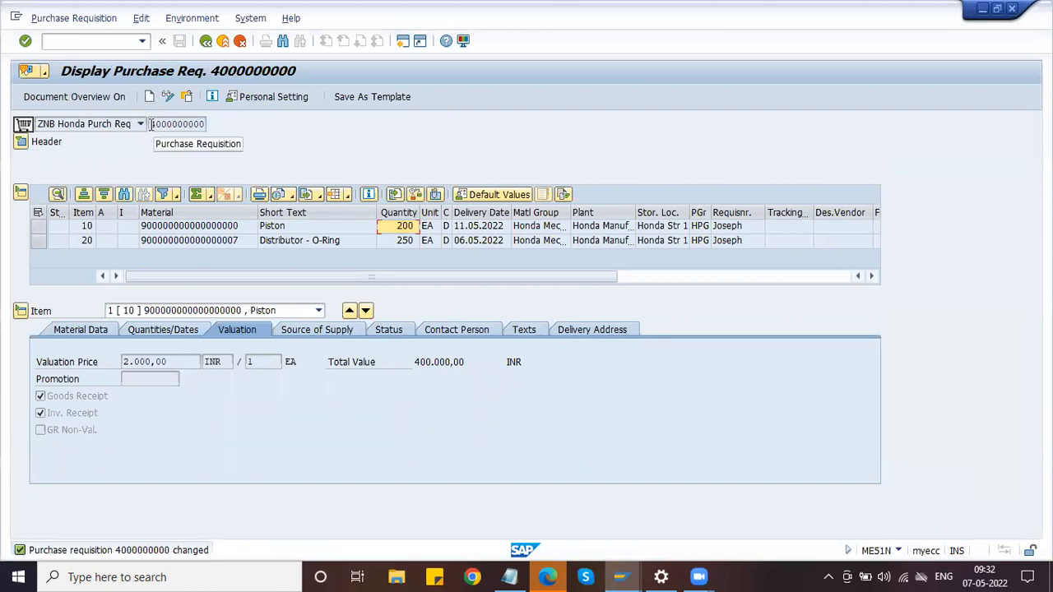
left_click_drag(149, 123, 210, 128)
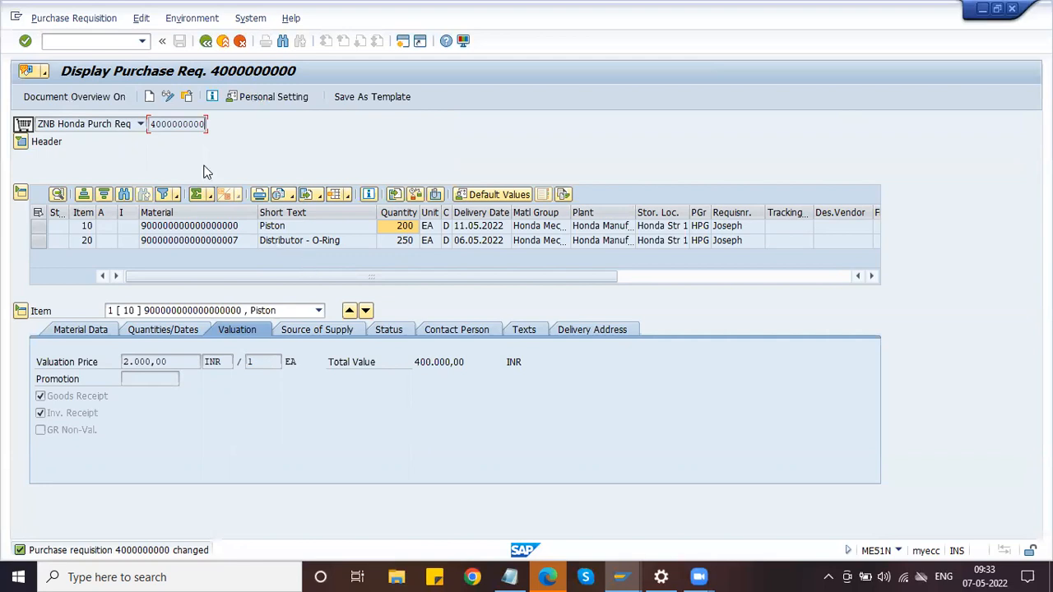
left_click_drag(148, 122, 208, 124)
left_click(204, 124)
left_click(208, 124)
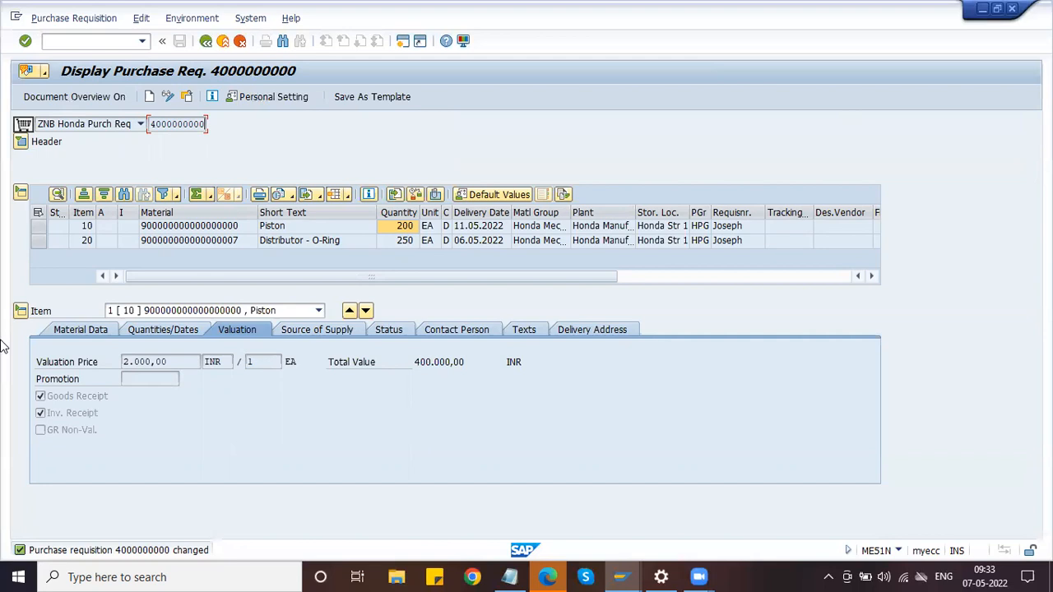
Show My purchase requisitions in a widened Document Overview and create a new requisition
left_click(80, 100)
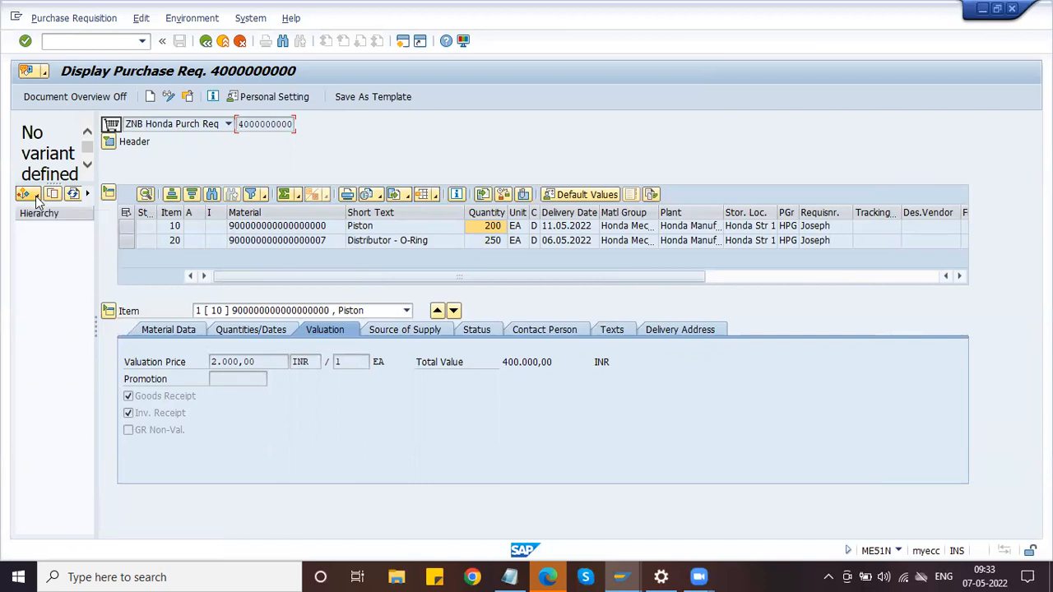
left_click(35, 196)
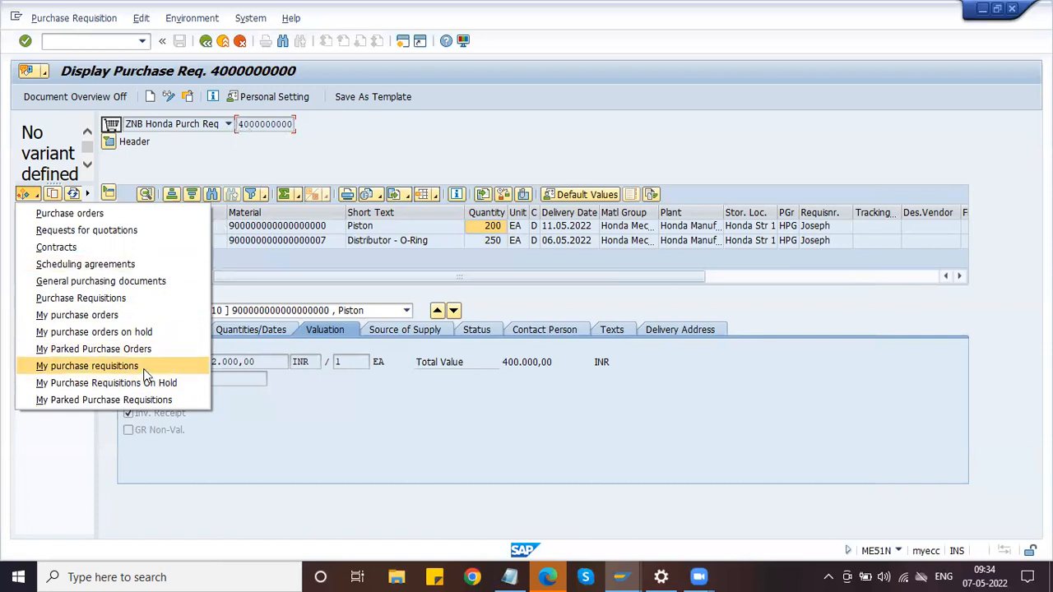
left_click(87, 366)
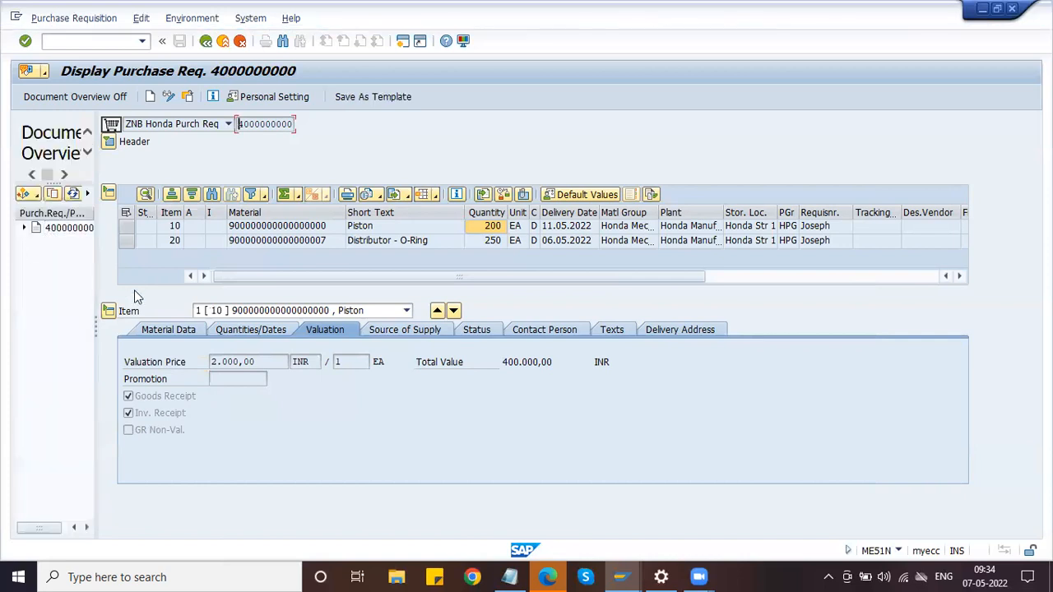
left_click_drag(95, 330, 144, 330)
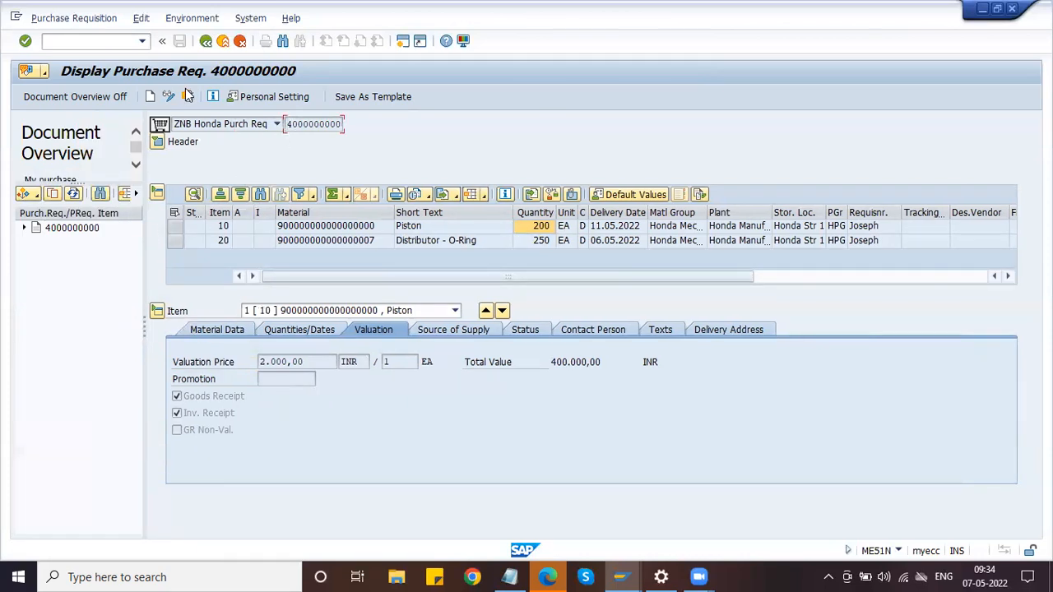
left_click(151, 98)
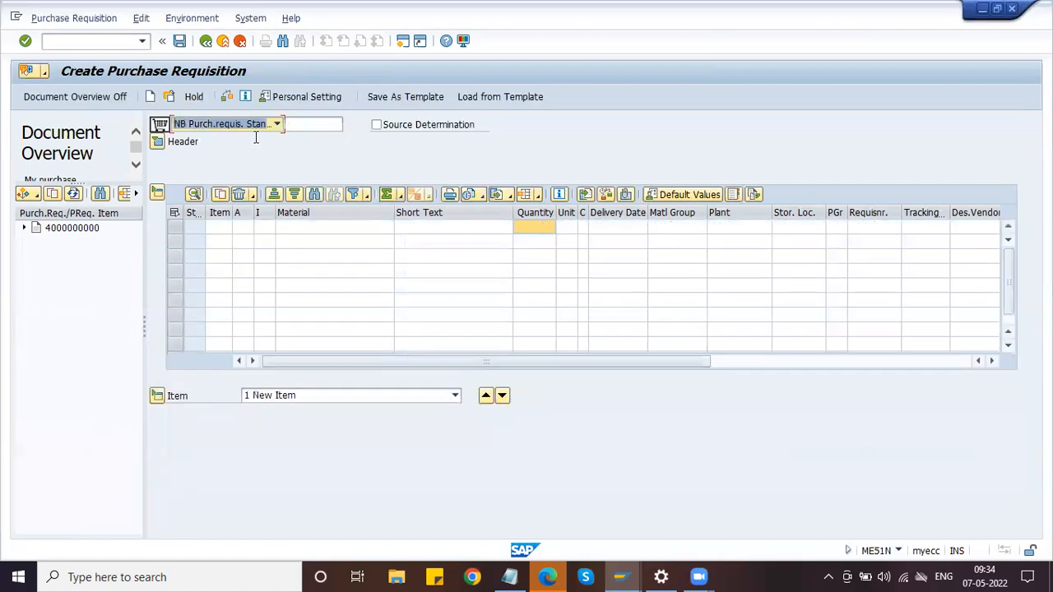
left_click(243, 125)
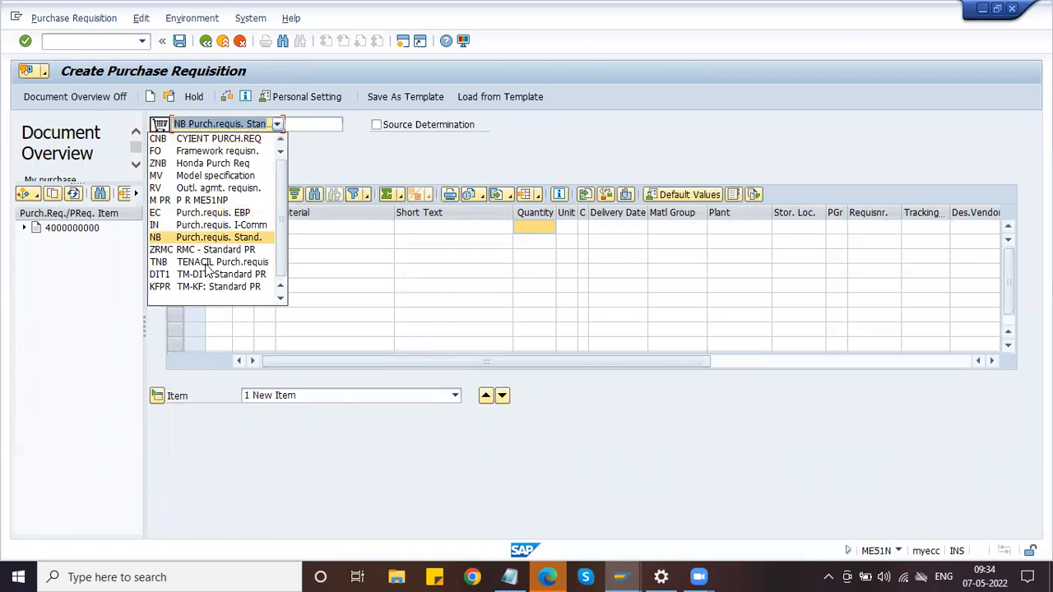
left_click(206, 164)
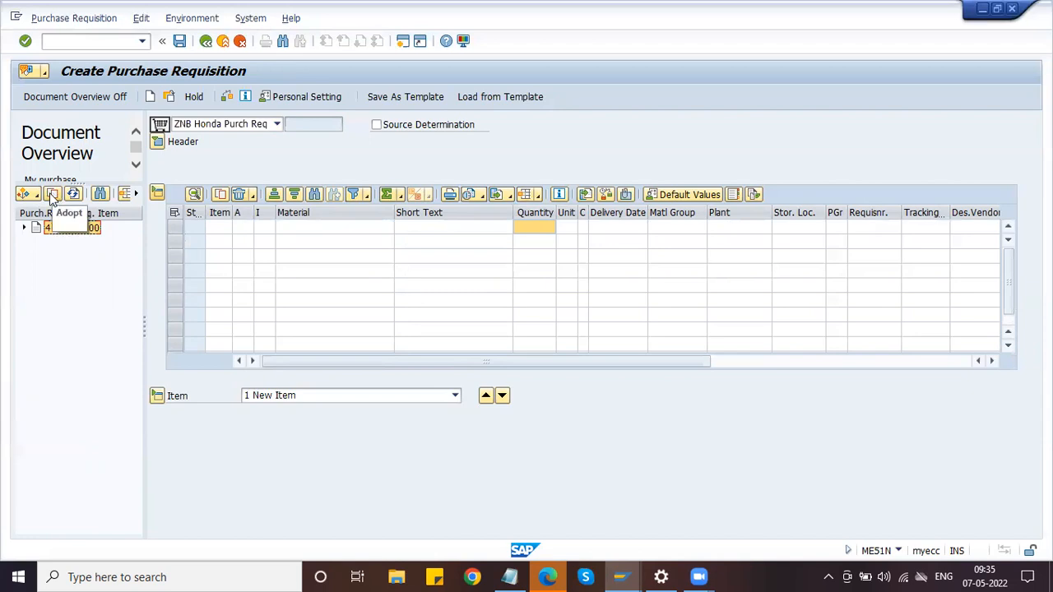
left_click(24, 228)
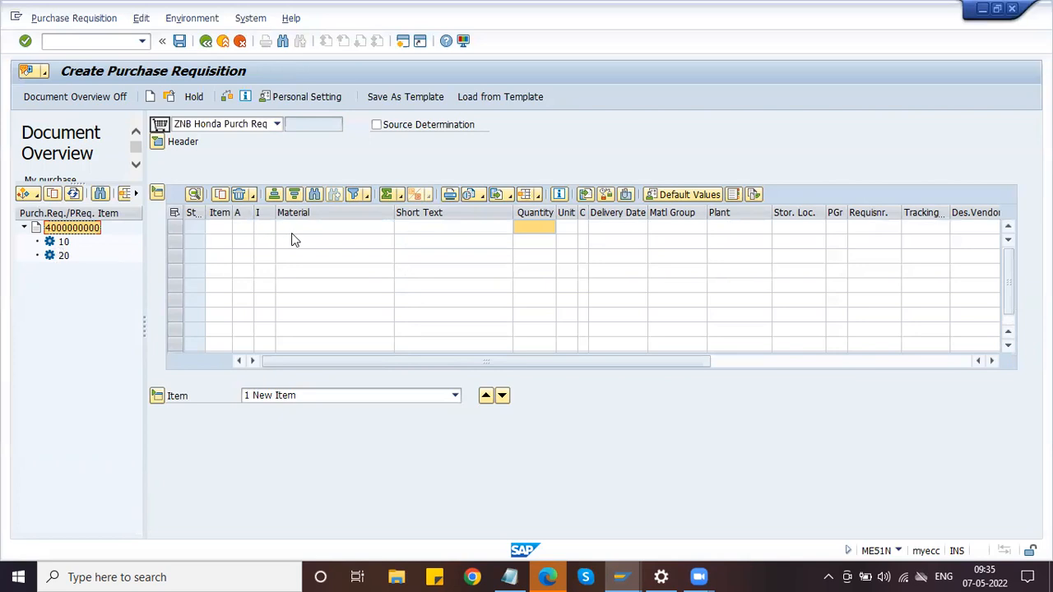
left_click(53, 194)
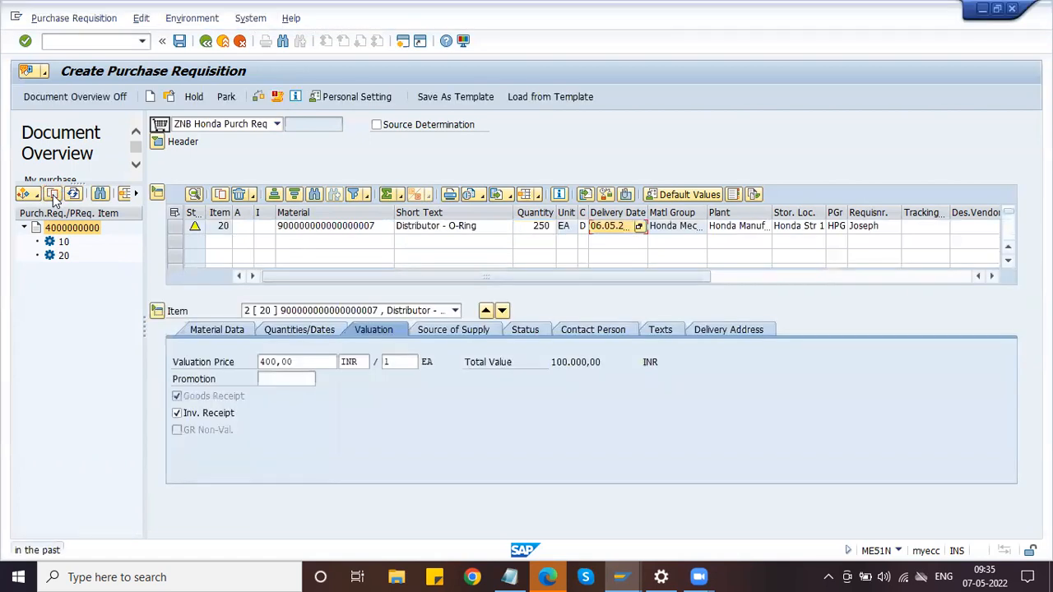
left_click(1008, 246)
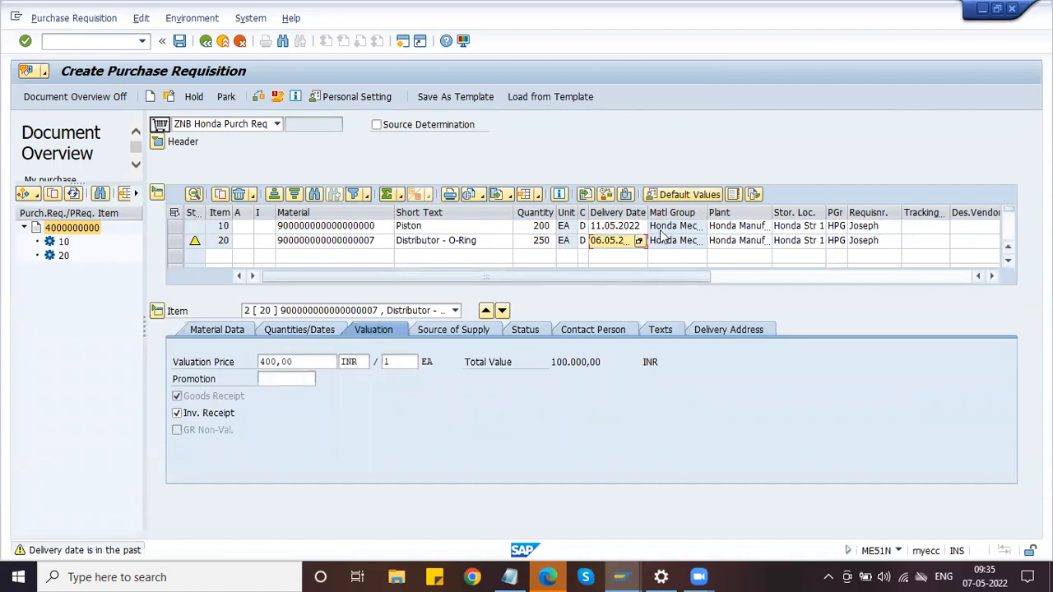
key("Delete")
left_click(673, 227)
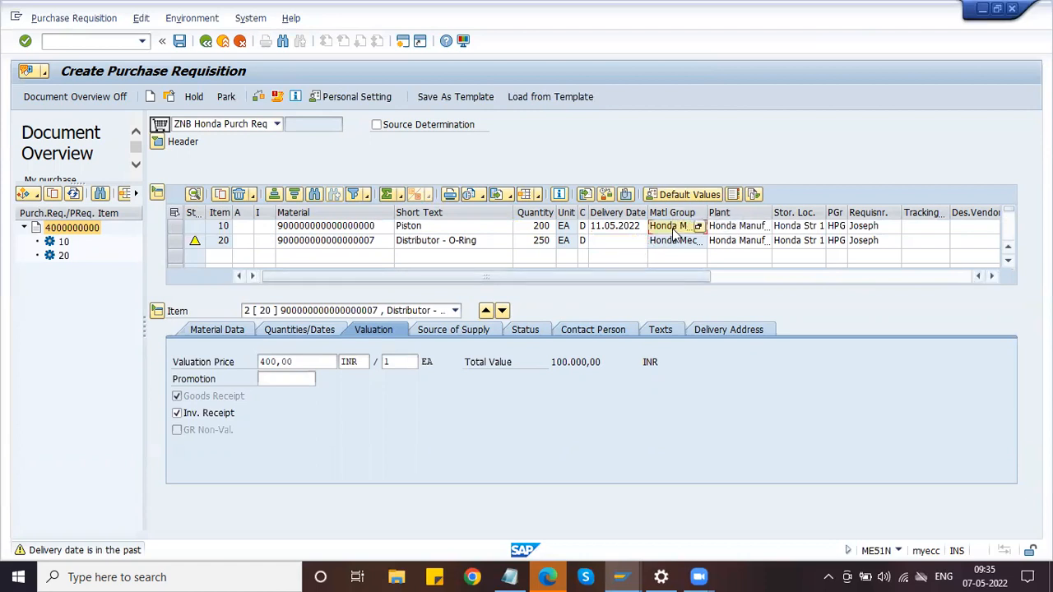
key("shift+Tab")
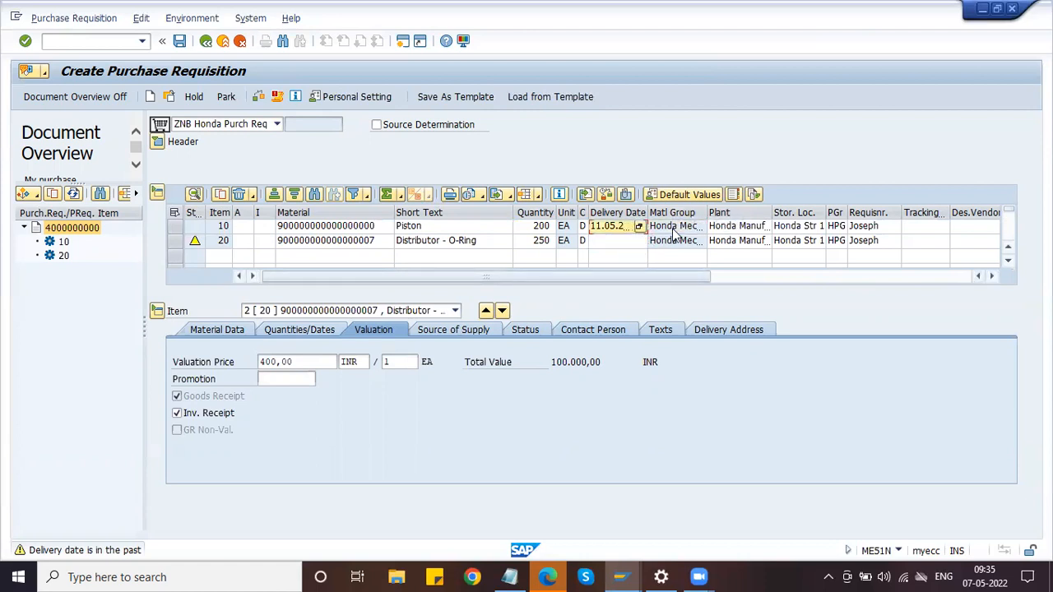
left_click(673, 244)
key("shift+Tab")
type("11.05.2022")
left_click(308, 362)
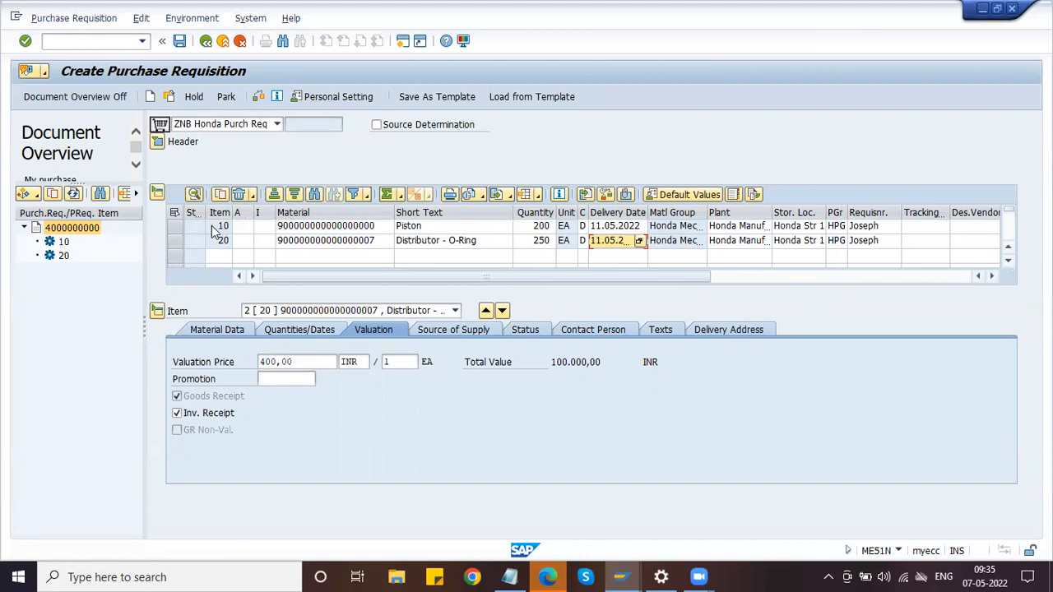
left_click(561, 228)
key("shift+Tab")
type("100")
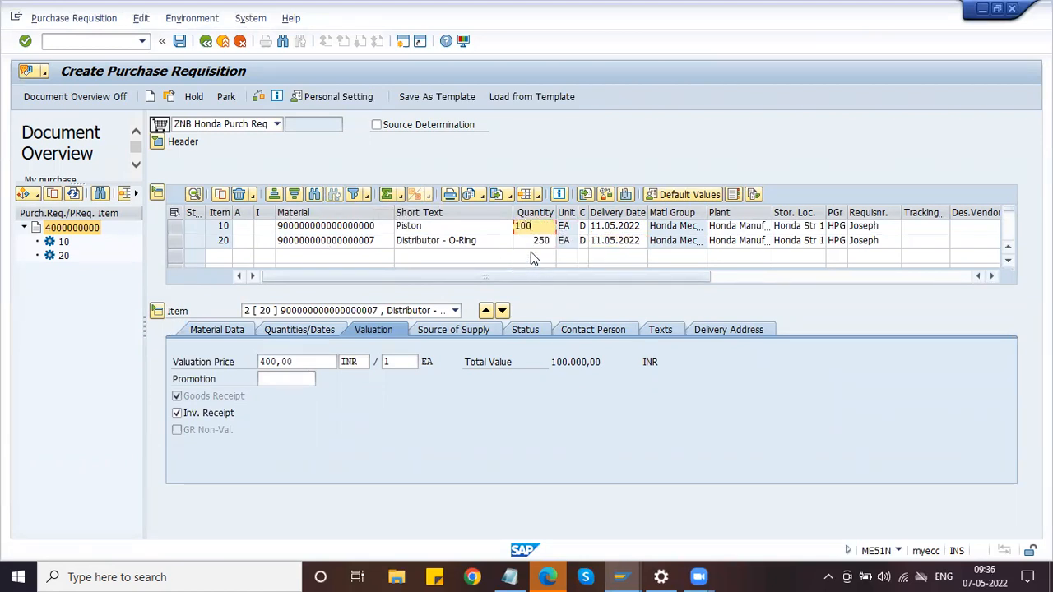
left_click(531, 255)
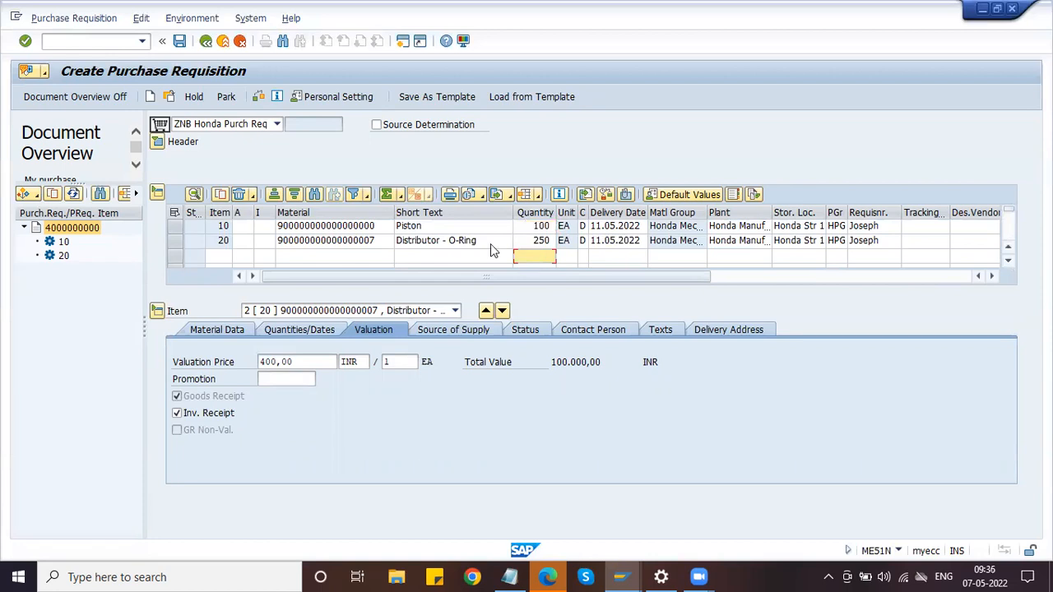
left_click(182, 43)
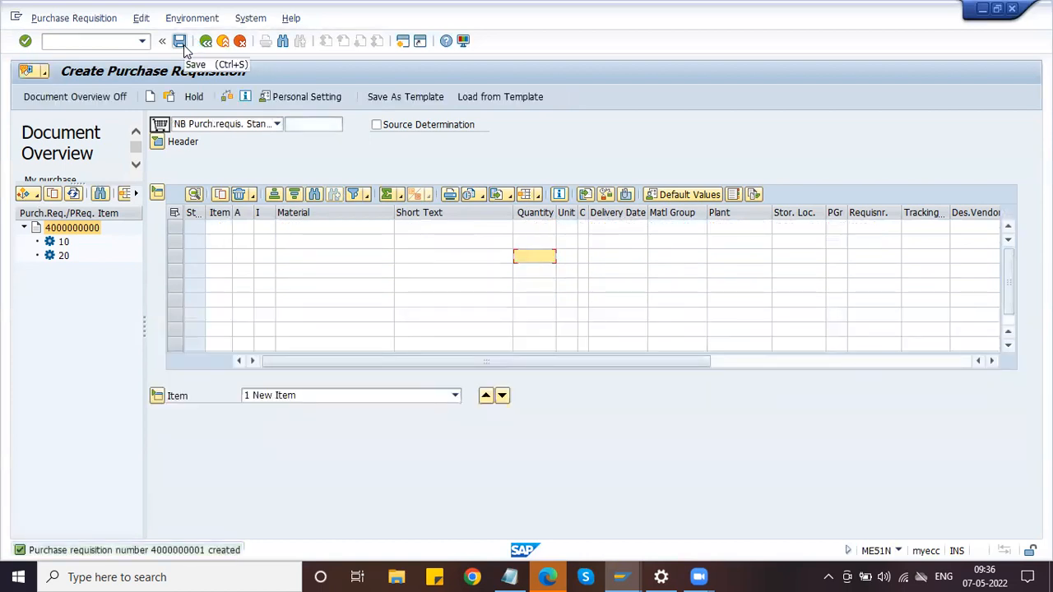
left_click(209, 130)
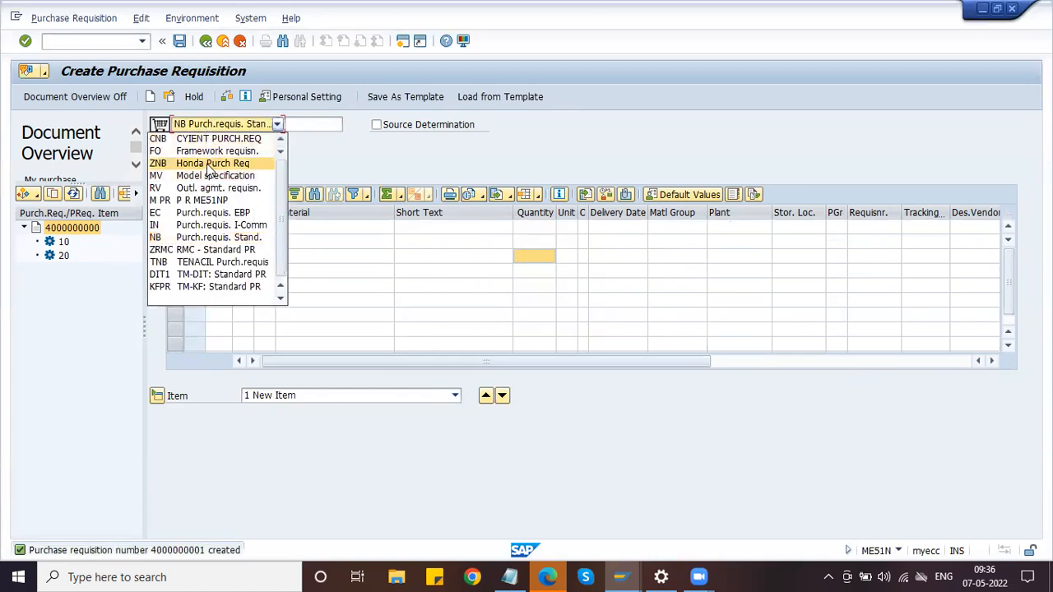
left_click(210, 164)
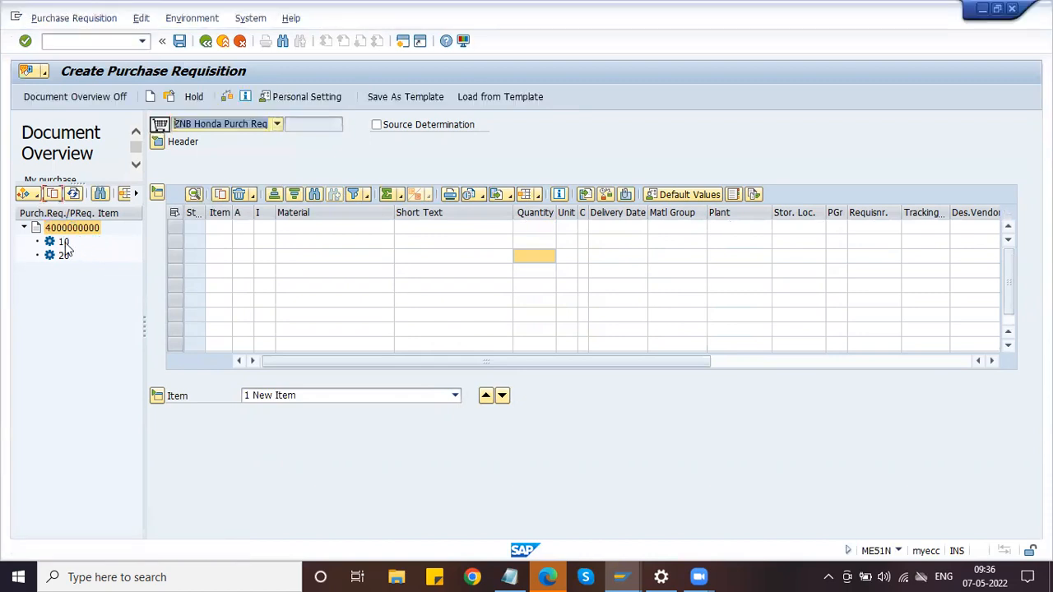
left_click(64, 244)
left_click(65, 257)
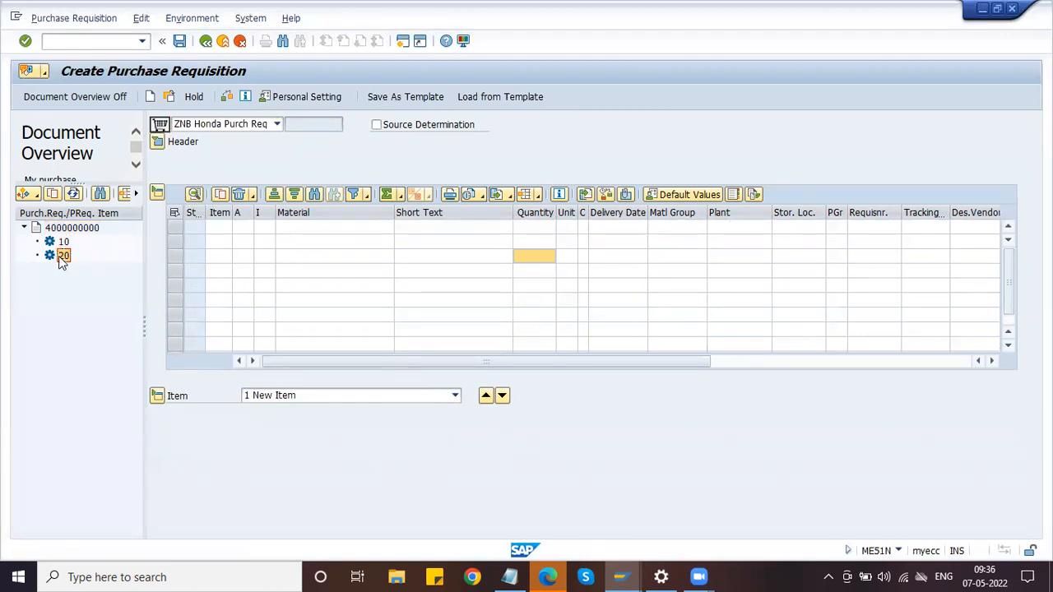
left_click(52, 194)
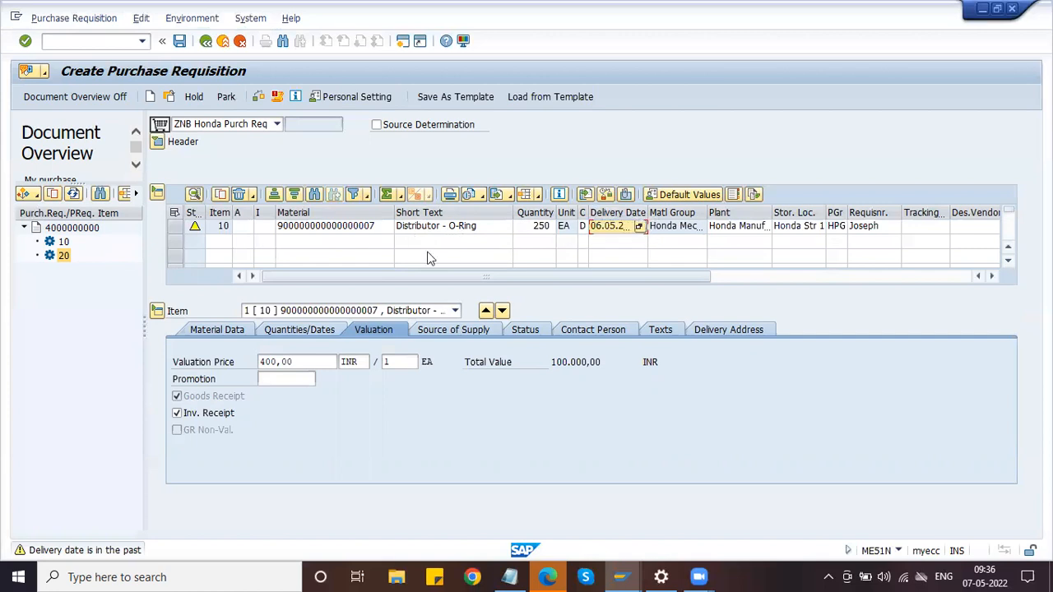
Change the item's delivery date to 11.05.2022, check the requisition, and save it
key("BackSpace")
left_click(615, 254)
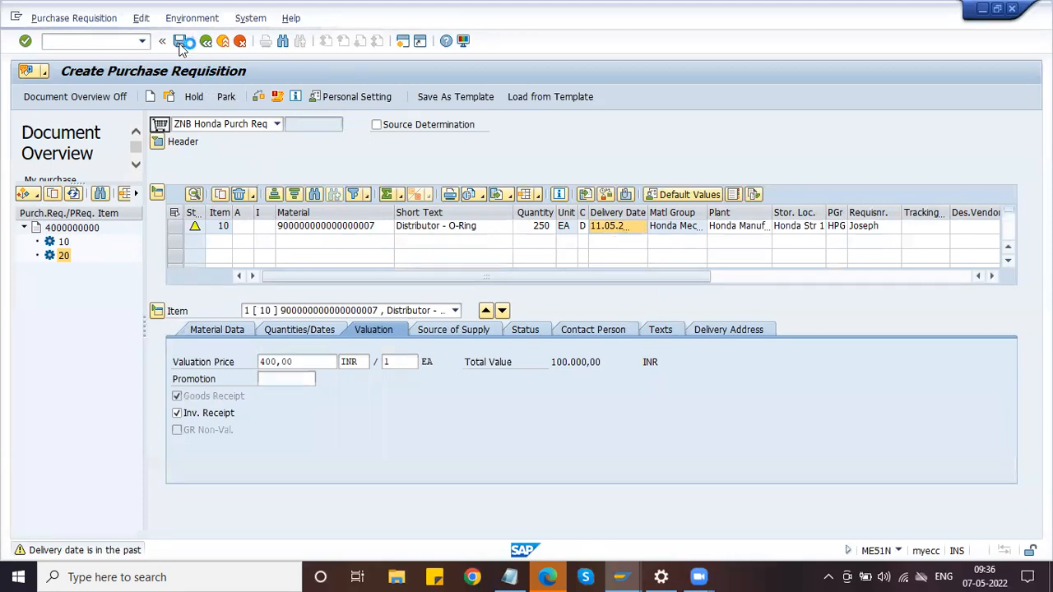
left_click(258, 97)
left_click(260, 97)
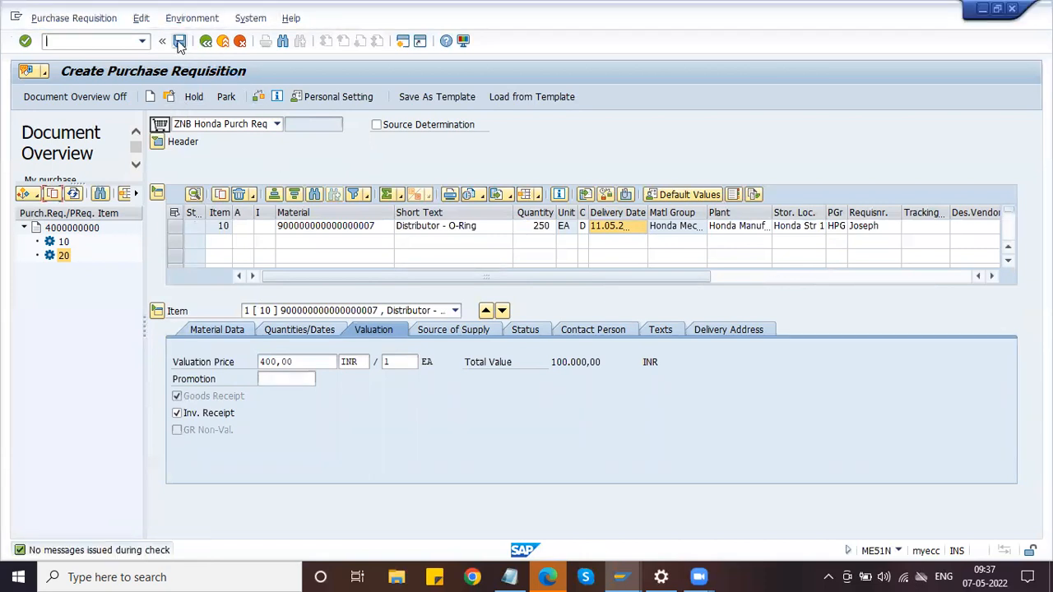
left_click(179, 41)
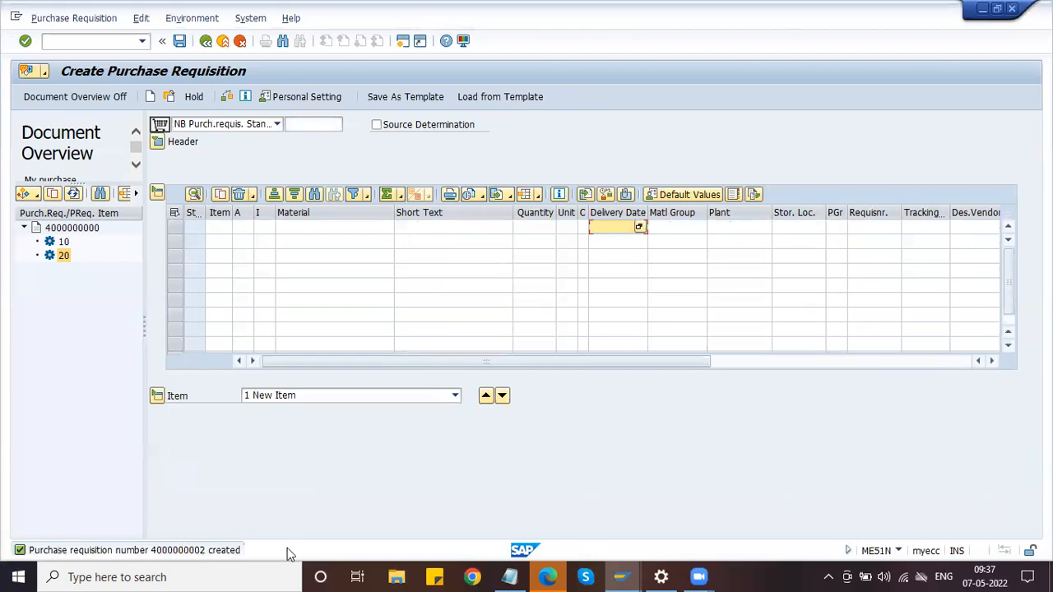
left_click(622, 577)
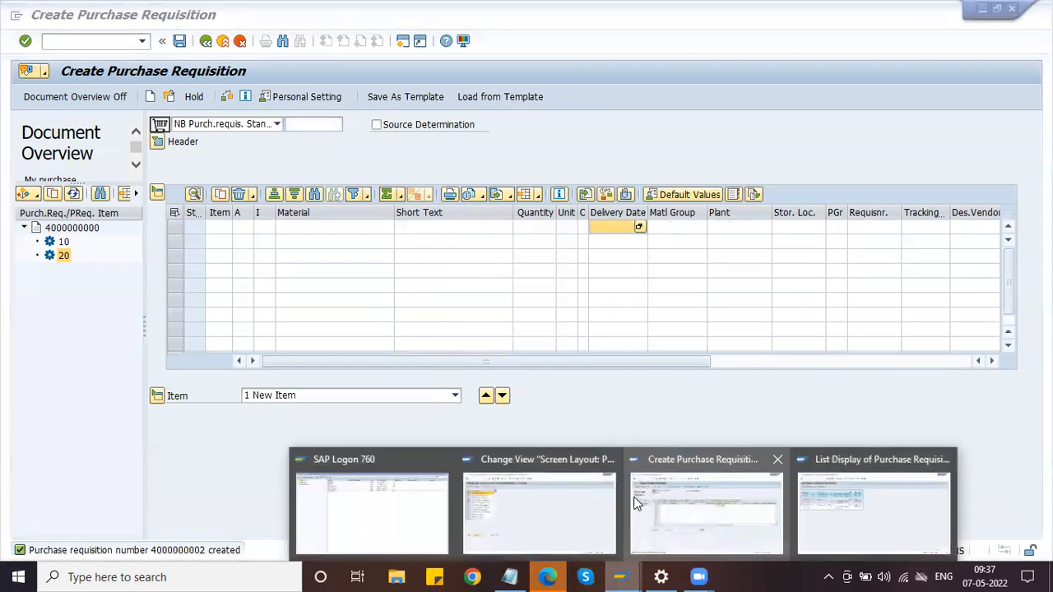
Rerun the ME5A requisition list so it shows all five ZNB items
left_click(871, 508)
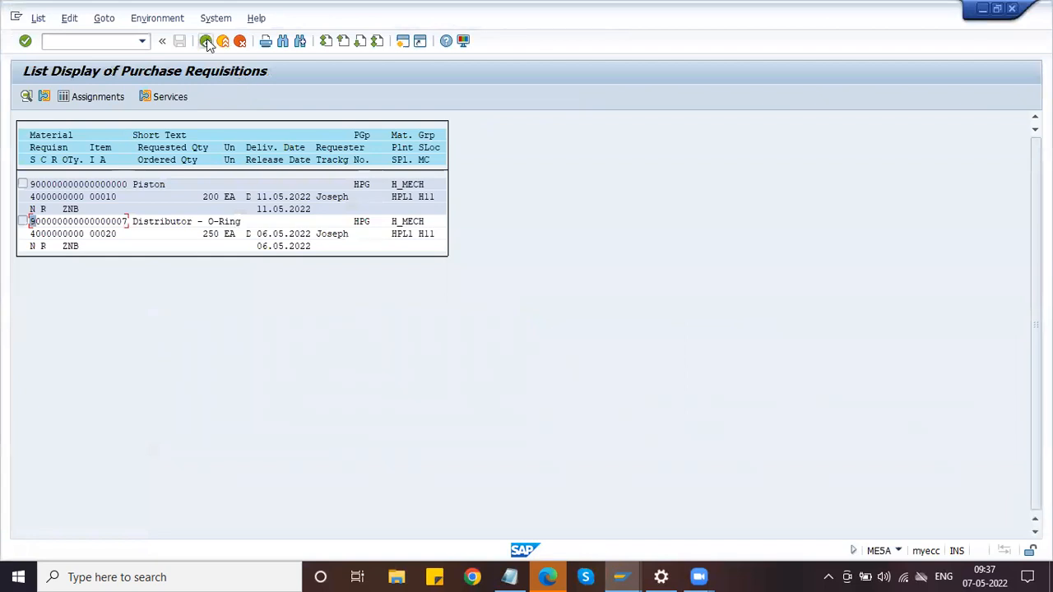
left_click(206, 41)
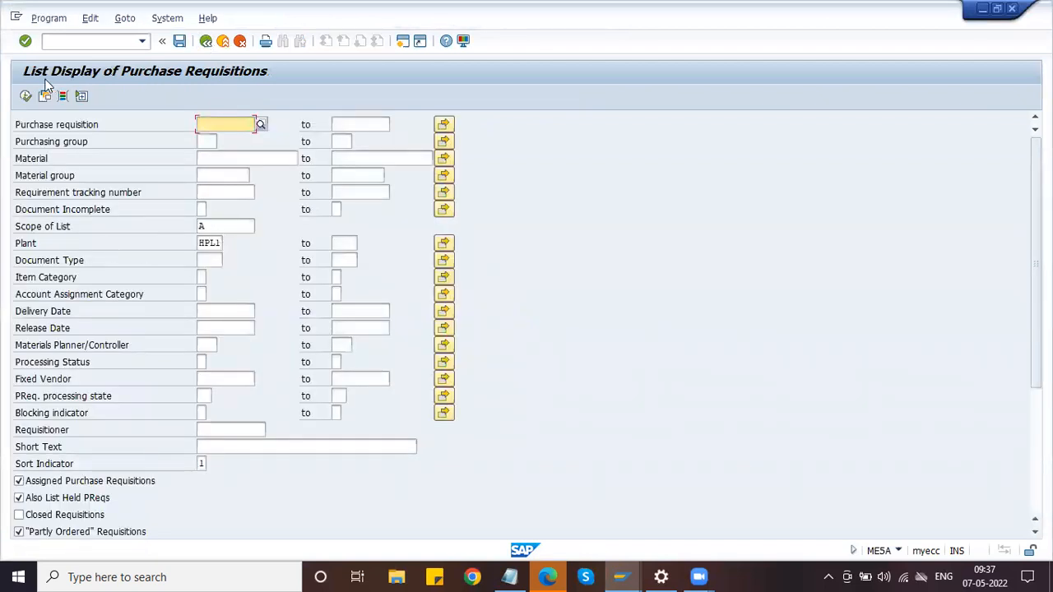
left_click(25, 96)
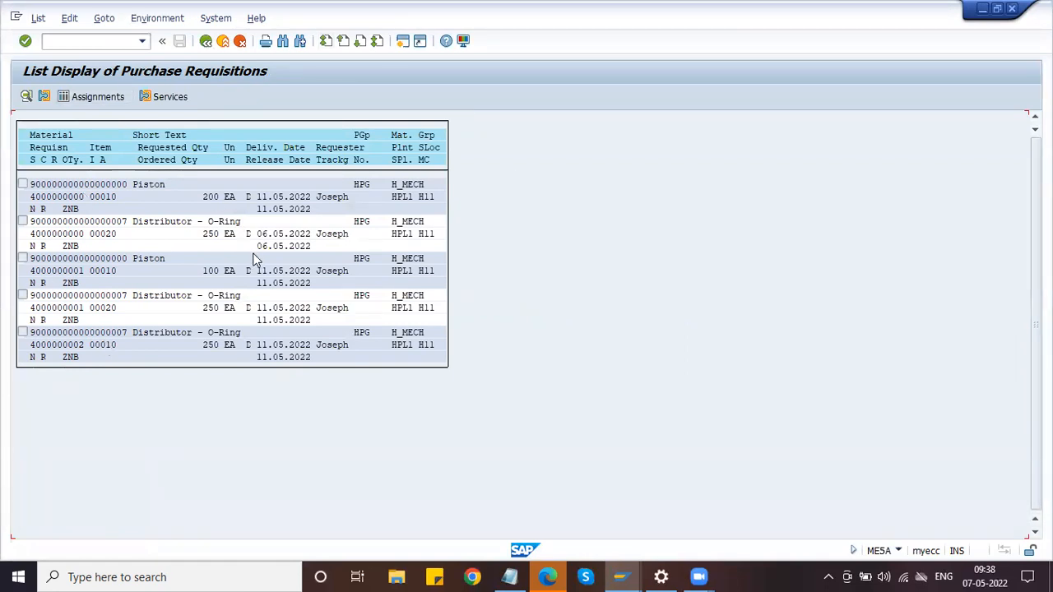
double_click(57, 202)
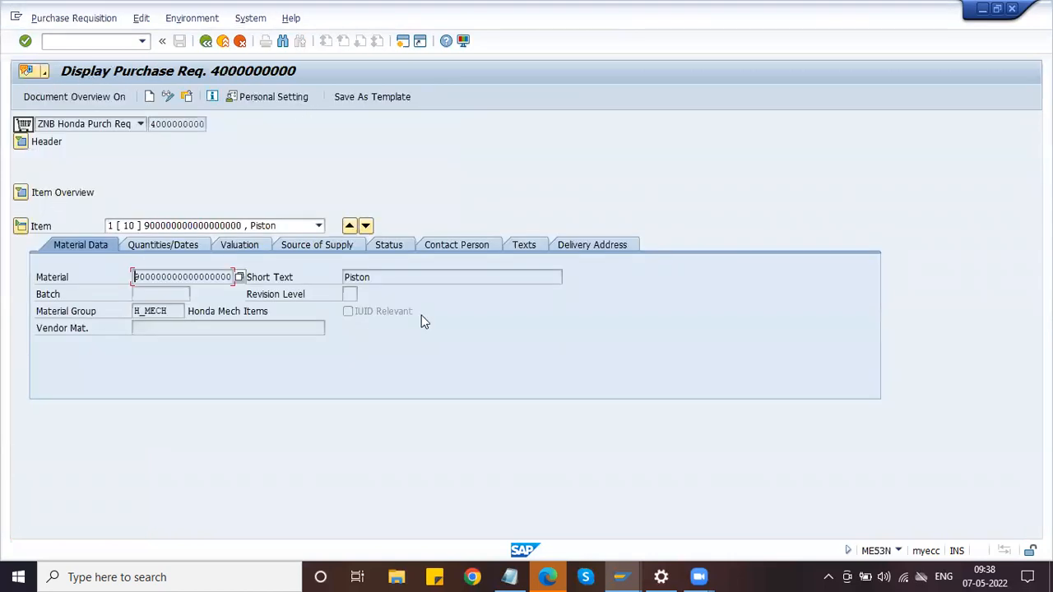
left_click(206, 41)
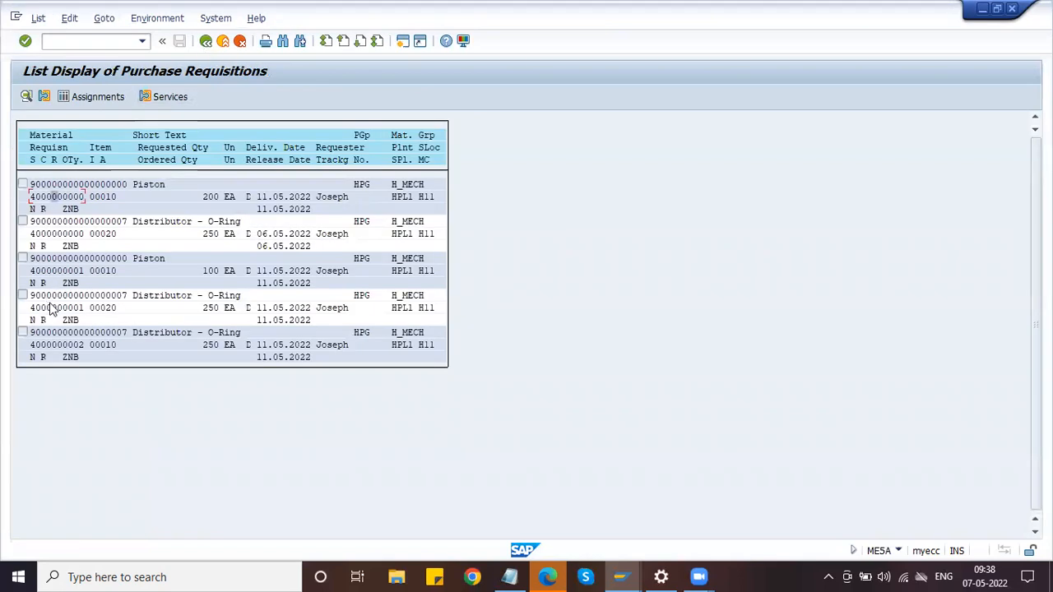
double_click(56, 350)
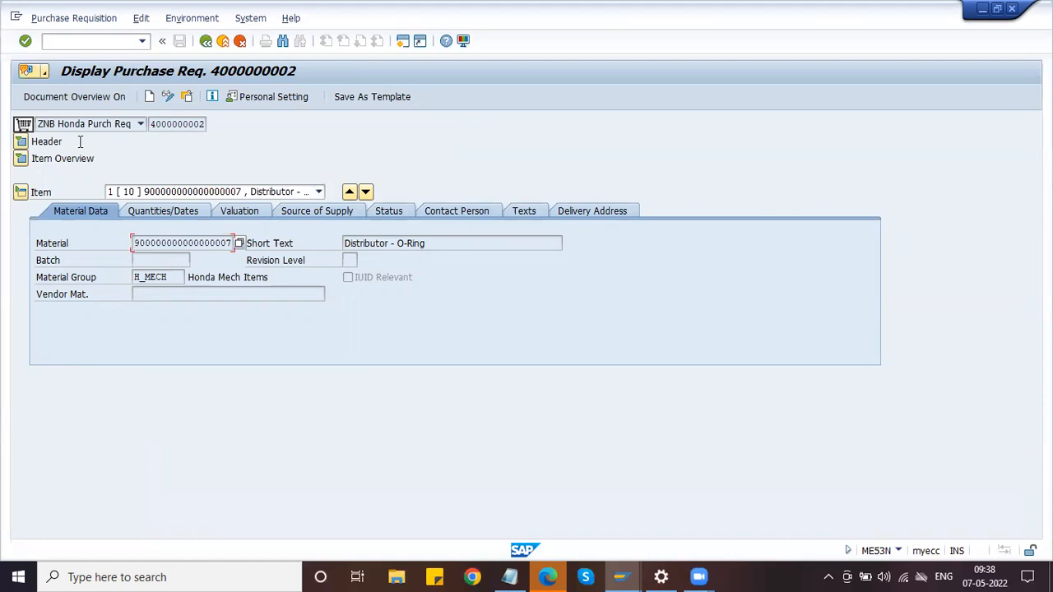
left_click(167, 212)
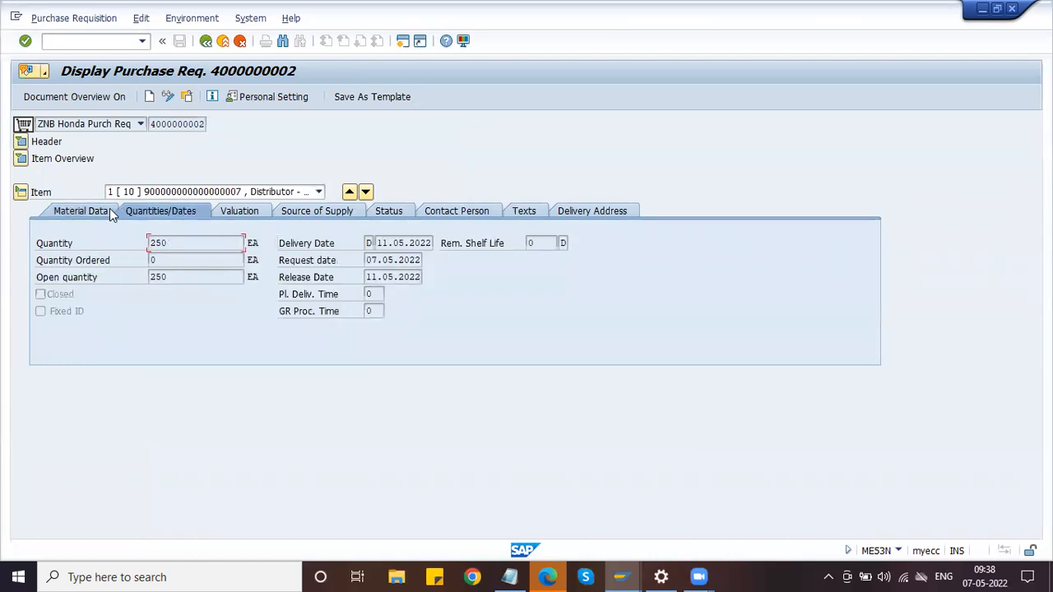
left_click(109, 212)
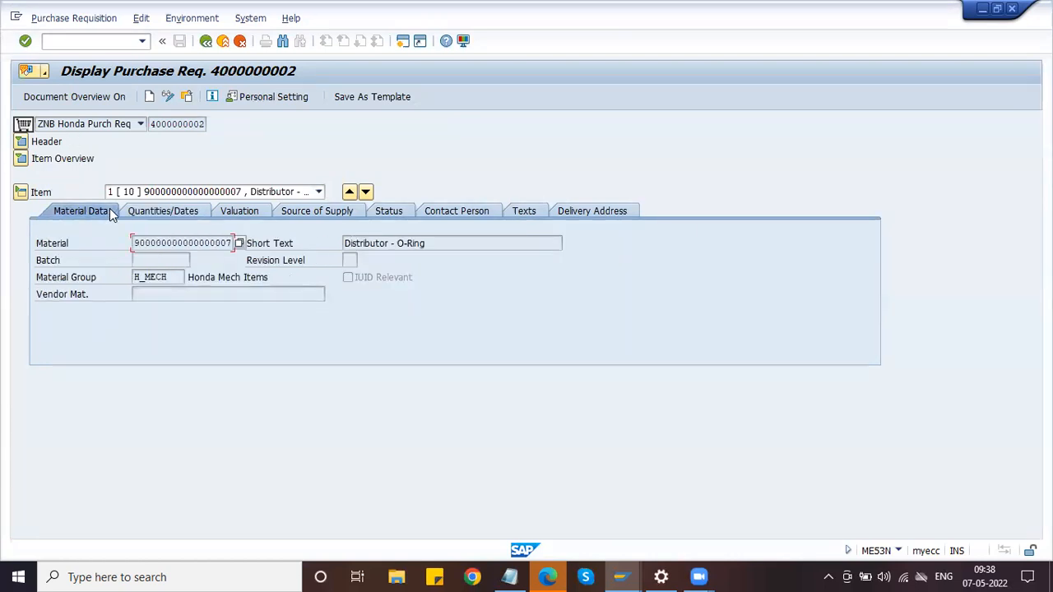